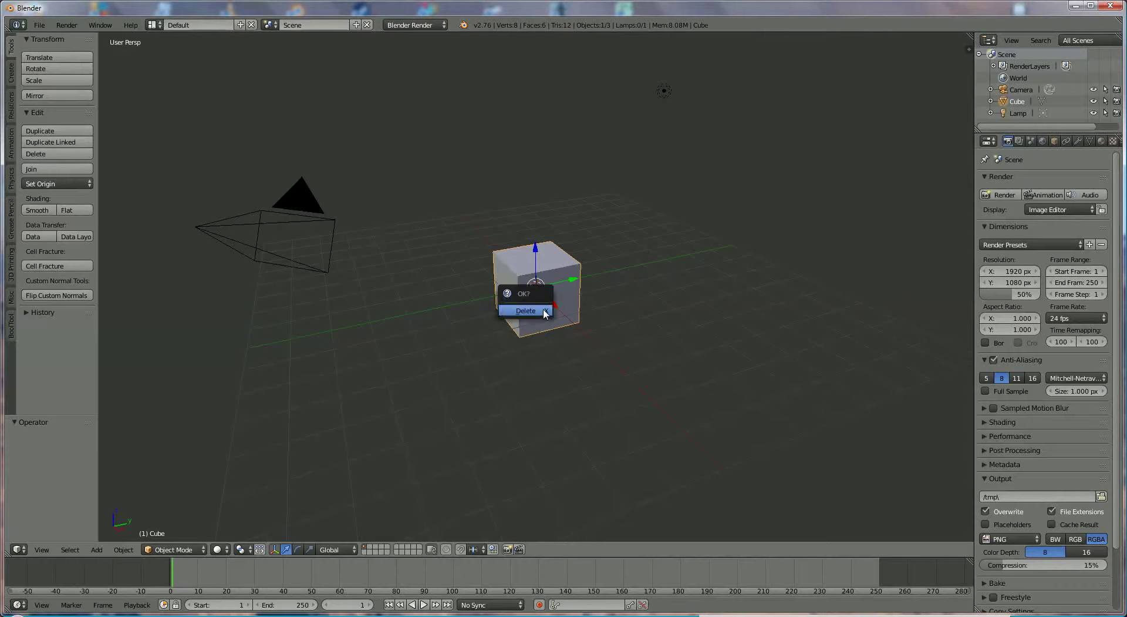
# Delete the default cube and start the Screencast Keys display from the sidebar.
pyautogui.click(526, 311)
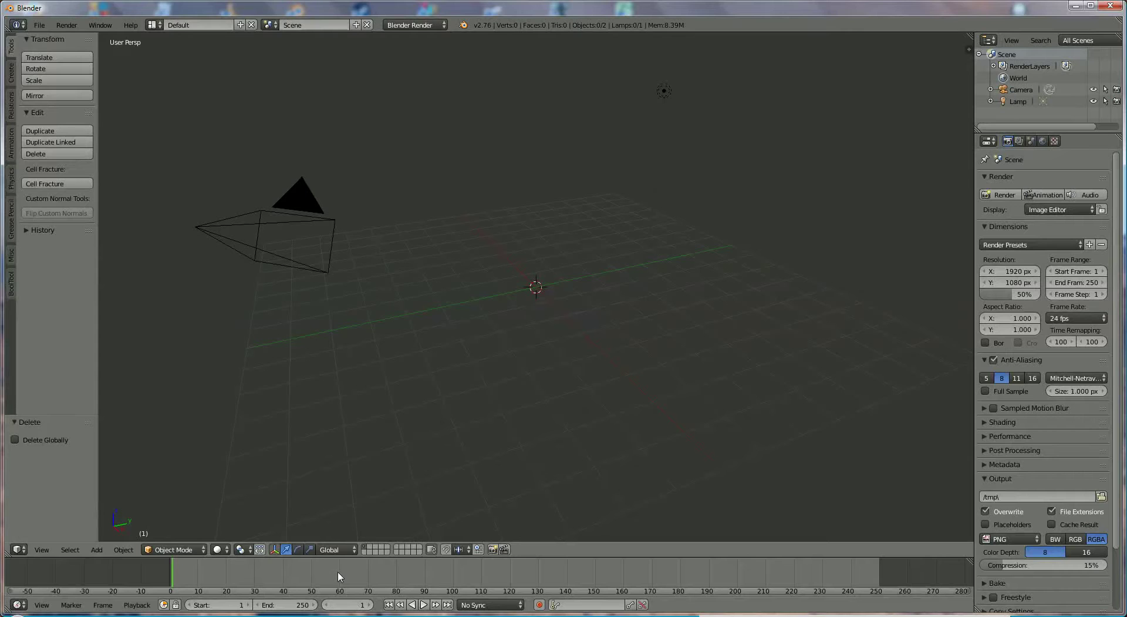
pyautogui.press('n')
pyautogui.scroll(-2, 897, 505)
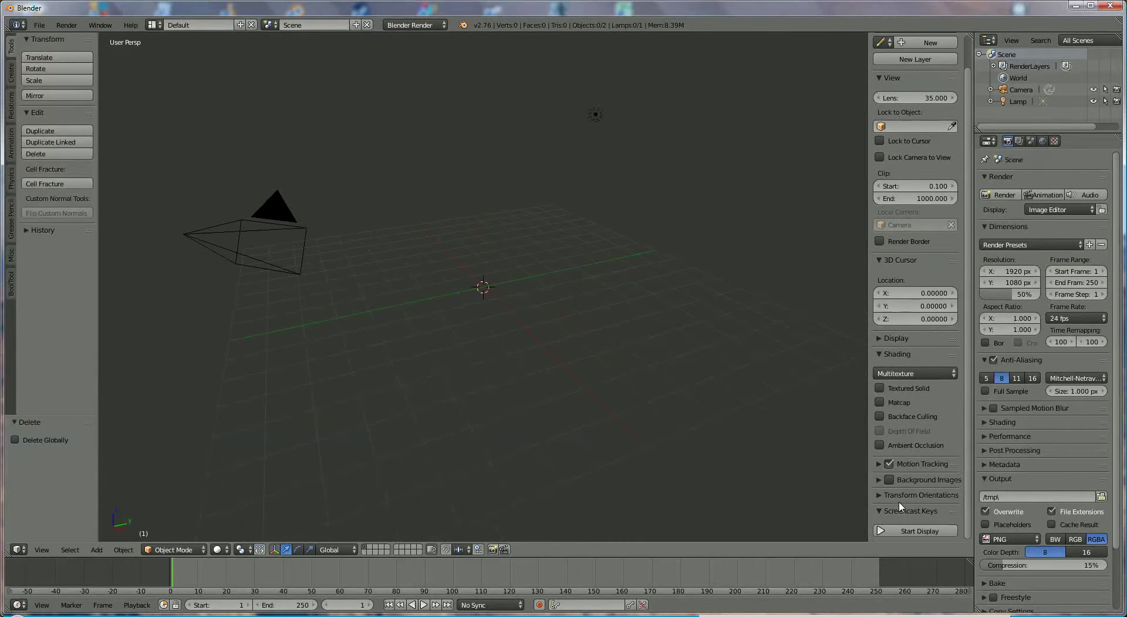
pyautogui.click(919, 530)
# Set the Screencast Keys mouse display to Text.
pyautogui.scroll(-1, 922, 512)
pyautogui.scroll(-2, 922, 512)
pyautogui.scroll(-1, 922, 517)
pyautogui.click(924, 533)
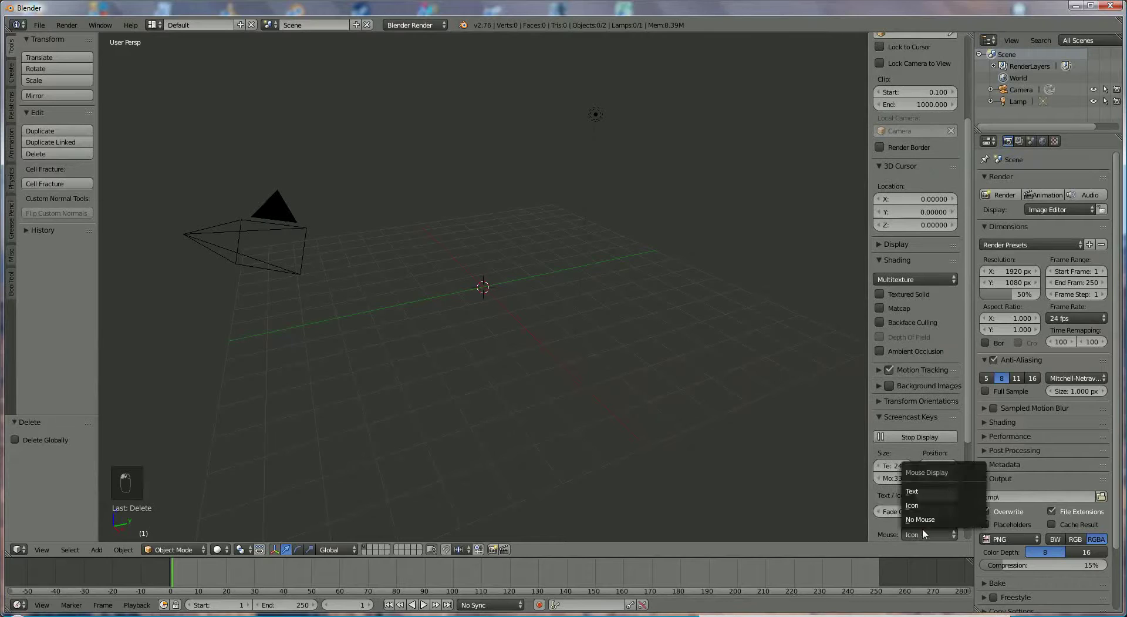
pyautogui.click(916, 491)
pyautogui.scroll(1, 922, 495)
pyautogui.scroll(2, 922, 494)
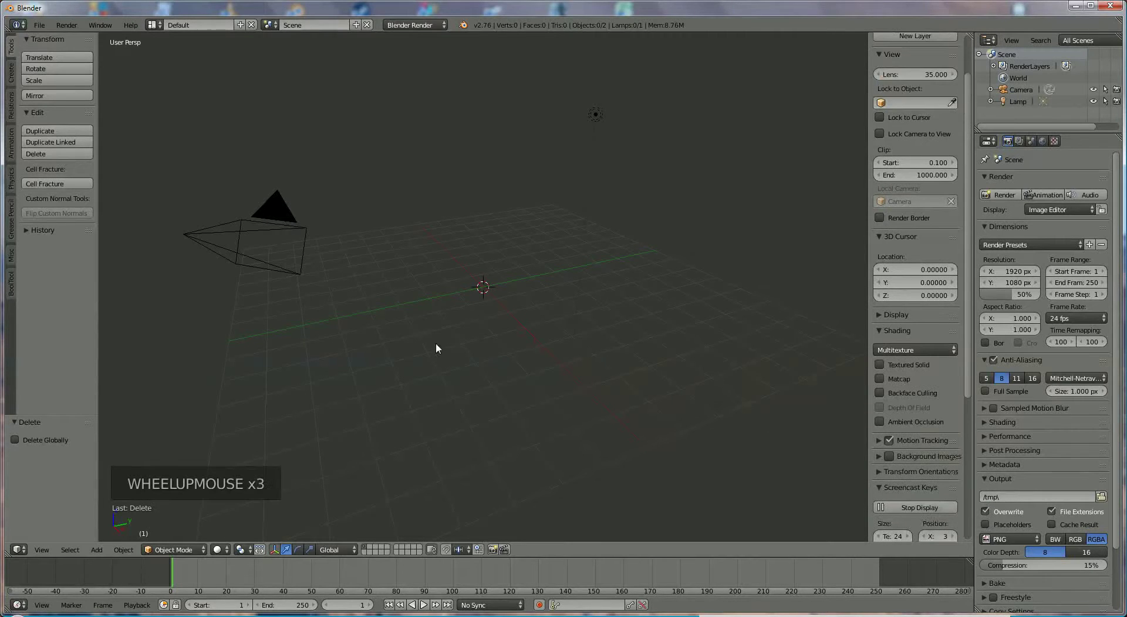
# In top view, add a circle mesh with 6 vertices and radius 2.
pyautogui.press('KP_7')
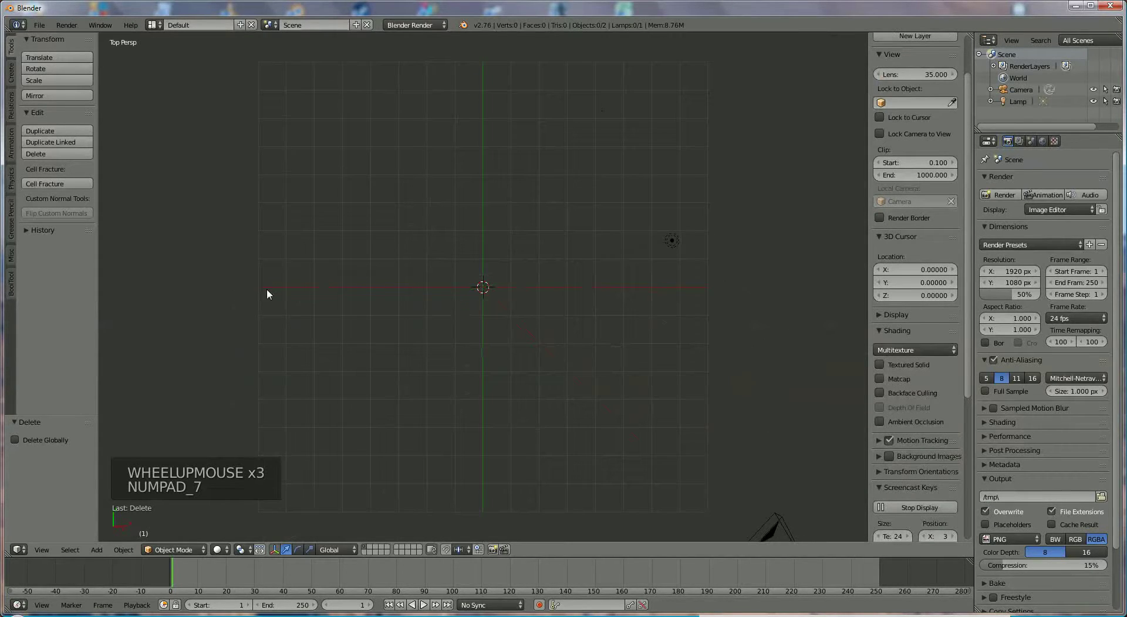
pyautogui.click(97, 549)
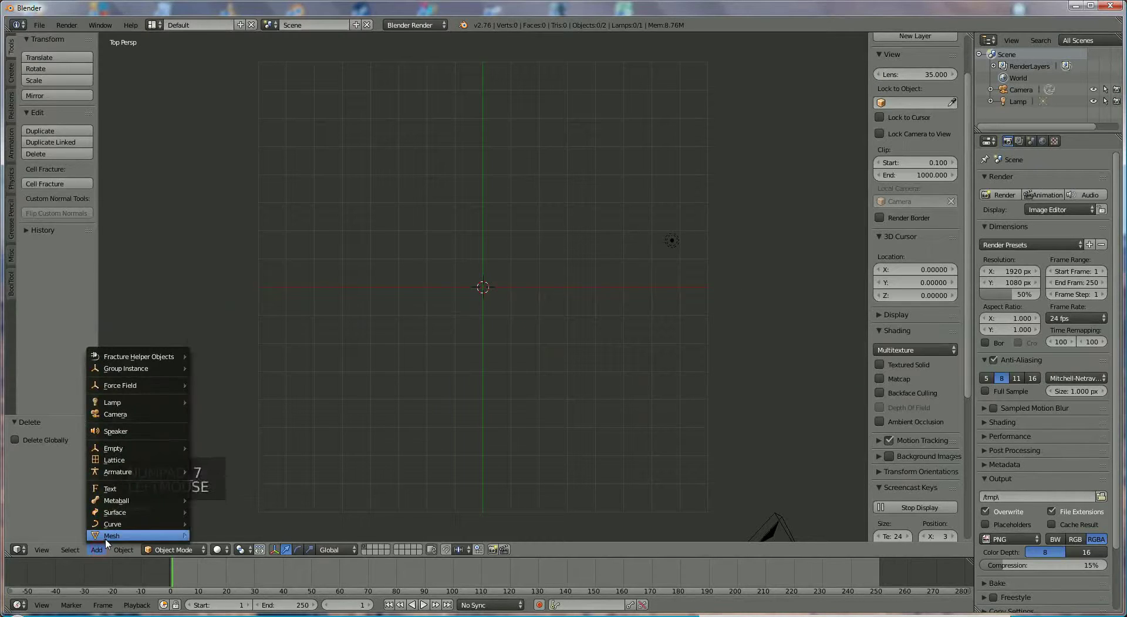
pyautogui.moveTo(106, 537)
pyautogui.click(216, 279)
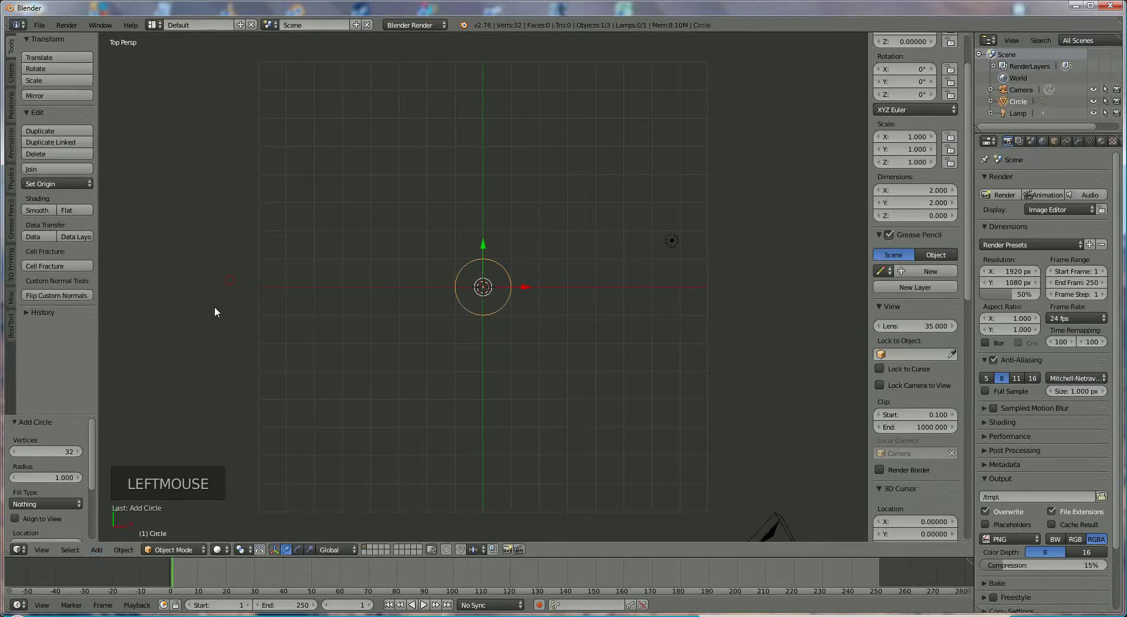
pyautogui.doubleClick(70, 451)
pyautogui.write('6')
pyautogui.press('Return')
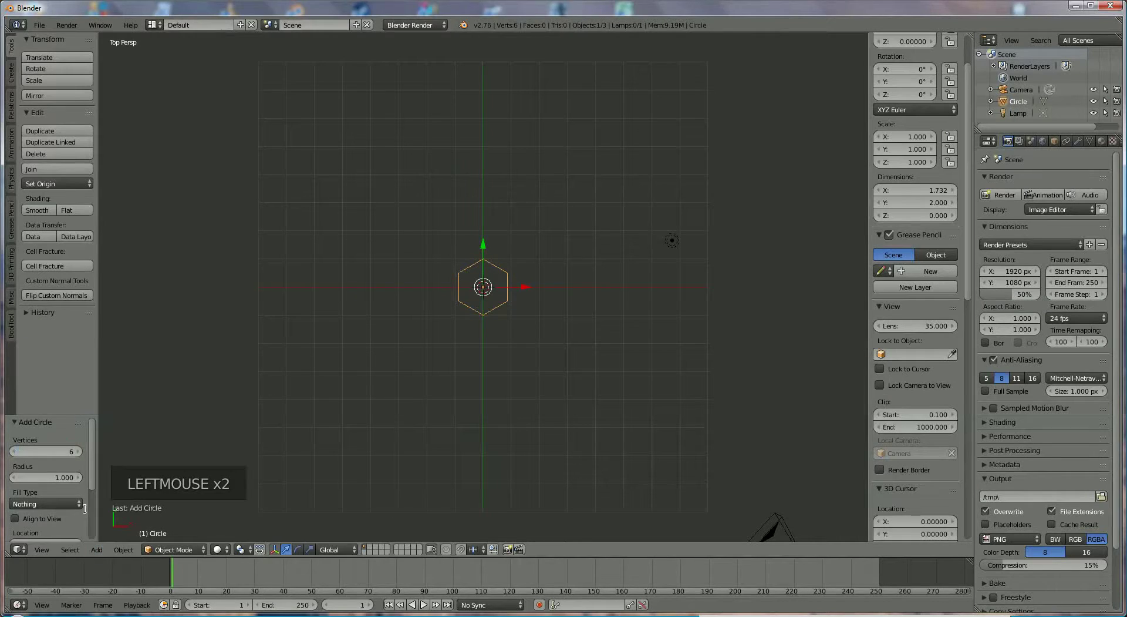
pyautogui.click(56, 476)
pyautogui.write('2')
pyautogui.press('Return')
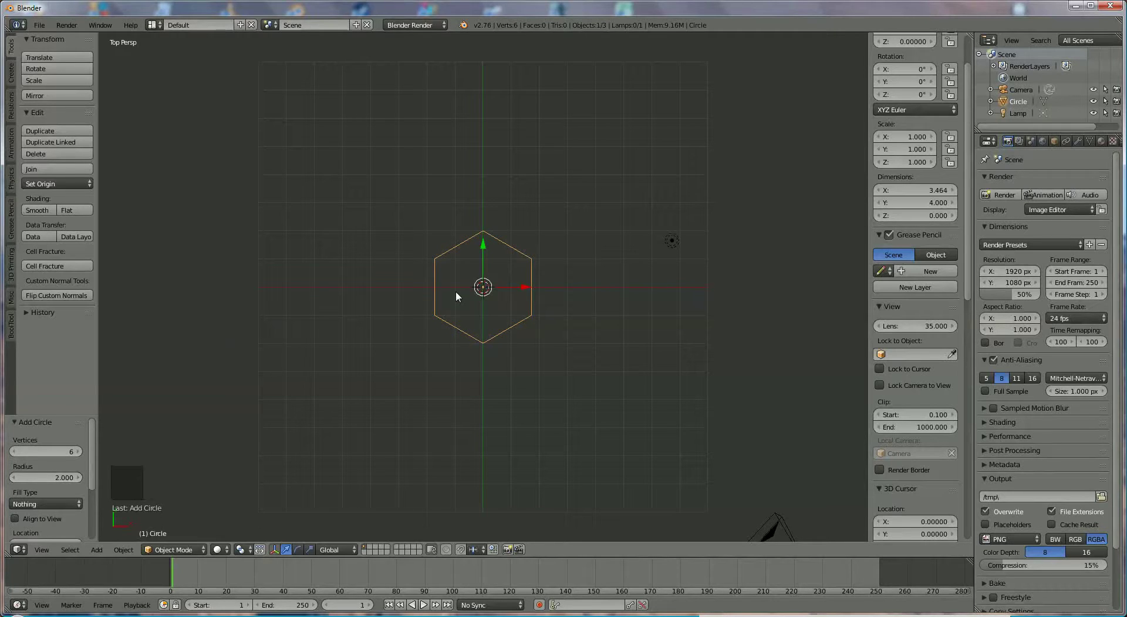
# Rotate the hexagon 90 degrees about Z.
pyautogui.press('r')
pyautogui.write('90')
pyautogui.press('Return')
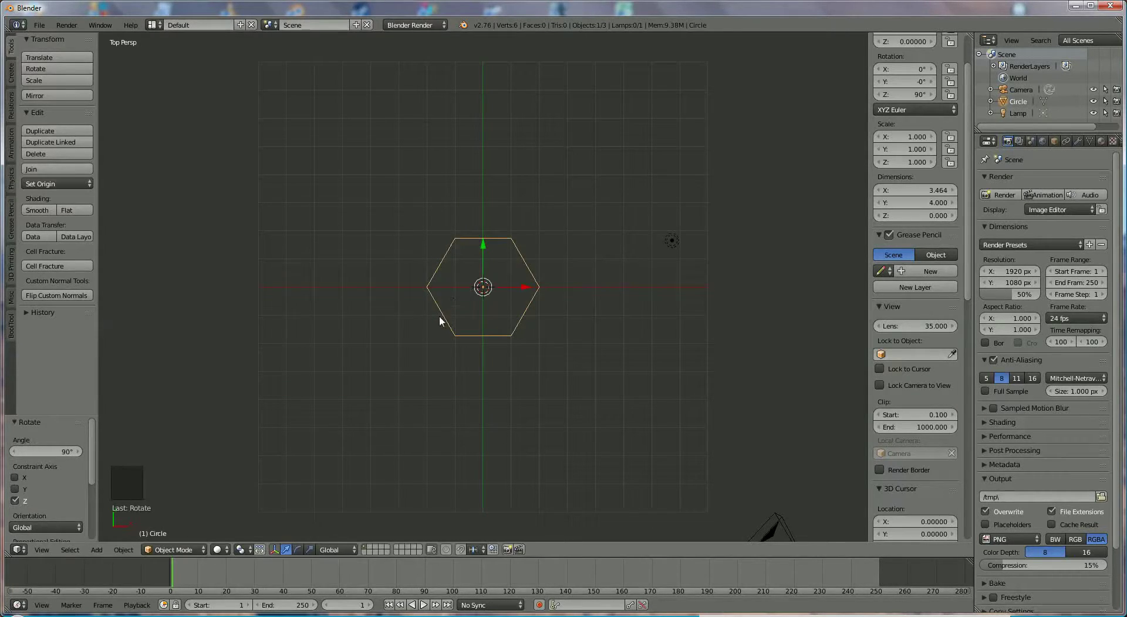
pyautogui.scroll(4, 446, 333)
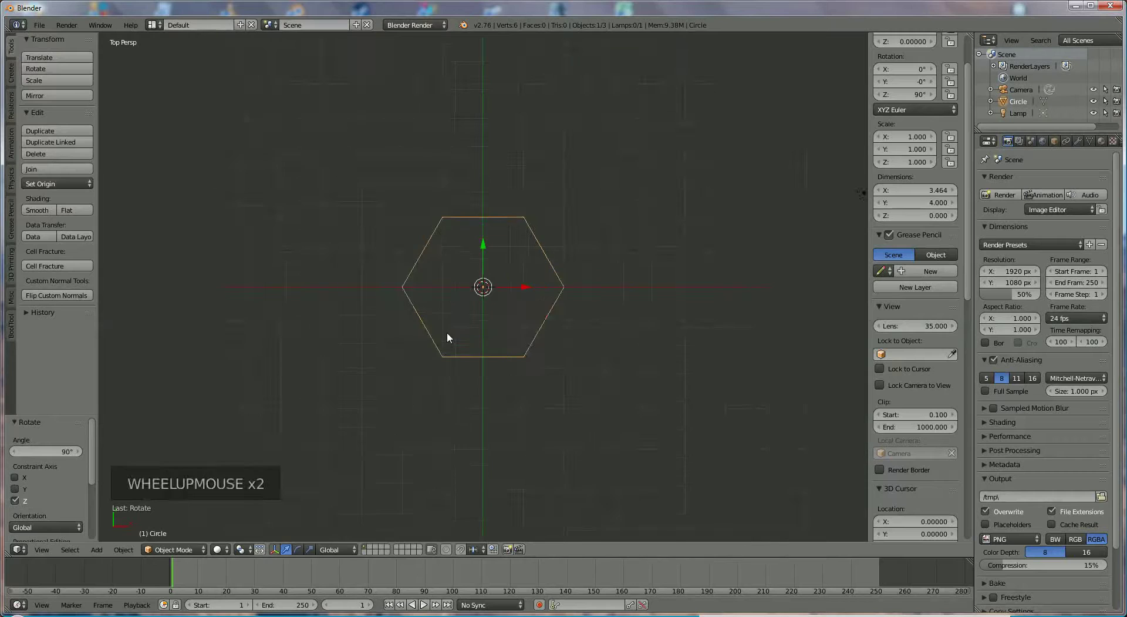
# In Edit Mode, fill the hexagon outline with a face.
pyautogui.click(191, 549)
pyautogui.click(181, 533)
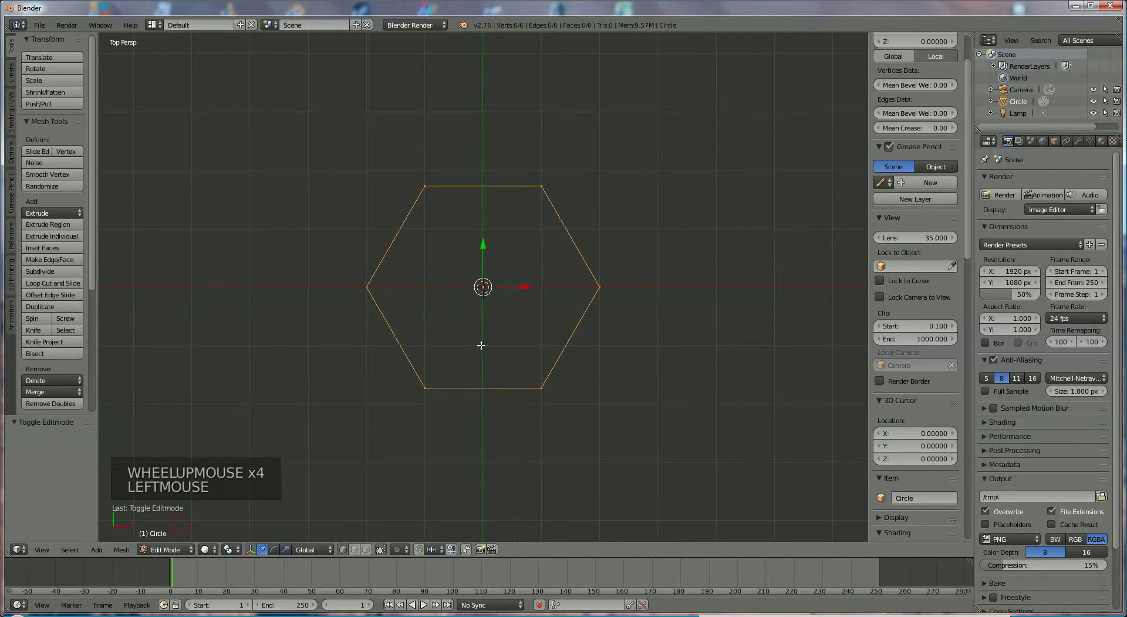
pyautogui.press('f')
pyautogui.press('f')
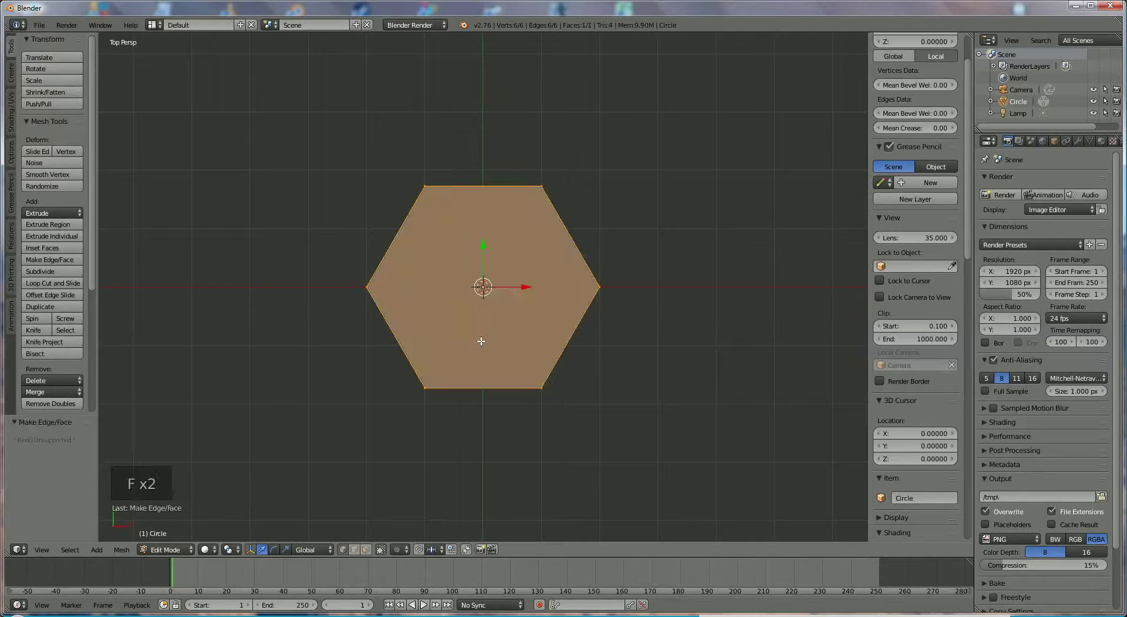
pyautogui.moveTo(476, 359); pyautogui.dragTo(482, 337, button='middle')
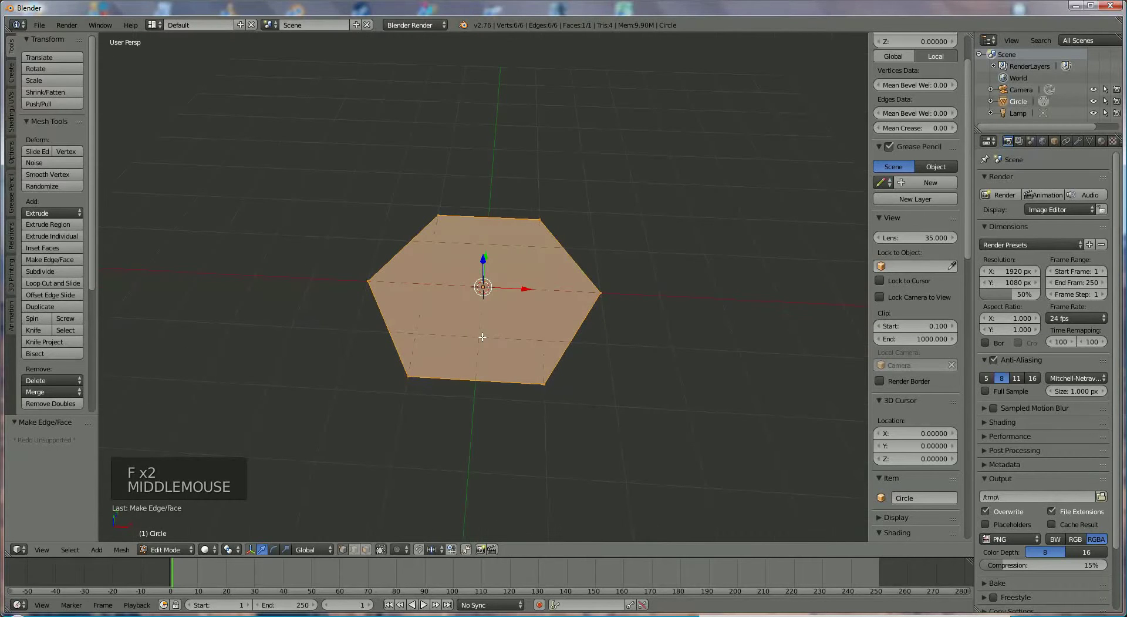
# Extrude the face up about 0.098, then extrude again and scale the new face to 0.95.
pyautogui.press('e')
pyautogui.press('e')
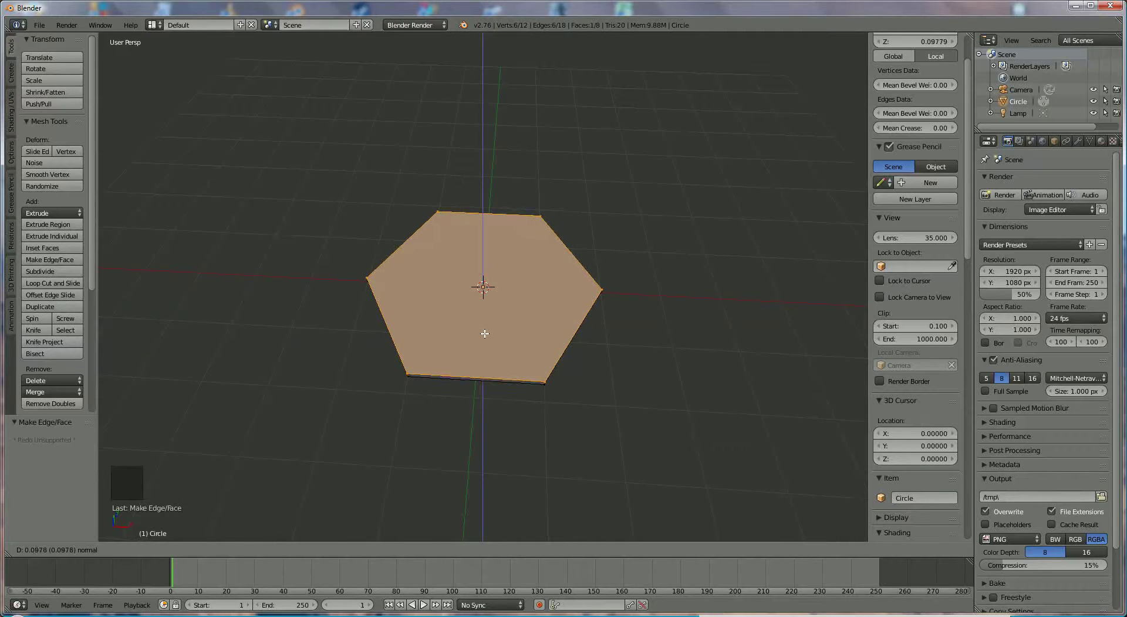
pyautogui.click(485, 333)
pyautogui.moveTo(488, 392); pyautogui.dragTo(497, 440, button='middle')
pyautogui.scroll(2, 501, 402)
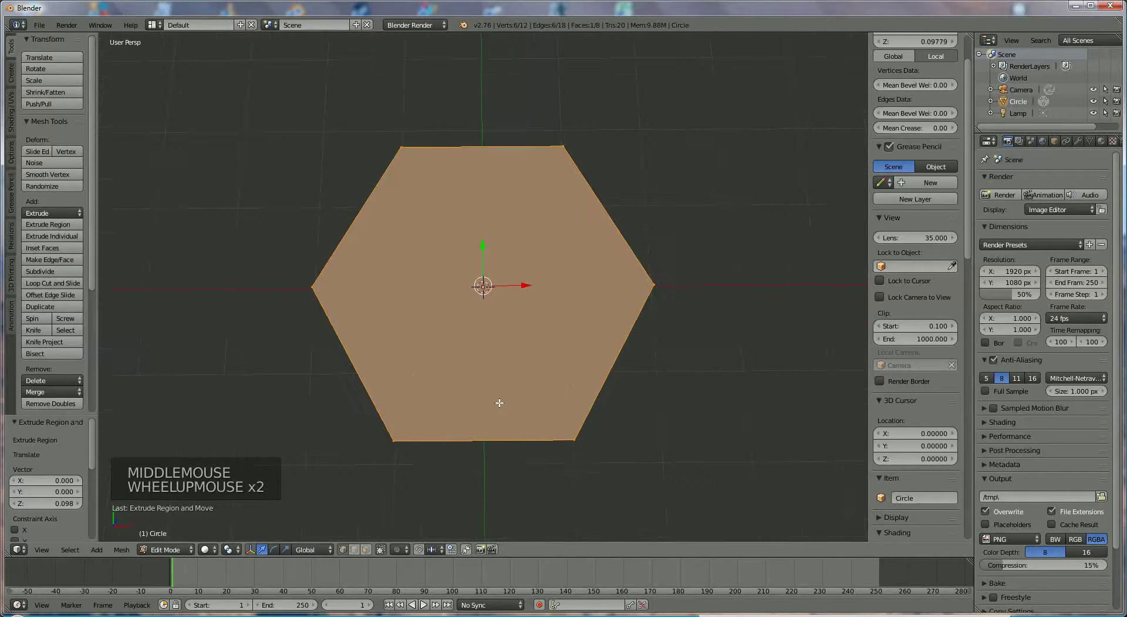
pyautogui.press('e')
pyautogui.press('e')
pyautogui.press('e')
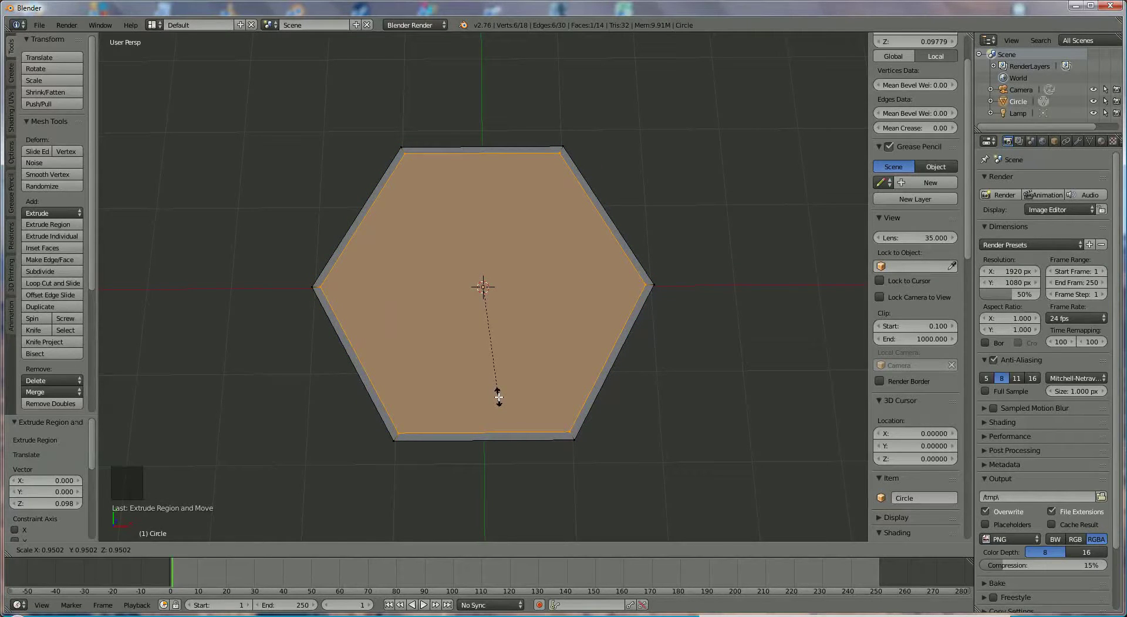
pyautogui.click(498, 397)
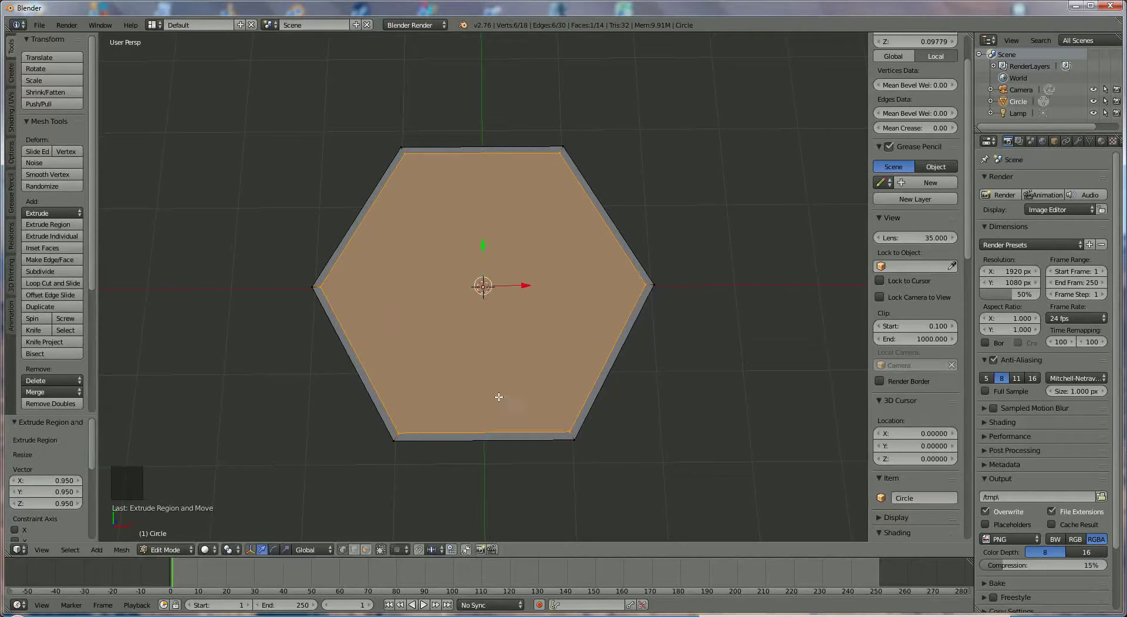
# Create a hexagon material named 'white' with diffuse and specular intensity 1.000.
pyautogui.click(1101, 142)
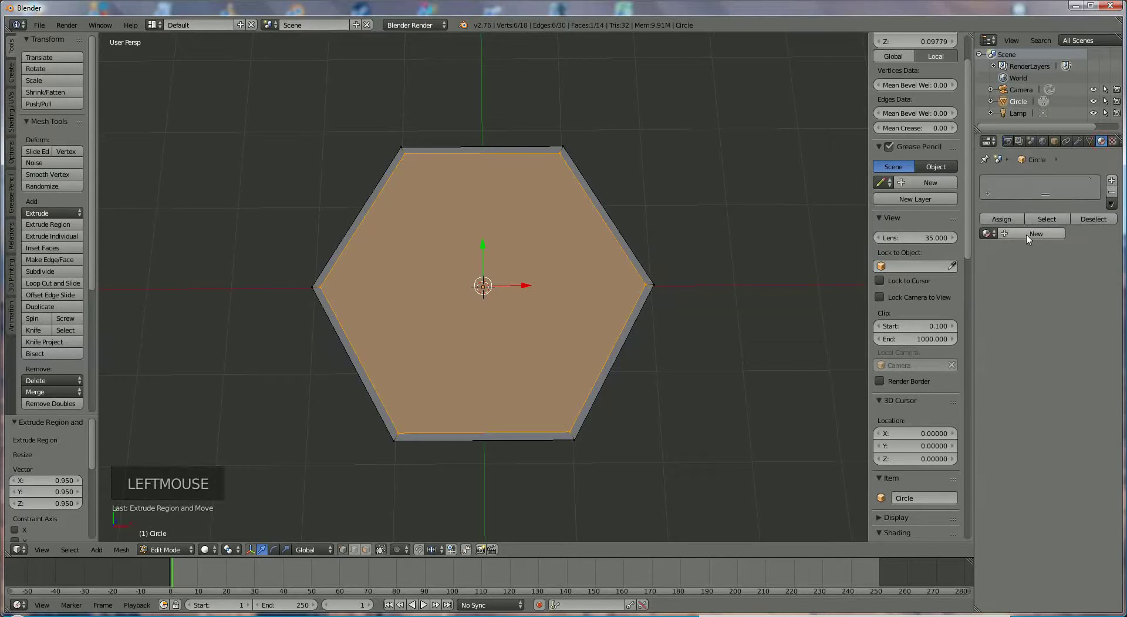
pyautogui.click(1028, 235)
pyautogui.click(1014, 233)
pyautogui.press('BackSpace')
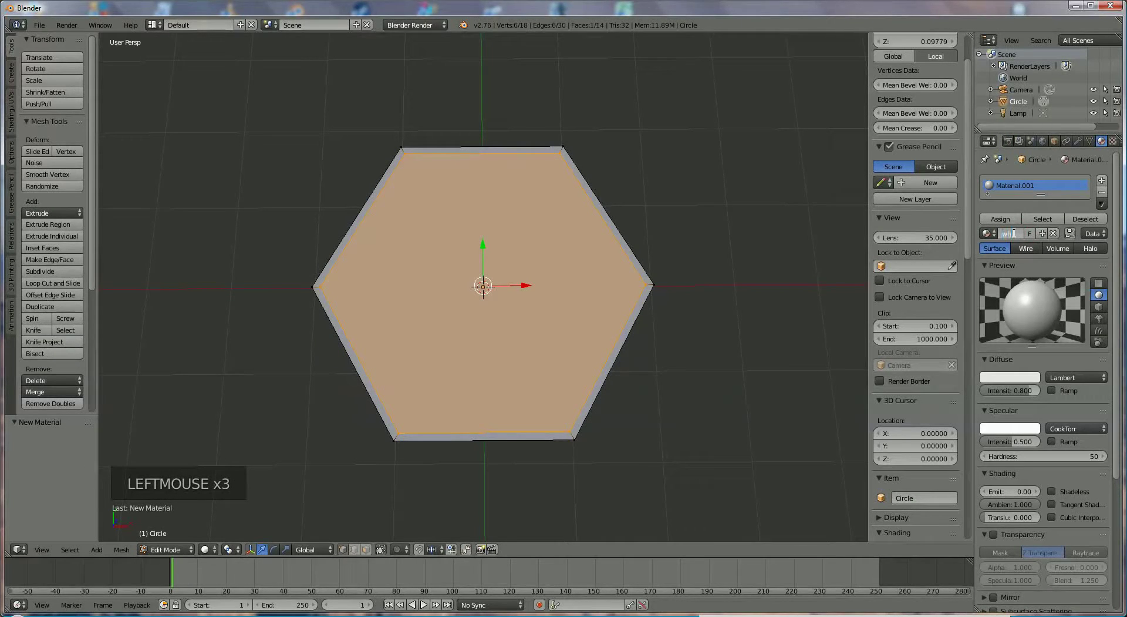
pyautogui.write('white')
pyautogui.press('Return')
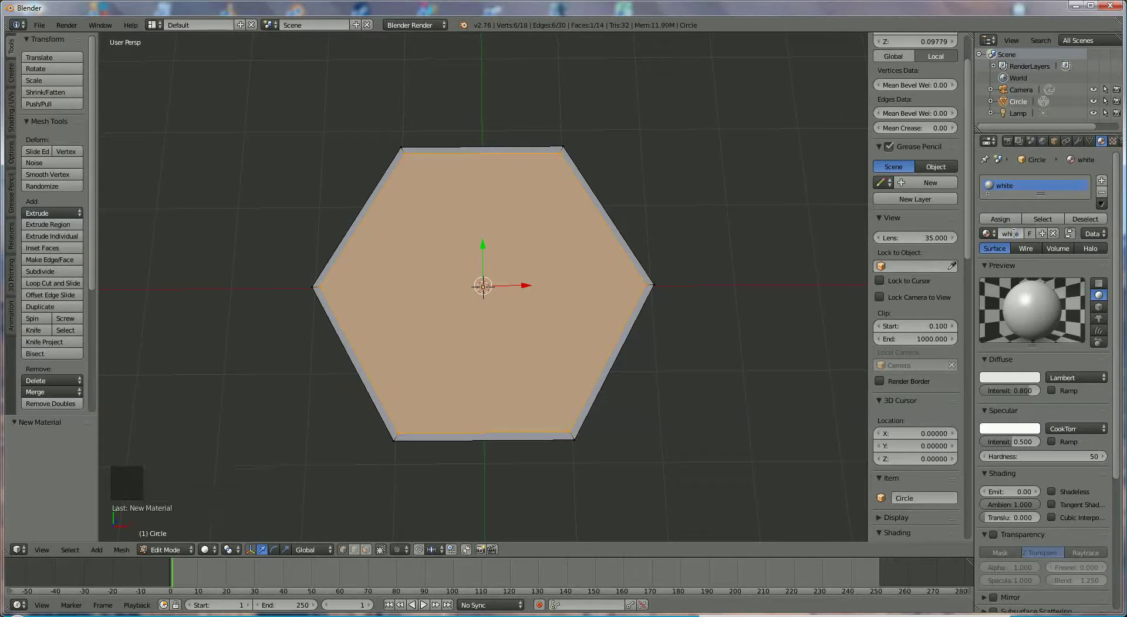
pyautogui.moveTo(1028, 391); pyautogui.dragTo(1063, 395)
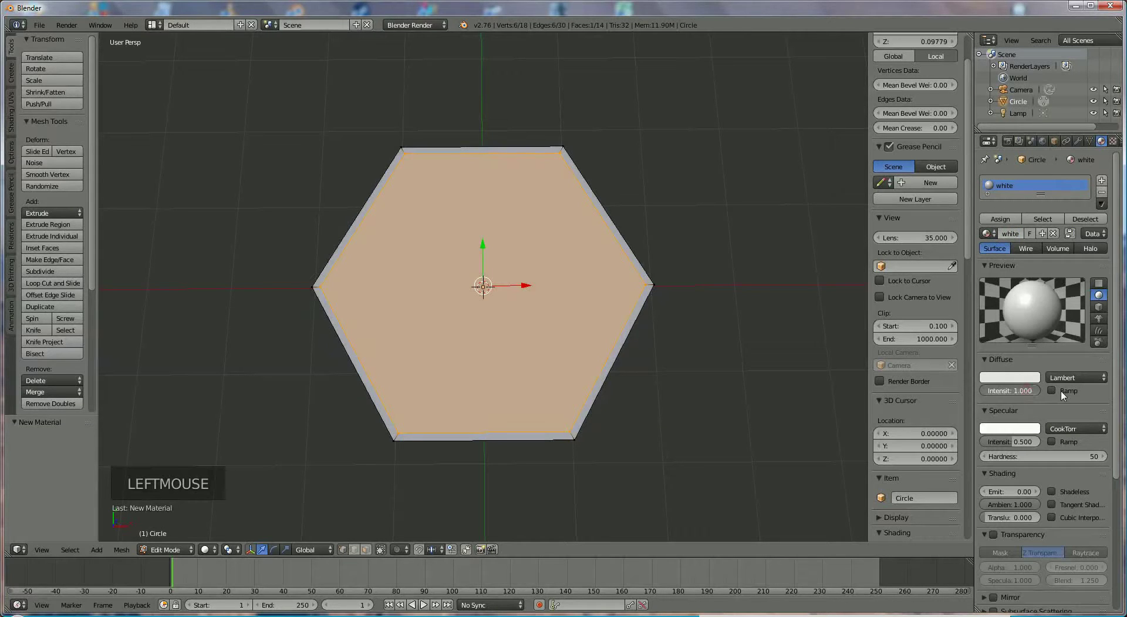
pyautogui.moveTo(1017, 441); pyautogui.dragTo(1048, 443)
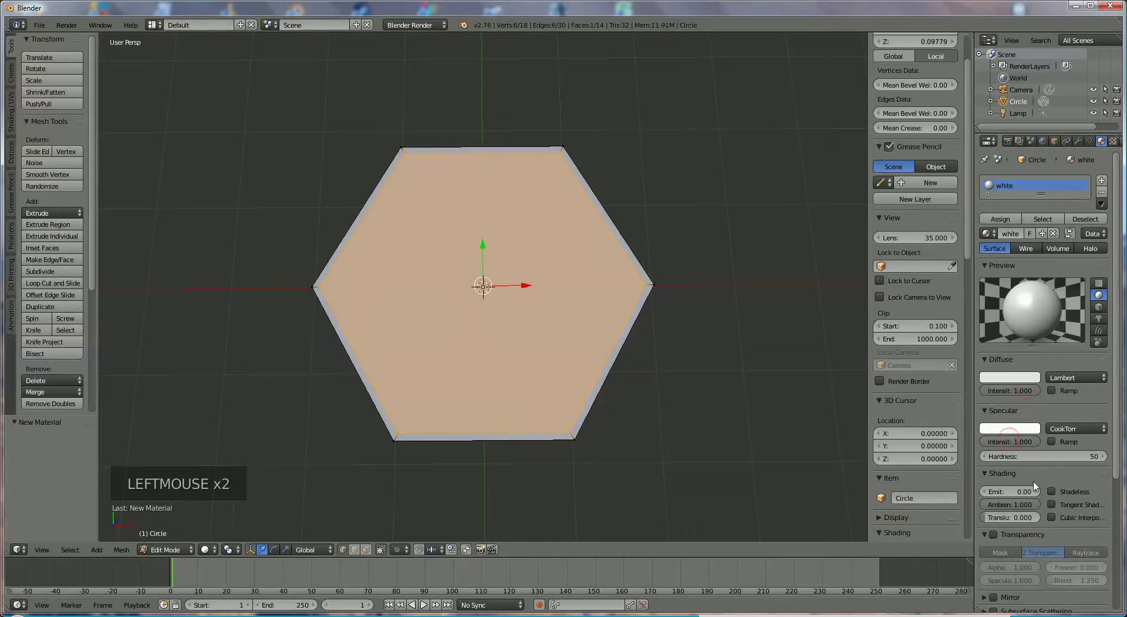
# Add a second material slot holding a new material named 'red'.
pyautogui.click(1102, 180)
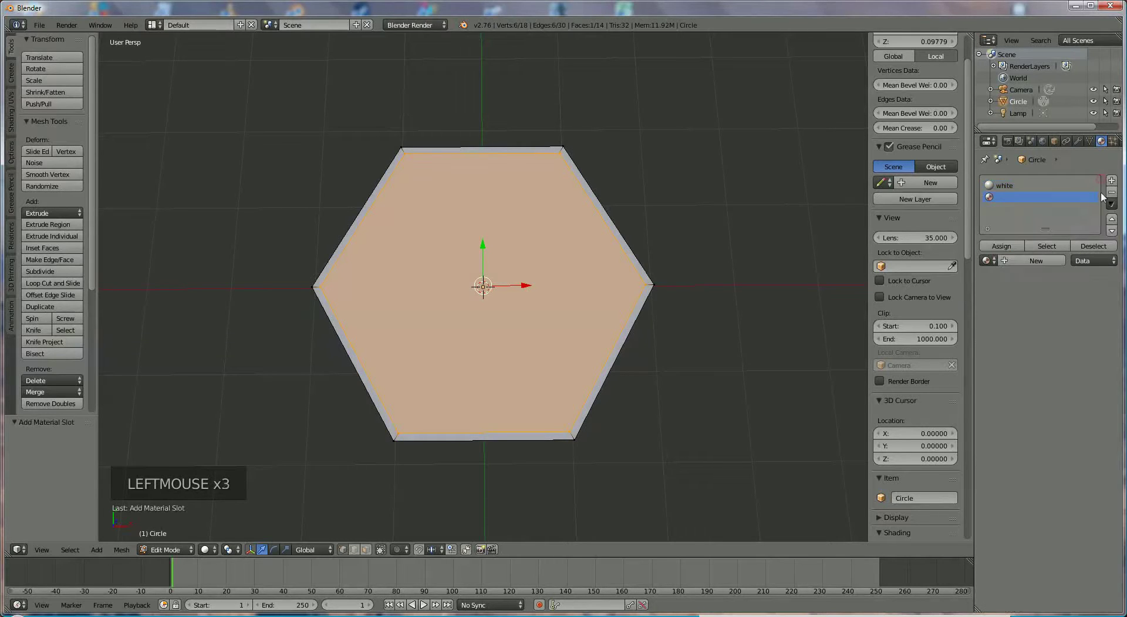
pyautogui.click(1009, 260)
pyautogui.click(1013, 260)
pyautogui.write('red')
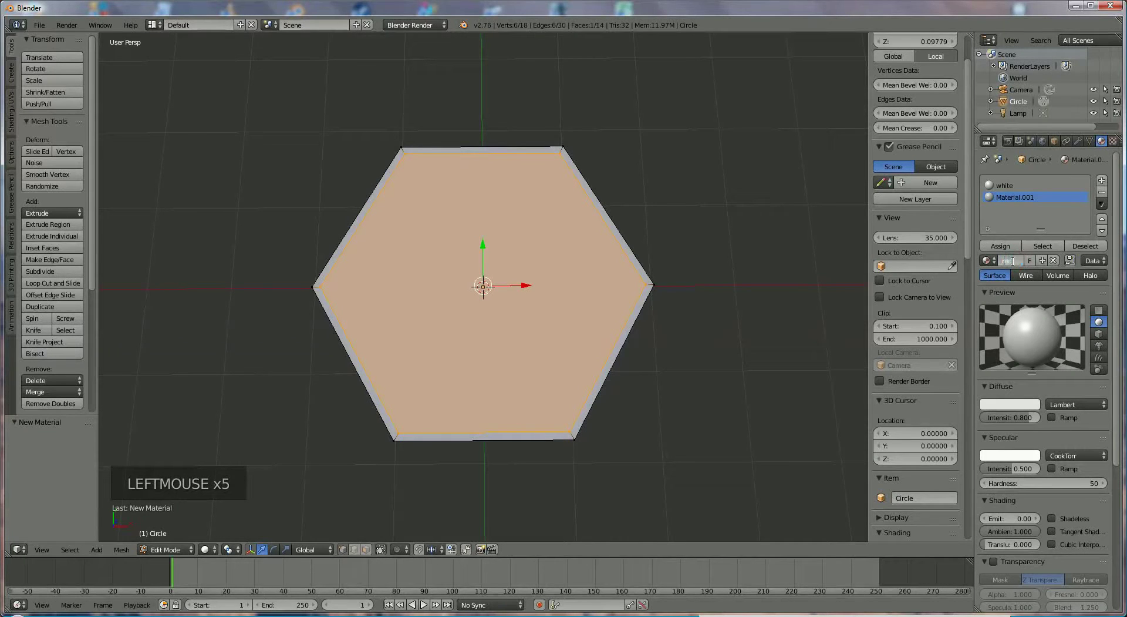
pyautogui.press('Return')
# Make the red material's diffuse and specular red at intensity 1.000, and assign it to the inset face.
pyautogui.click(1005, 404)
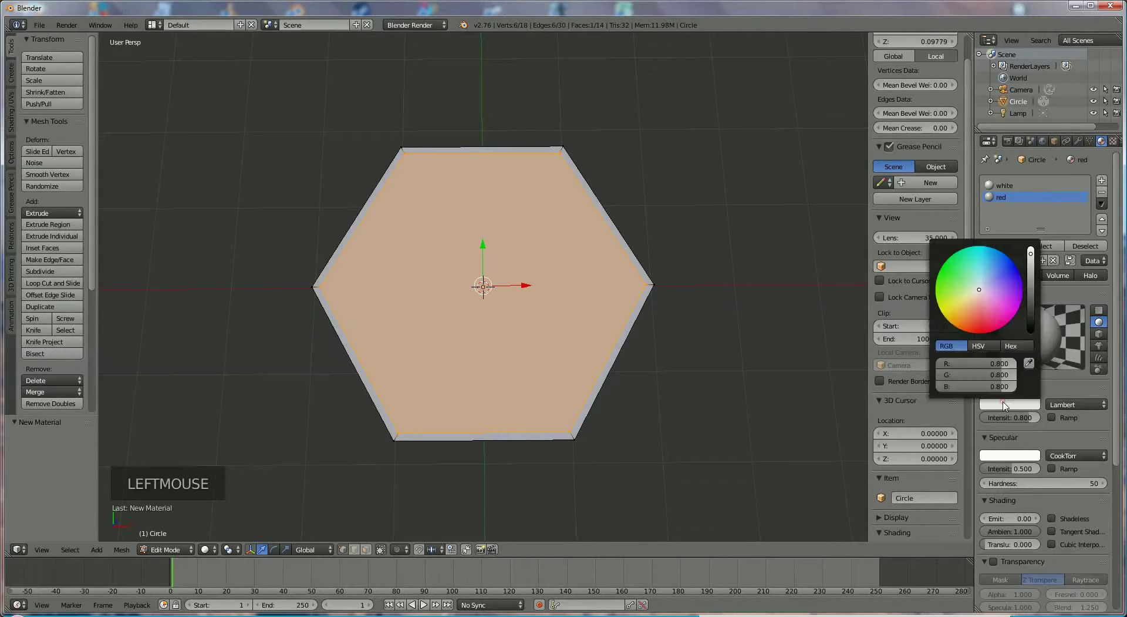
pyautogui.click(978, 330)
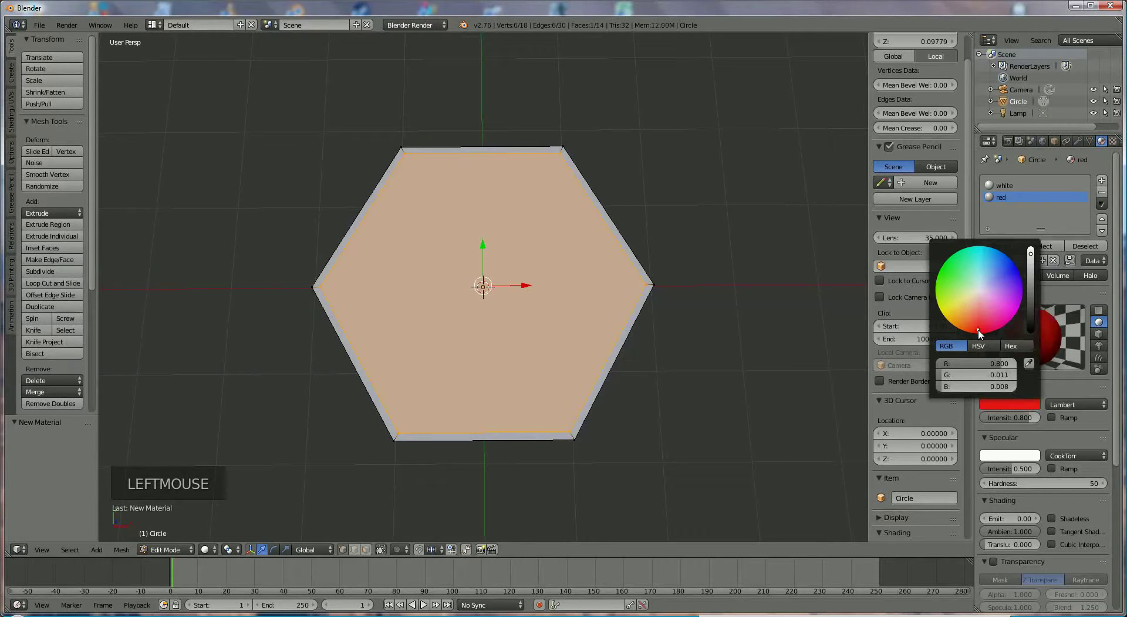
pyautogui.moveTo(1010, 418); pyautogui.dragTo(1065, 420)
pyautogui.click(1020, 455)
pyautogui.click(977, 383)
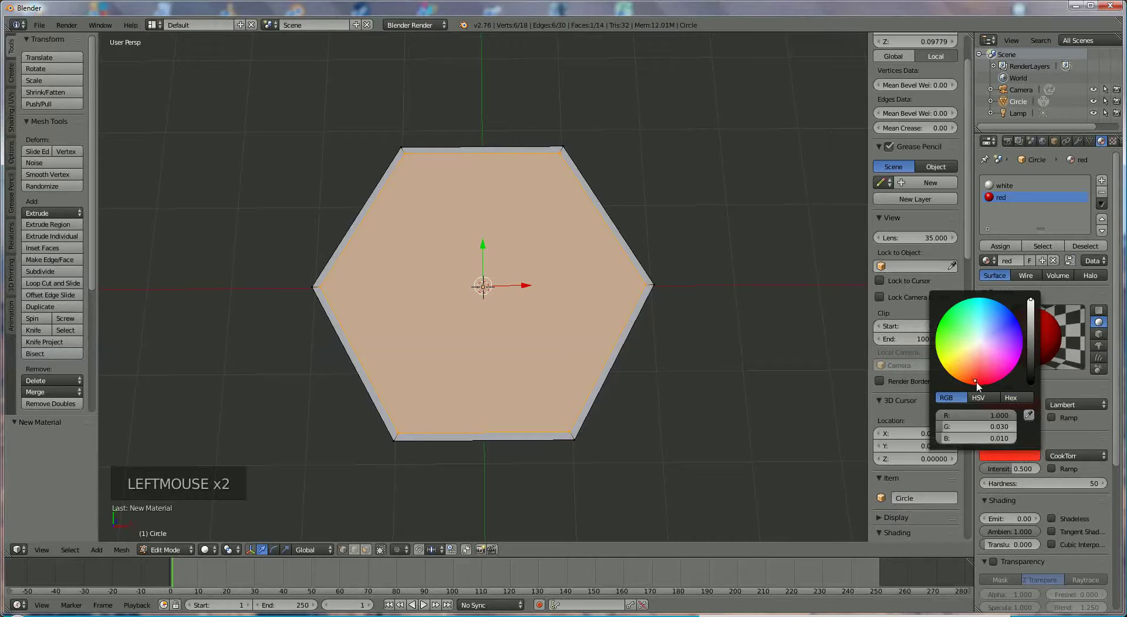
pyautogui.moveTo(978, 385); pyautogui.dragTo(980, 385)
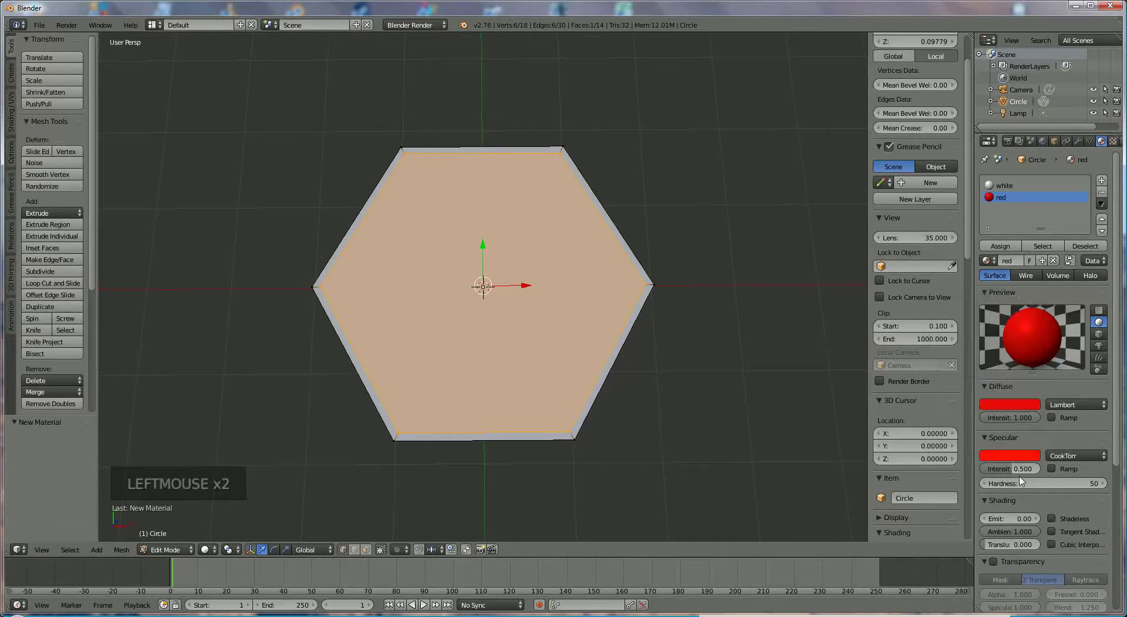
pyautogui.moveTo(1012, 468); pyautogui.dragTo(1060, 469)
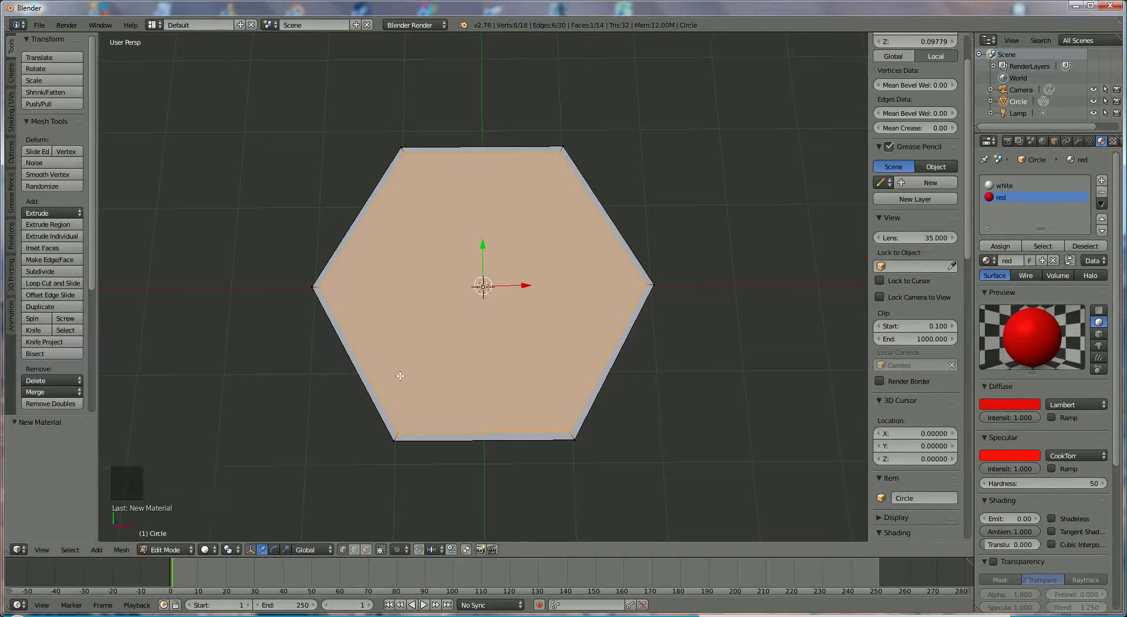
pyautogui.click(1010, 246)
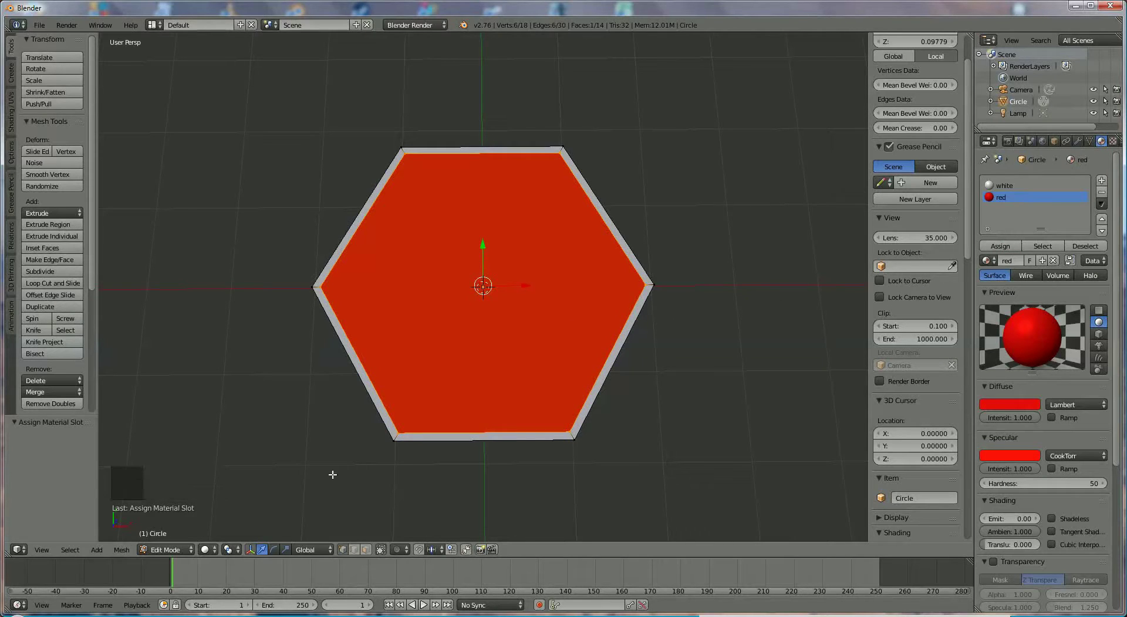
# Back in Object Mode, add a text object and raise it 0.45 on Z above the hexagon.
pyautogui.click(165, 550)
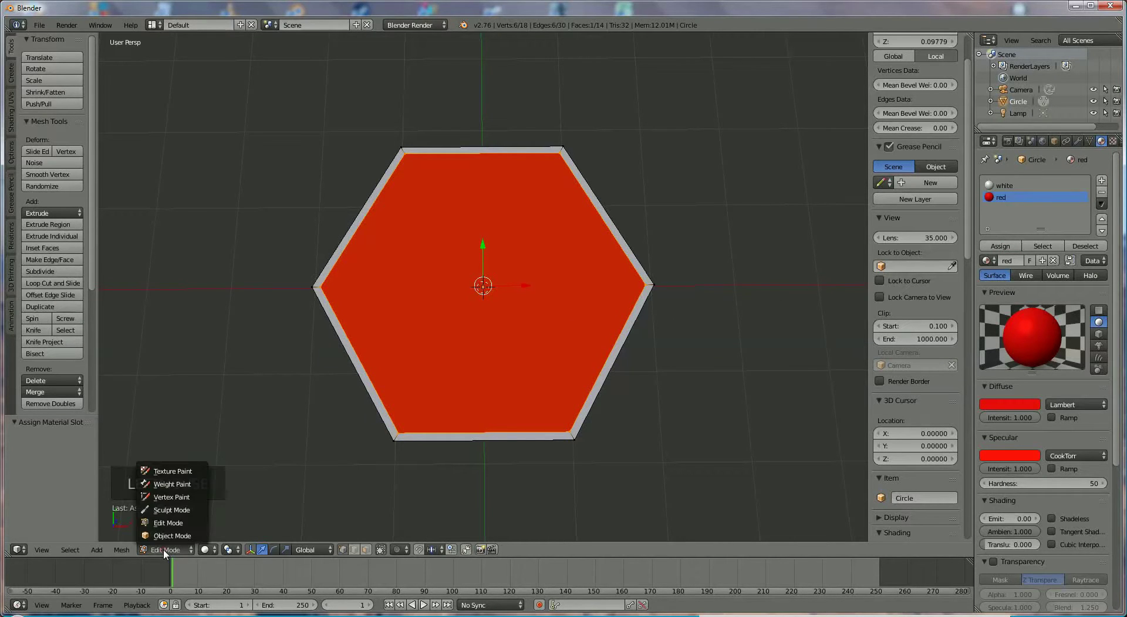
pyautogui.click(171, 535)
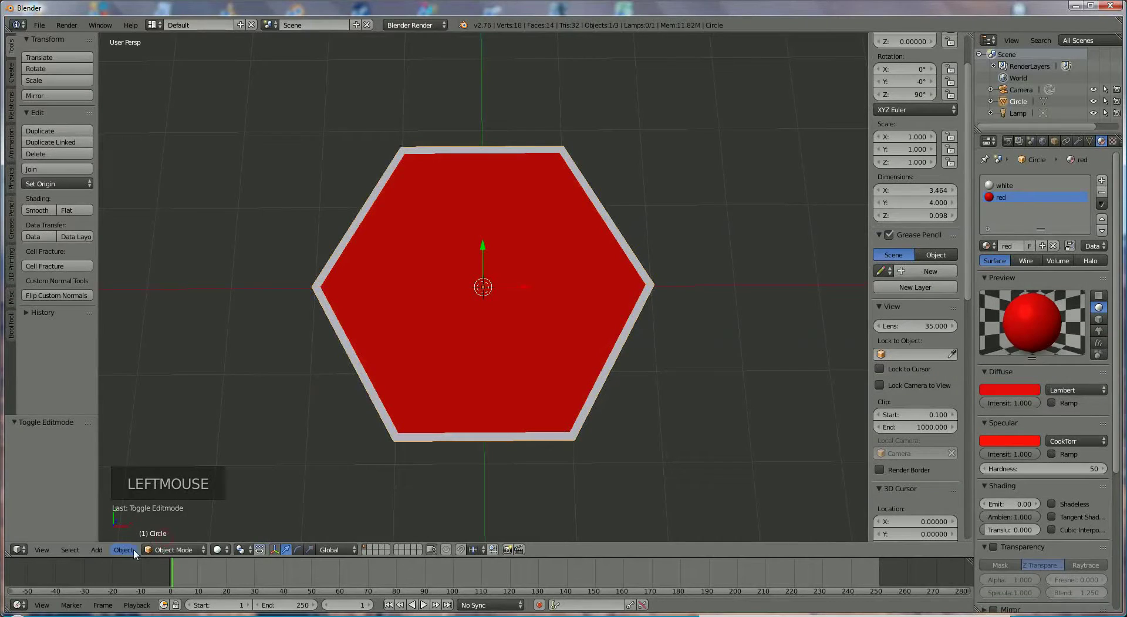
pyautogui.click(96, 549)
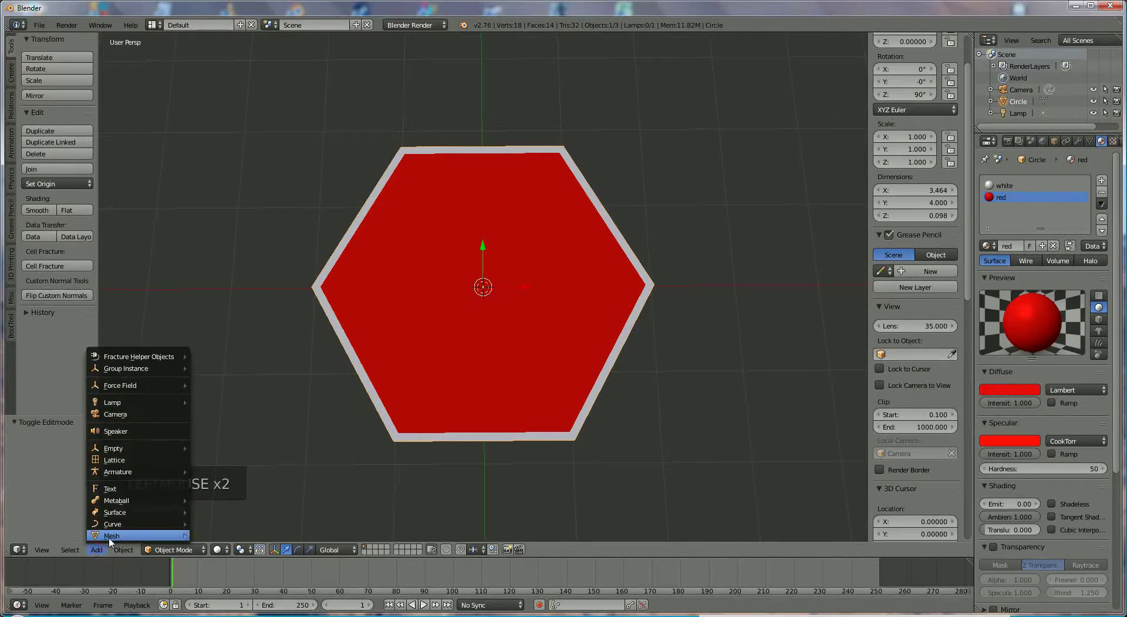
pyautogui.doubleClick(124, 491)
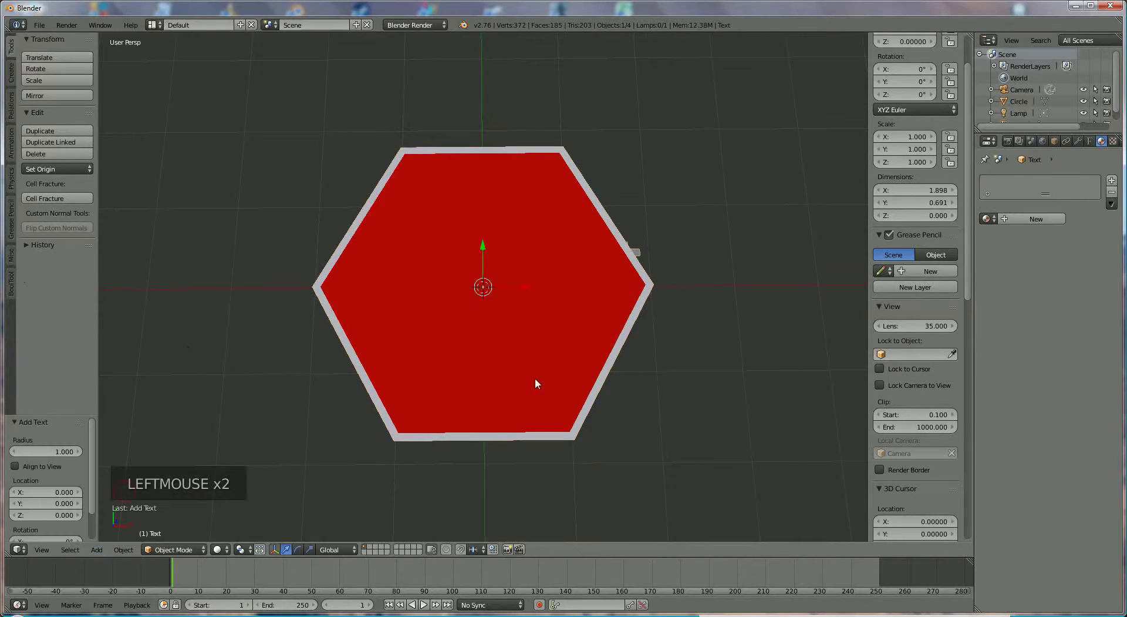
pyautogui.moveTo(540, 351); pyautogui.dragTo(537, 242, button='middle')
pyautogui.moveTo(483, 247); pyautogui.dragTo(481, 213)
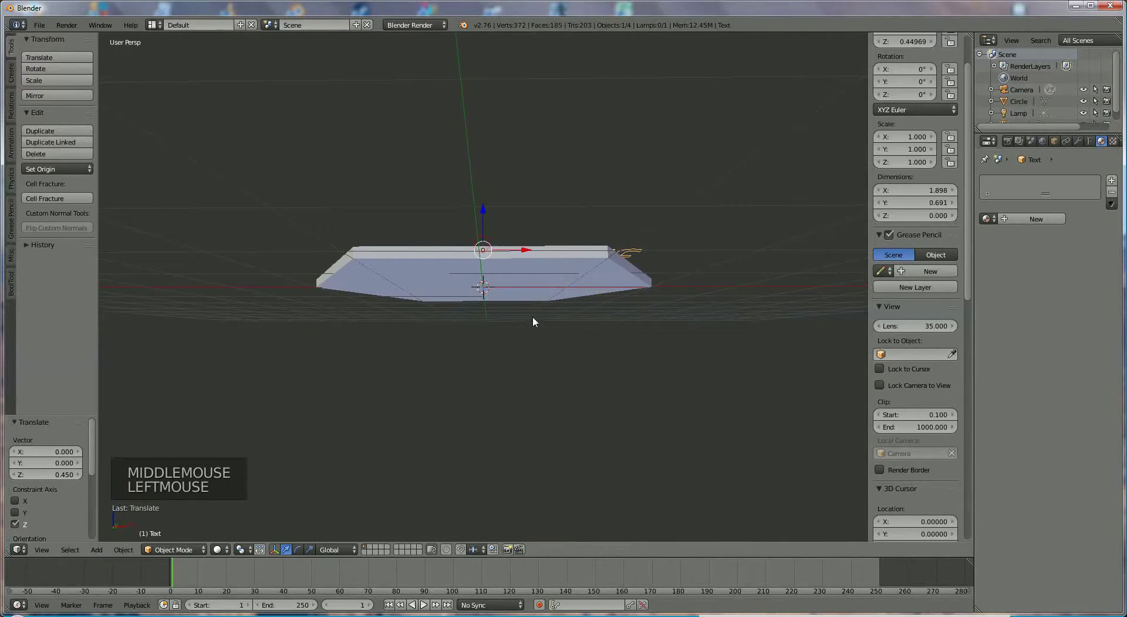
pyautogui.moveTo(533, 316); pyautogui.dragTo(534, 467, button='middle')
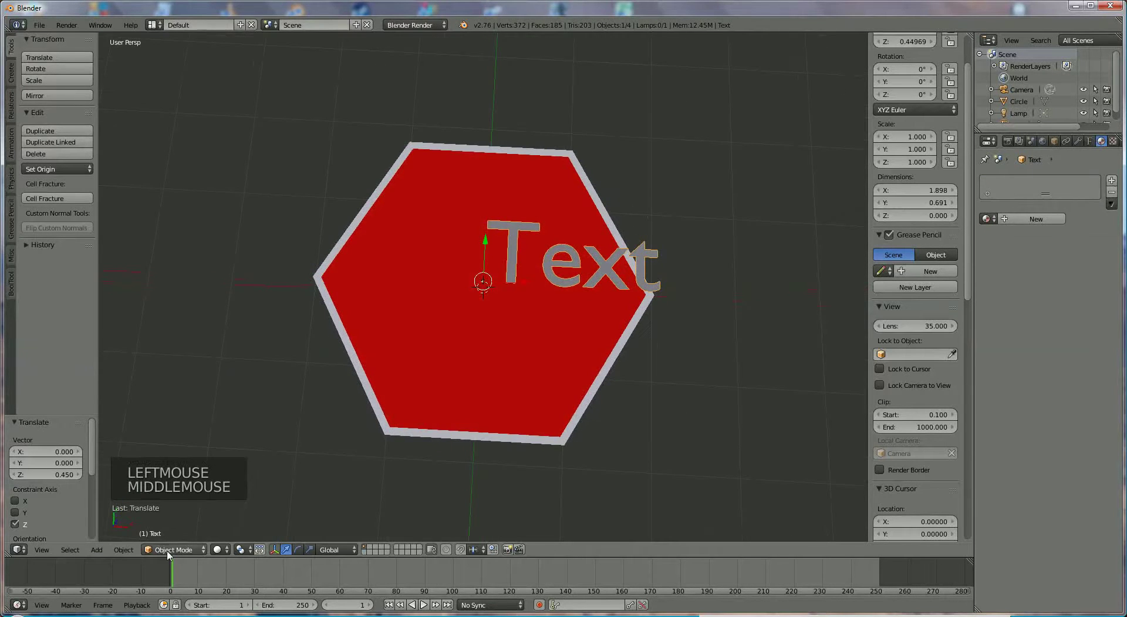
# Enter the text's Edit Mode and delete the placeholder word 'Text'.
pyautogui.click(175, 549)
pyautogui.click(172, 522)
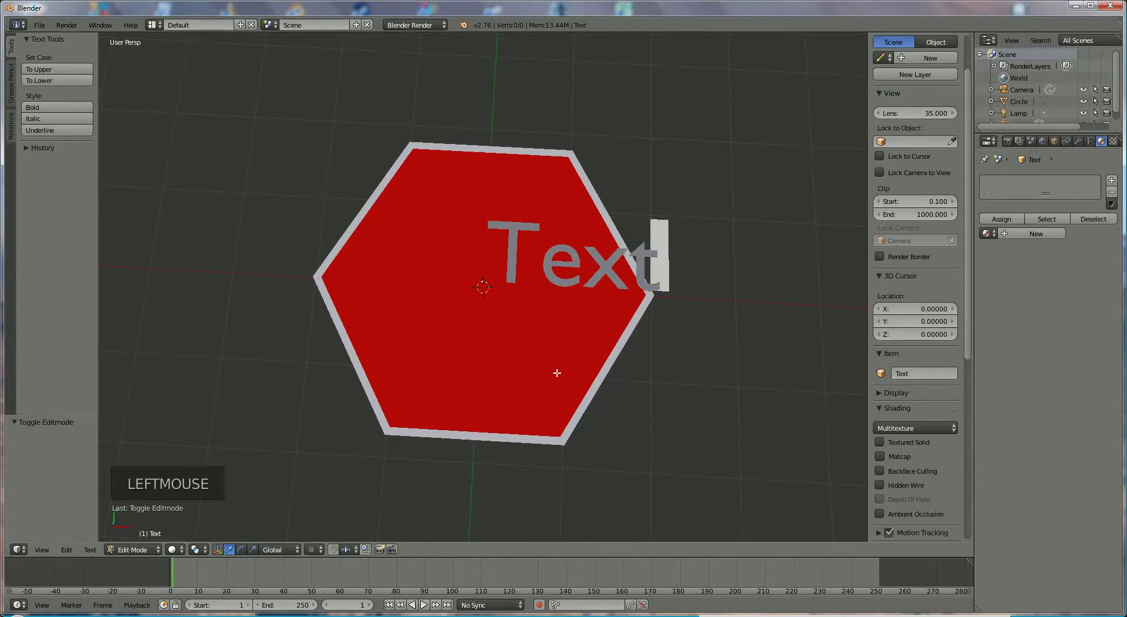
pyautogui.press('BackSpace')
pyautogui.press('BackSpace')
pyautogui.press('BackSpace')
pyautogui.press('BackSpace')
pyautogui.press('BackSpace')
pyautogui.press('BackSpace')
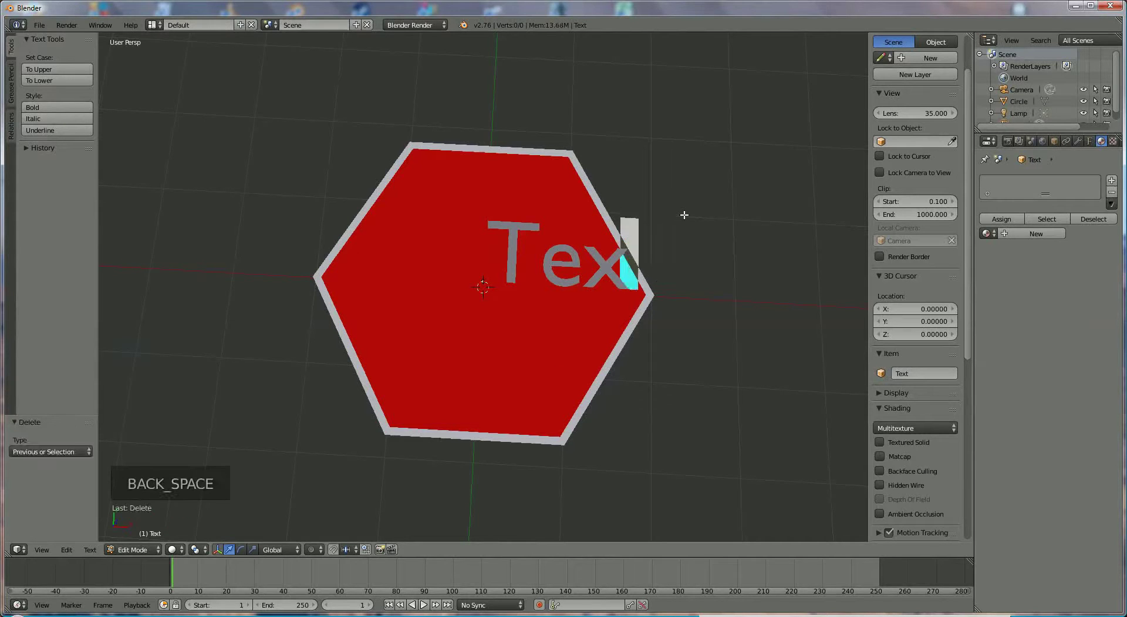
# Type 'STOP' as the text and return to Object Mode.
pyautogui.write('STOP')
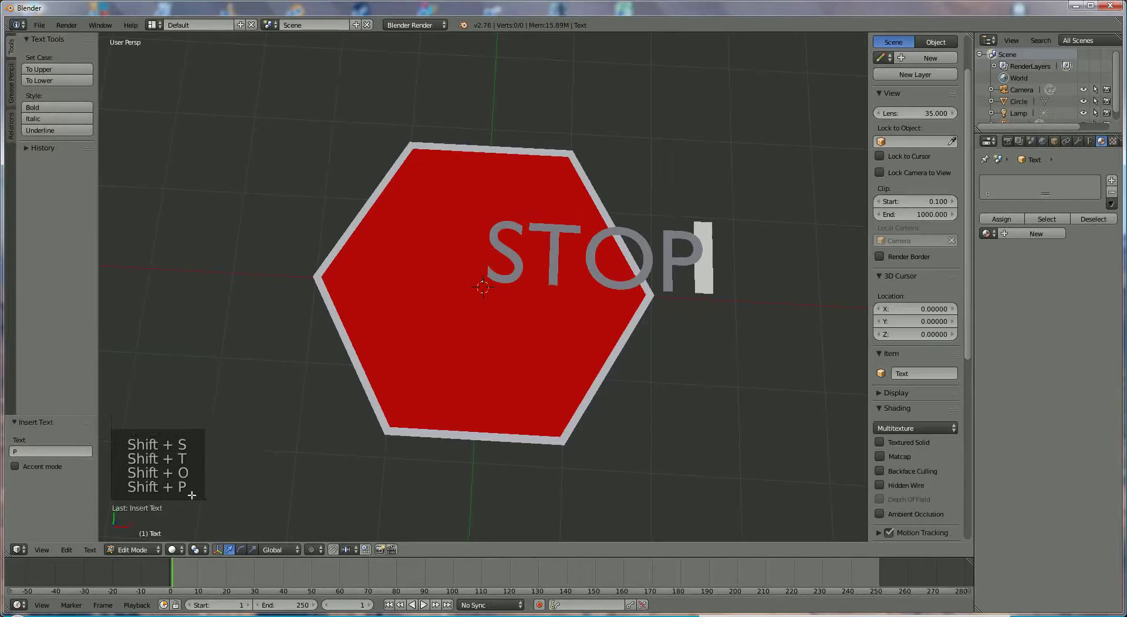
pyautogui.click(133, 549)
pyautogui.click(129, 531)
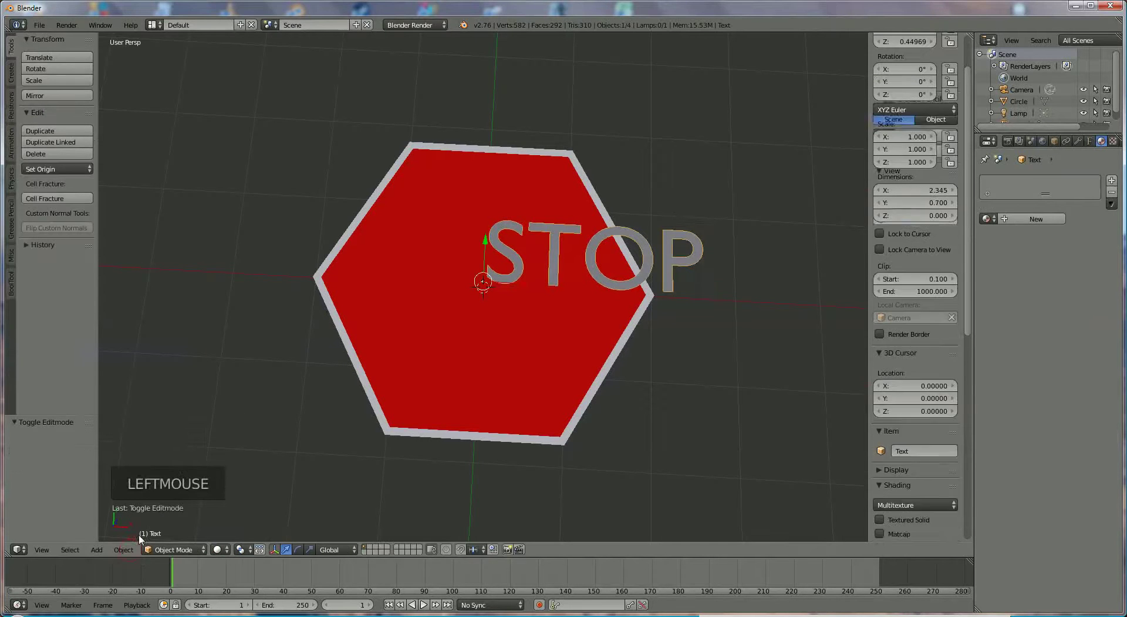
# Move the STOP text along X and Y, in top view, to centre it on the hexagon.
pyautogui.moveTo(528, 283); pyautogui.dragTo(434, 282)
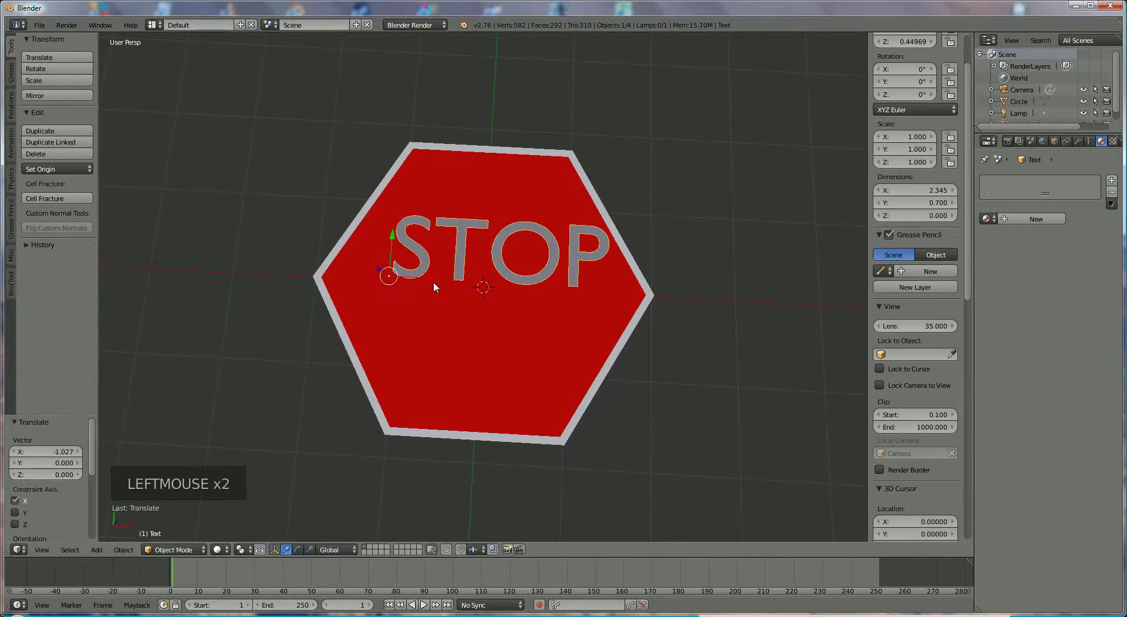
pyautogui.press('KP_7')
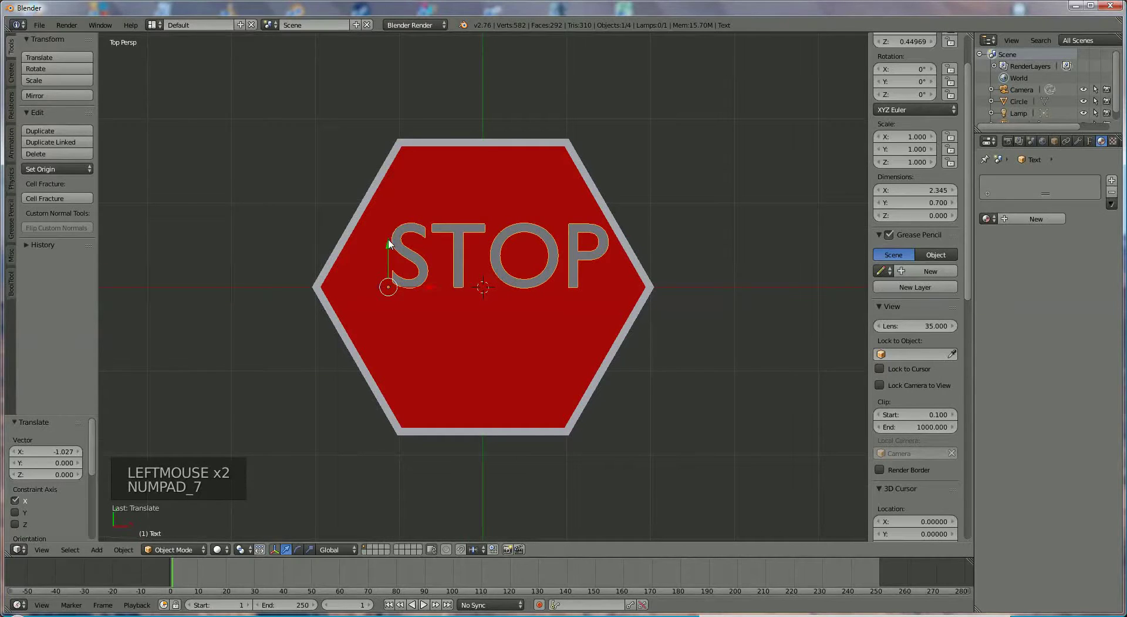
pyautogui.moveTo(387, 242); pyautogui.dragTo(383, 269)
pyautogui.moveTo(429, 316); pyautogui.dragTo(418, 320)
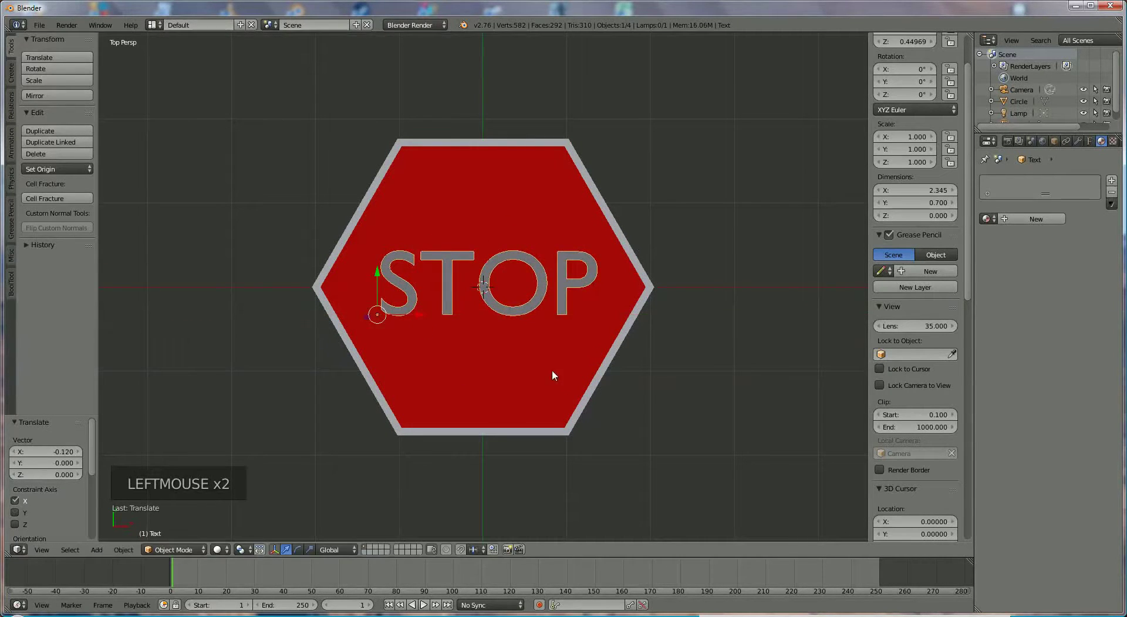
# Give the STOP text a new material 'white.001' with diffuse and specular intensity 1.000.
pyautogui.click(1035, 219)
pyautogui.click(1010, 219)
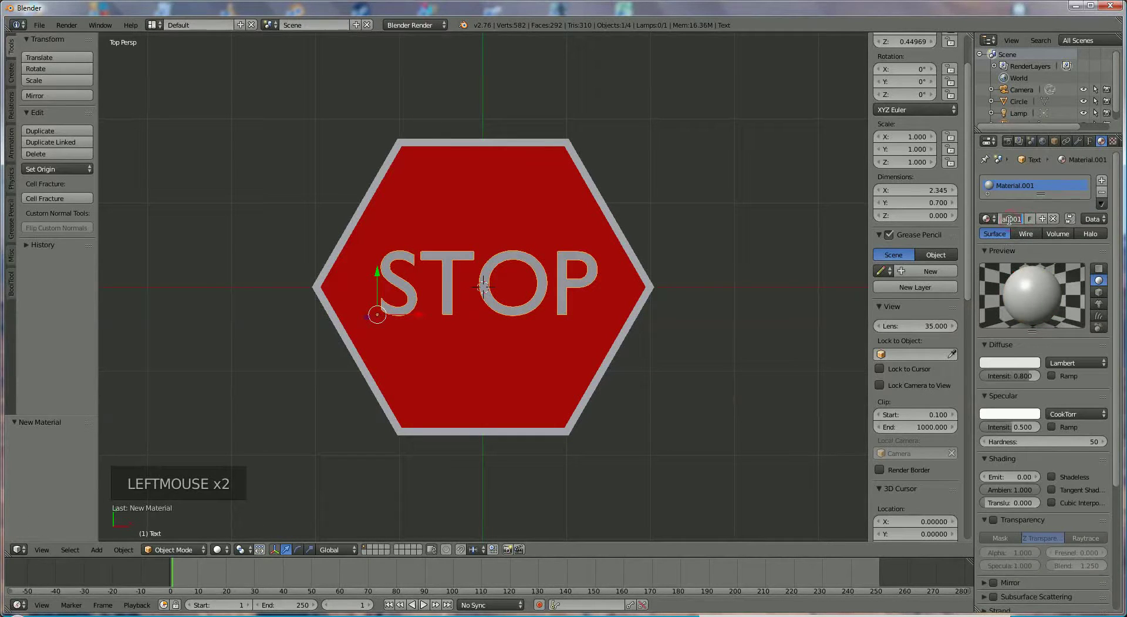
pyautogui.write('white')
pyautogui.press('Return')
pyautogui.click(1023, 362)
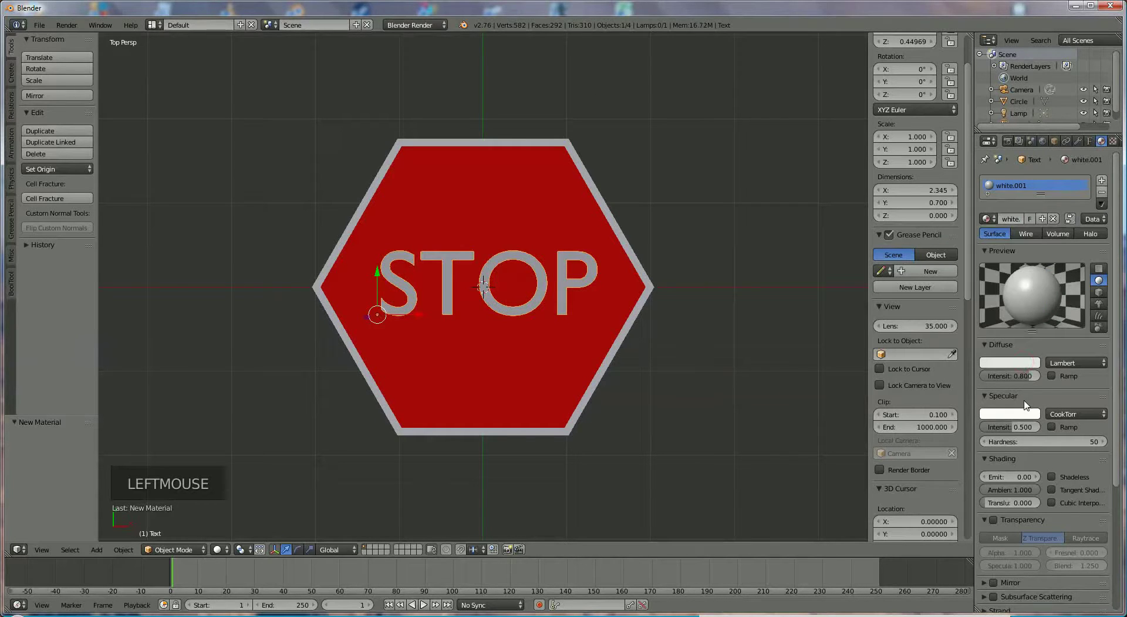
pyautogui.moveTo(1033, 376); pyautogui.dragTo(1051, 375)
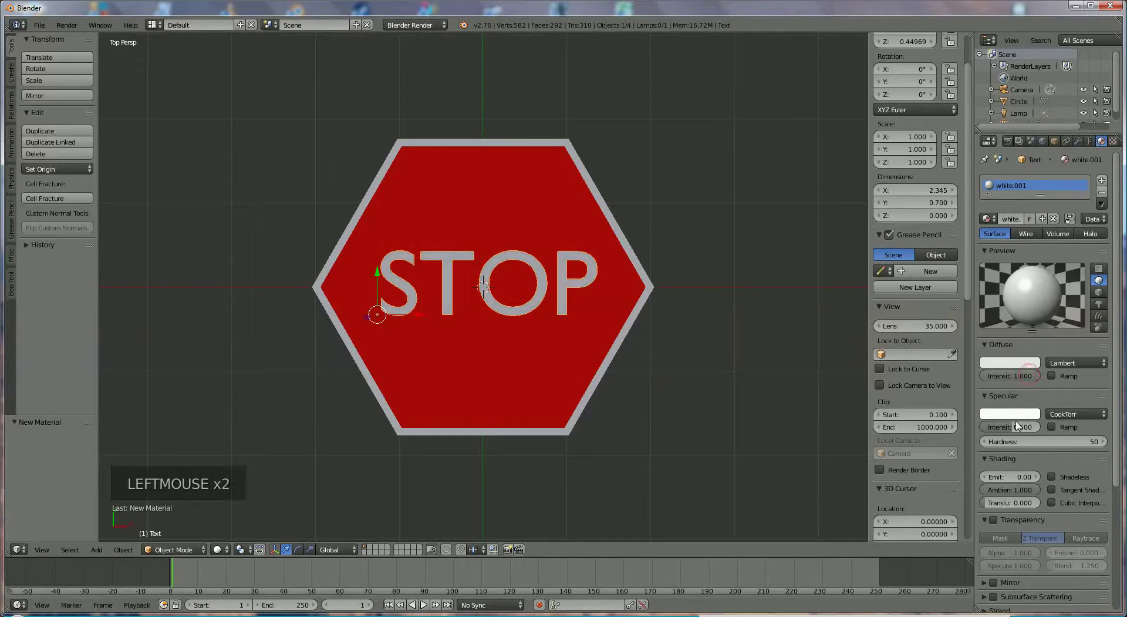
pyautogui.moveTo(1022, 427); pyautogui.dragTo(1078, 434)
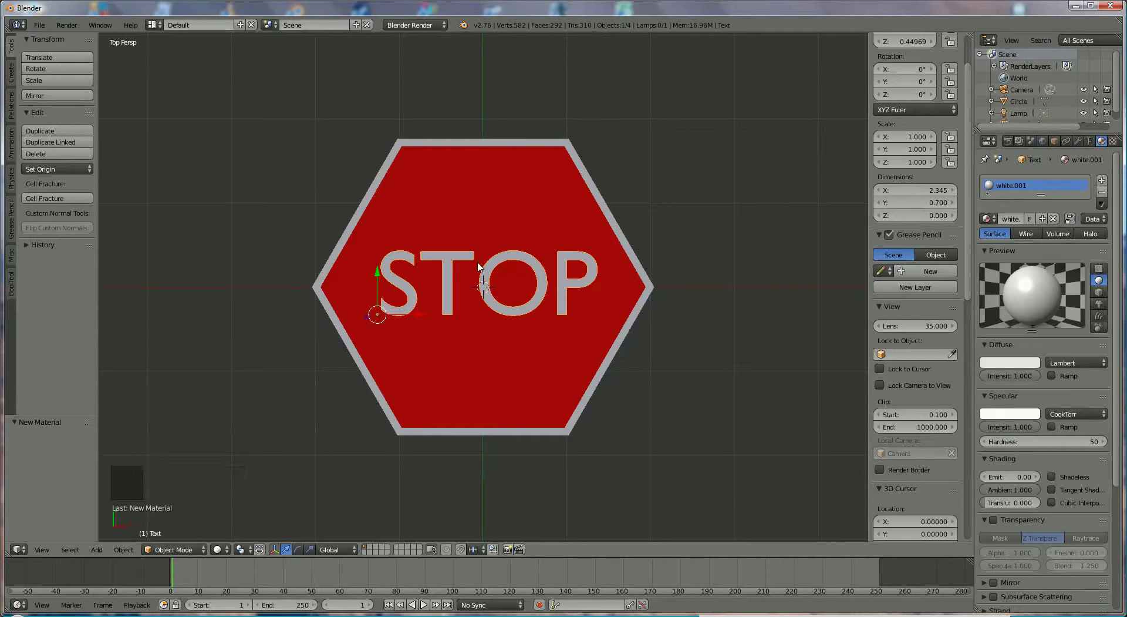
pyautogui.hotkey('alt', 'c')
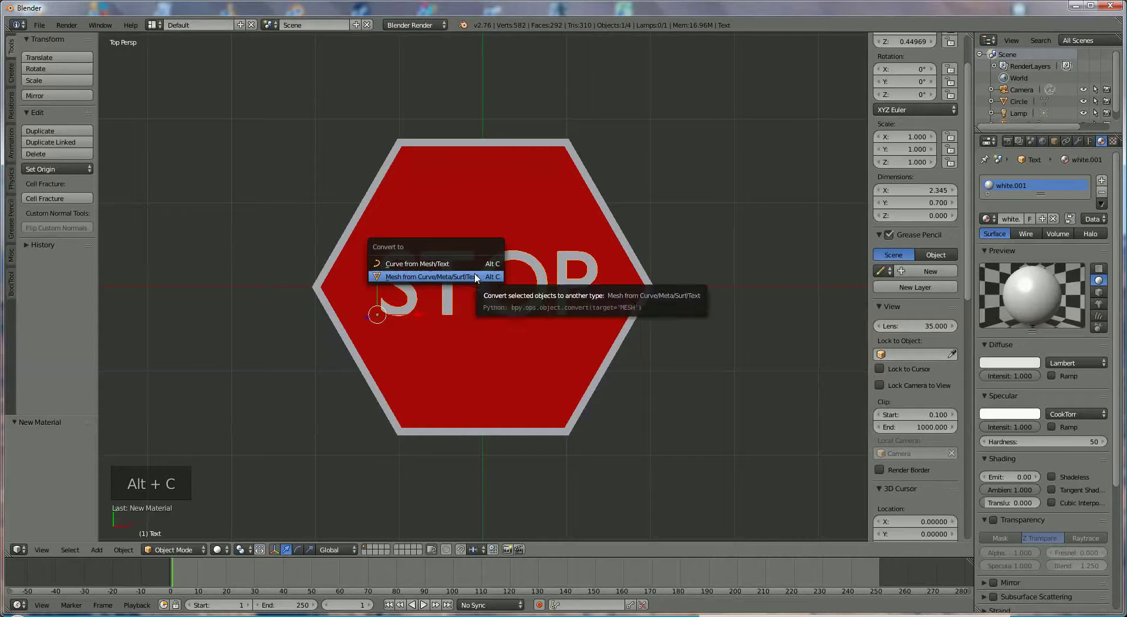
# Convert the STOP text with Mesh from Curve/Meta/Surf/Text.
pyautogui.click(477, 277)
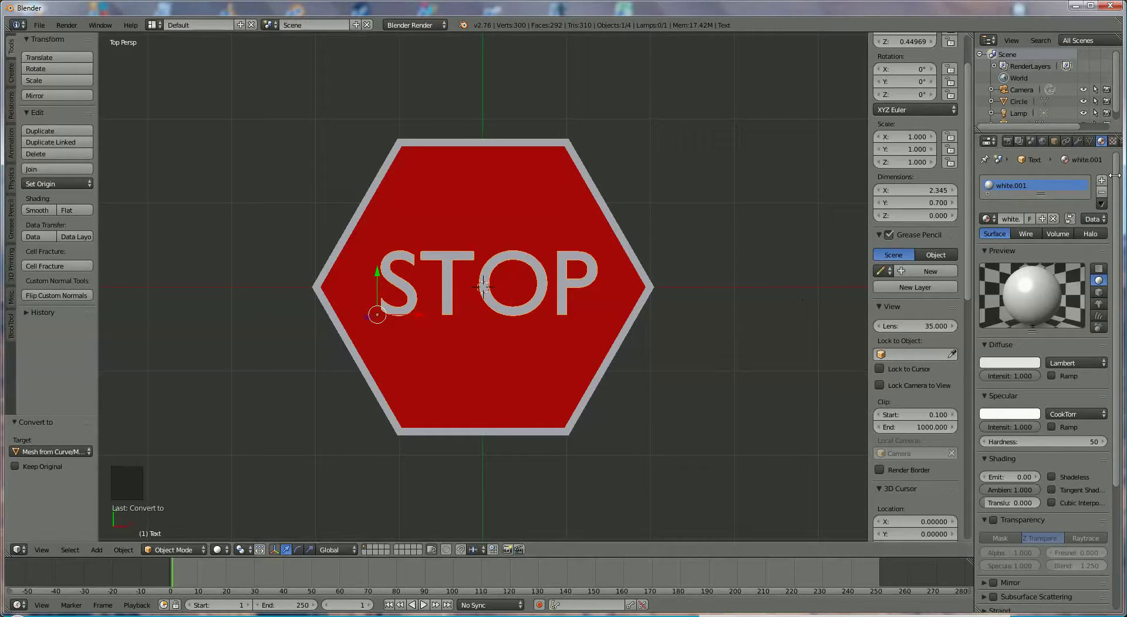
# Add a Shrinkwrap modifier to the lettering targeting Circle with offset 0.01.
pyautogui.click(1079, 142)
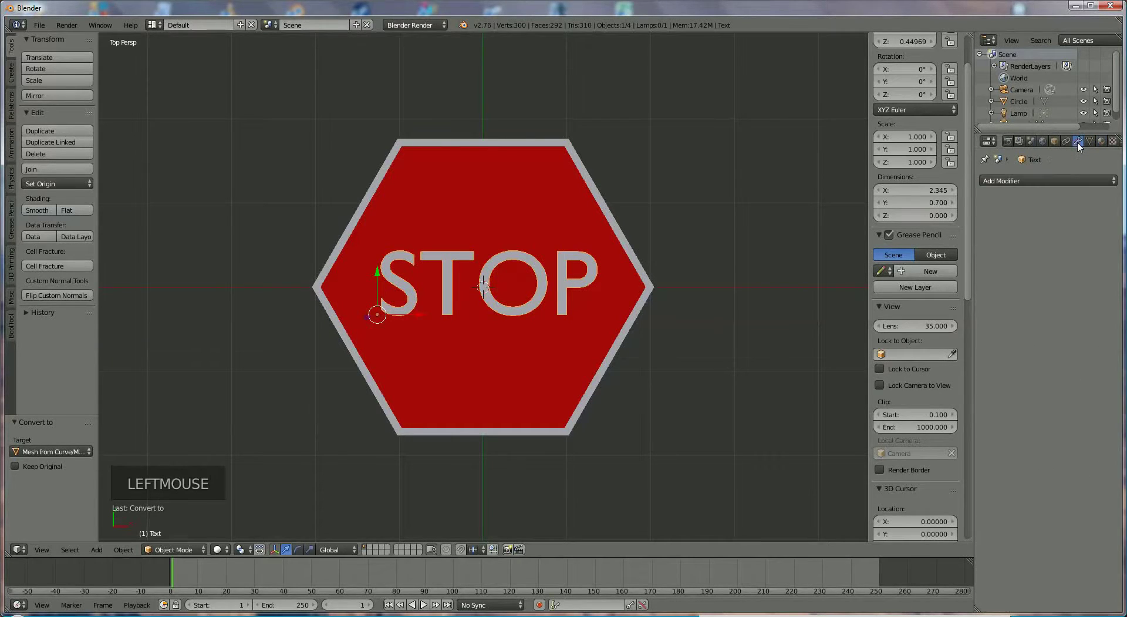
pyautogui.click(1077, 178)
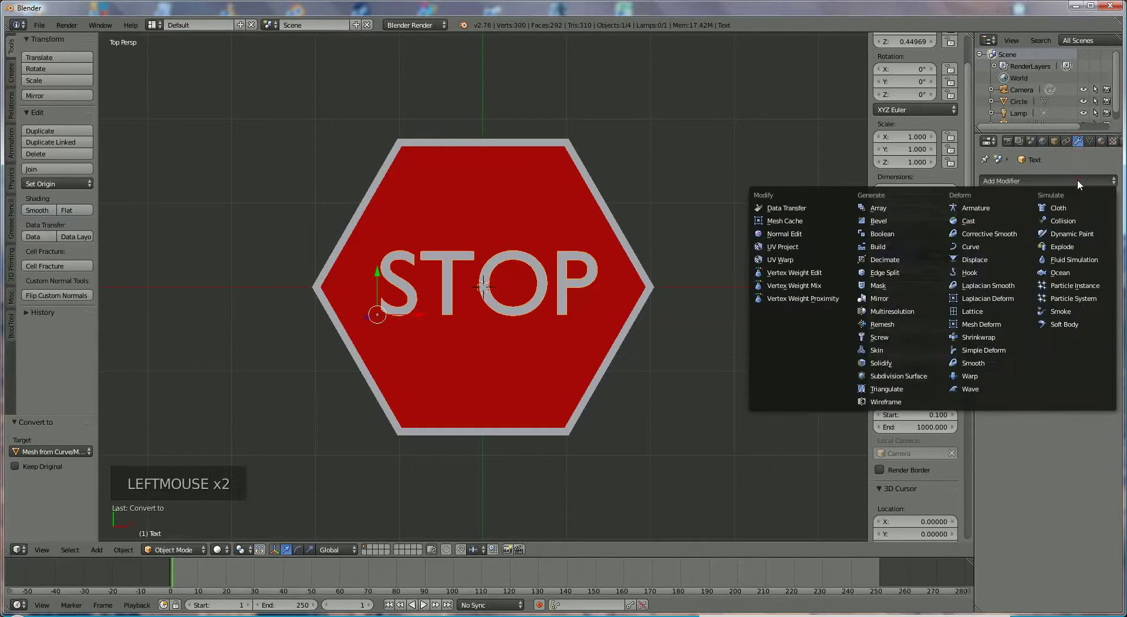
pyautogui.click(980, 340)
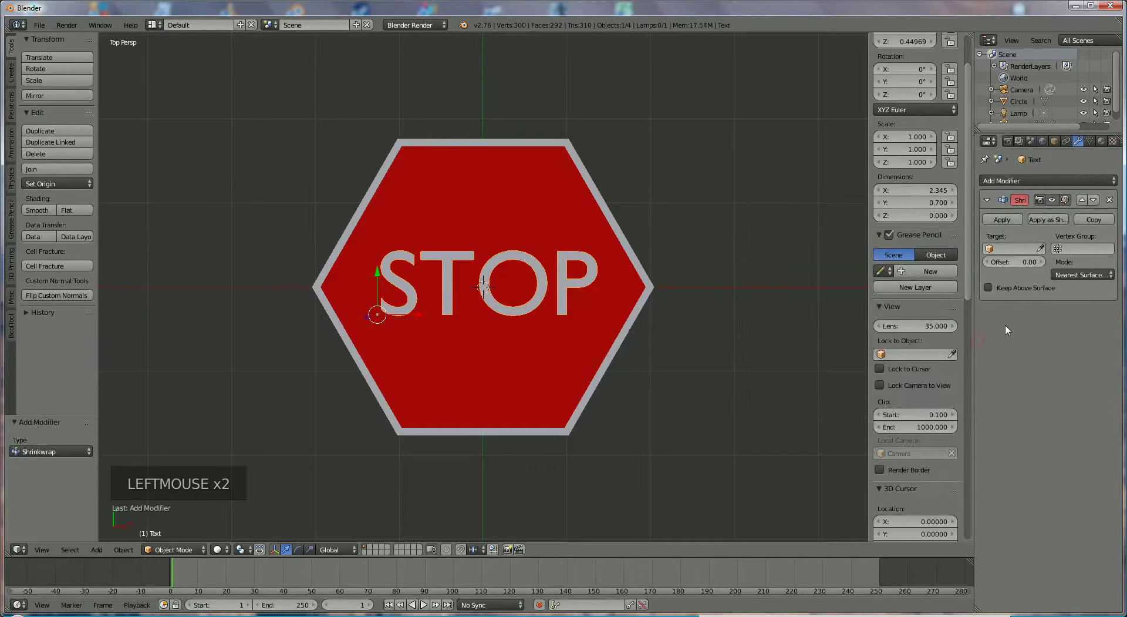
pyautogui.click(1003, 249)
pyautogui.click(996, 265)
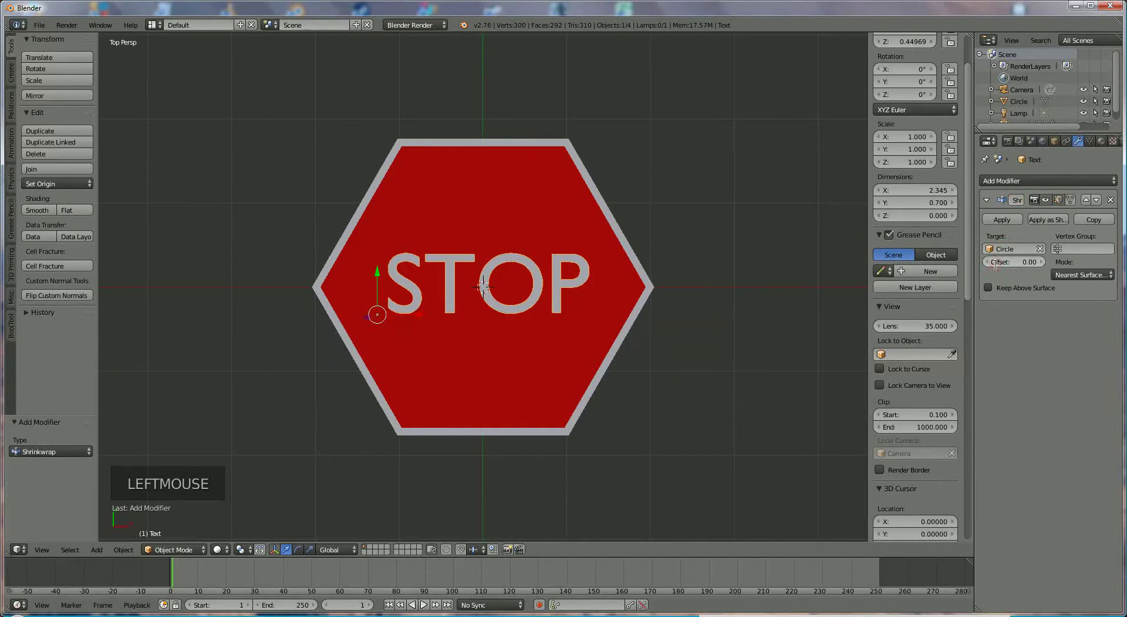
pyautogui.click(1044, 262)
# Lower the lettering on Z and apply the Shrinkwrap modifier.
pyautogui.moveTo(720, 284); pyautogui.dragTo(671, 158, button='middle')
pyautogui.moveTo(376, 204); pyautogui.dragTo(382, 87)
pyautogui.moveTo(679, 205); pyautogui.dragTo(690, 321, button='middle')
pyautogui.click(1002, 219)
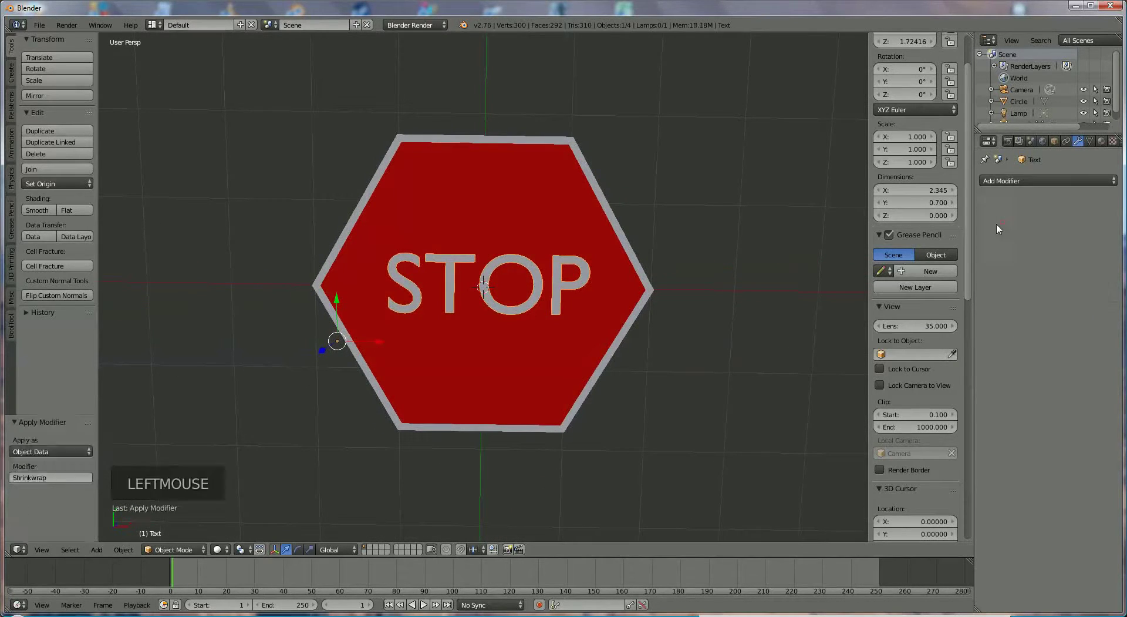
# Join the STOP lettering and hexagon into one Circle object and shift it right along X.
pyautogui.keyDown('shift'); pyautogui.rightClick(615, 311); pyautogui.keyUp('shift')
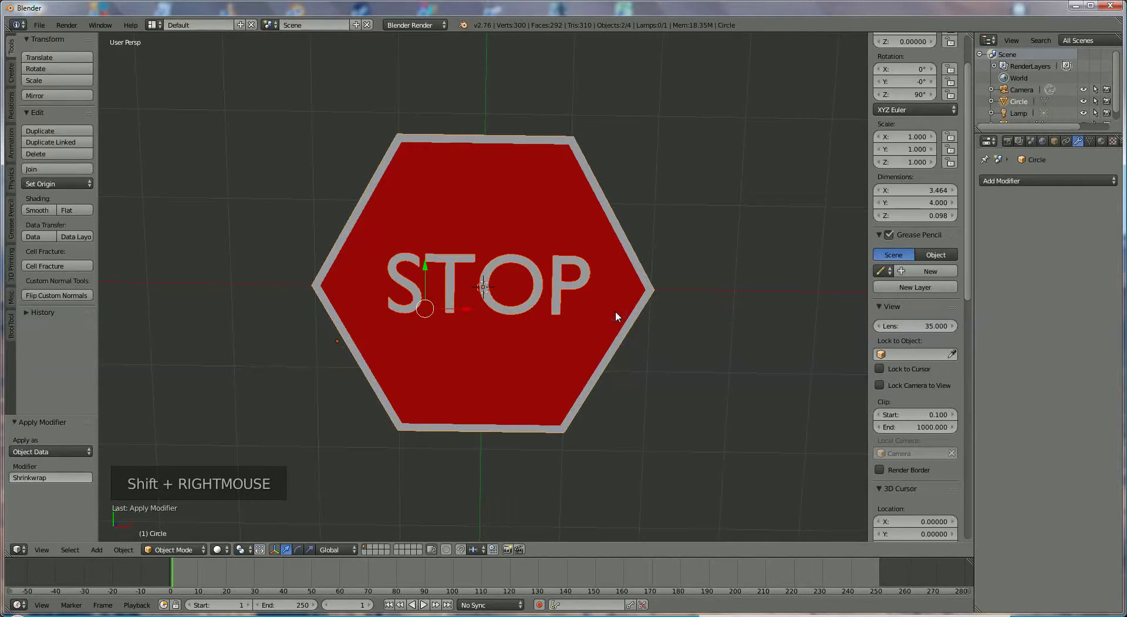
pyautogui.hotkey('ctrl', 'j')
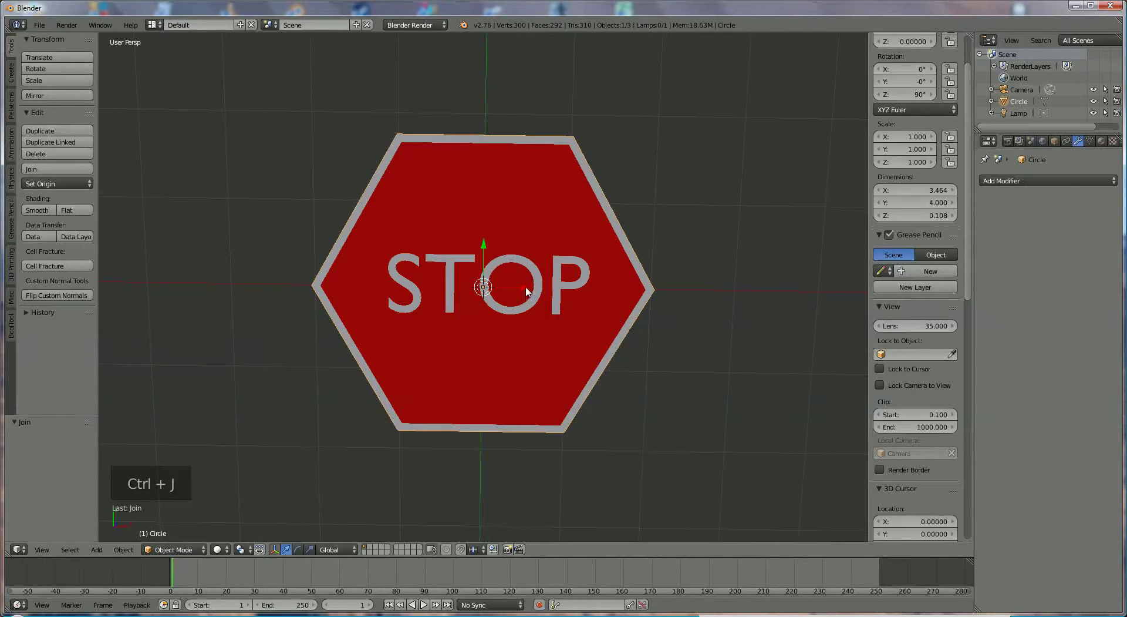
pyautogui.moveTo(527, 291); pyautogui.dragTo(794, 285)
pyautogui.scroll(-3, 749, 313)
pyautogui.moveTo(700, 287); pyautogui.dragTo(778, 295)
pyautogui.click(750, 295)
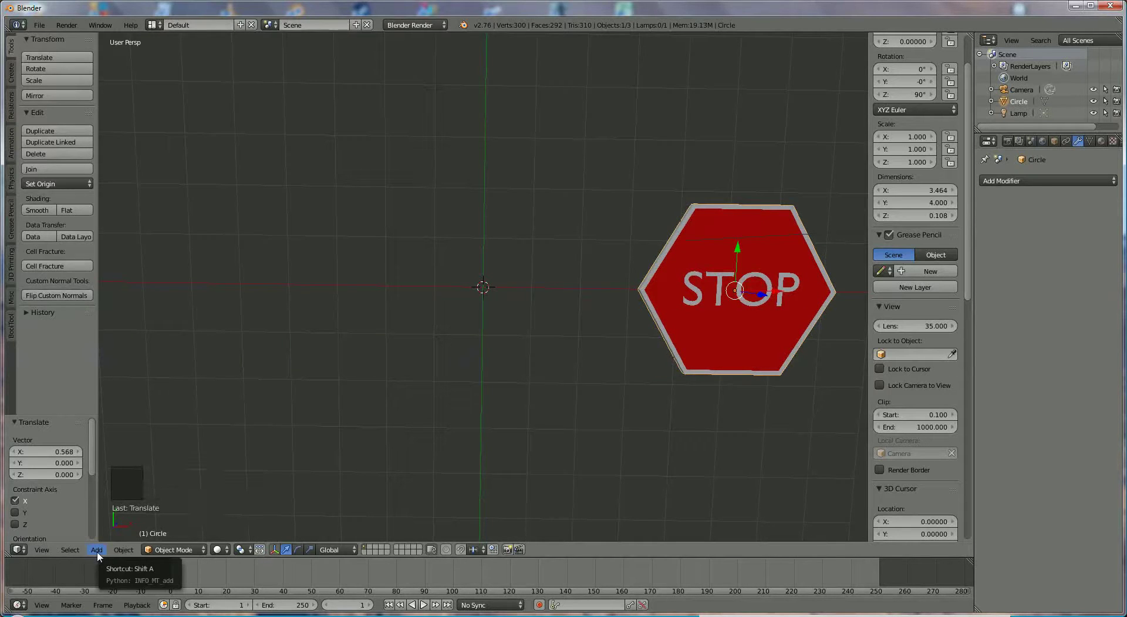
# Add a circle mesh with 3 vertices to form a triangle, rotated 180 degrees.
pyautogui.click(97, 550)
pyautogui.moveTo(112, 537)
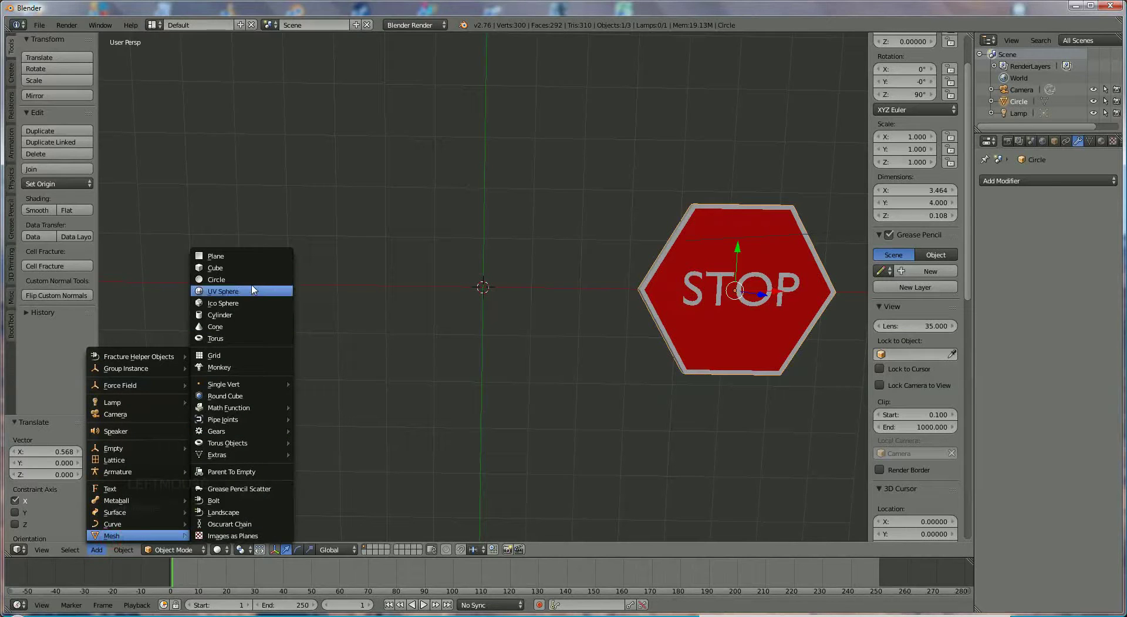
pyautogui.click(235, 279)
pyautogui.click(79, 451)
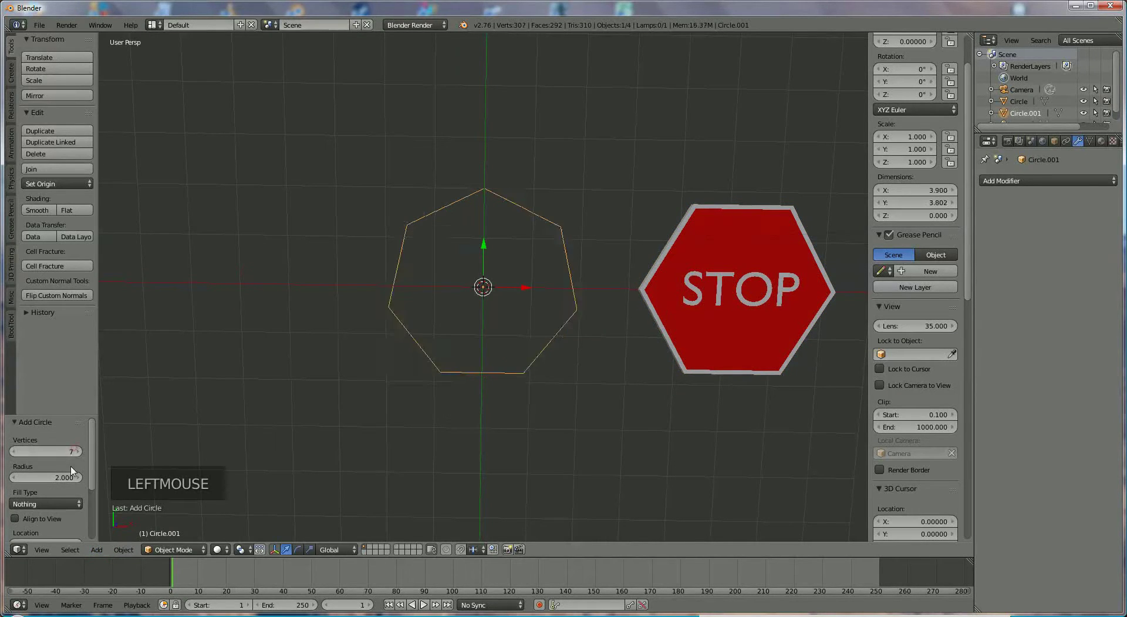
pyautogui.doubleClick(68, 450)
pyautogui.write('3')
pyautogui.press('Return')
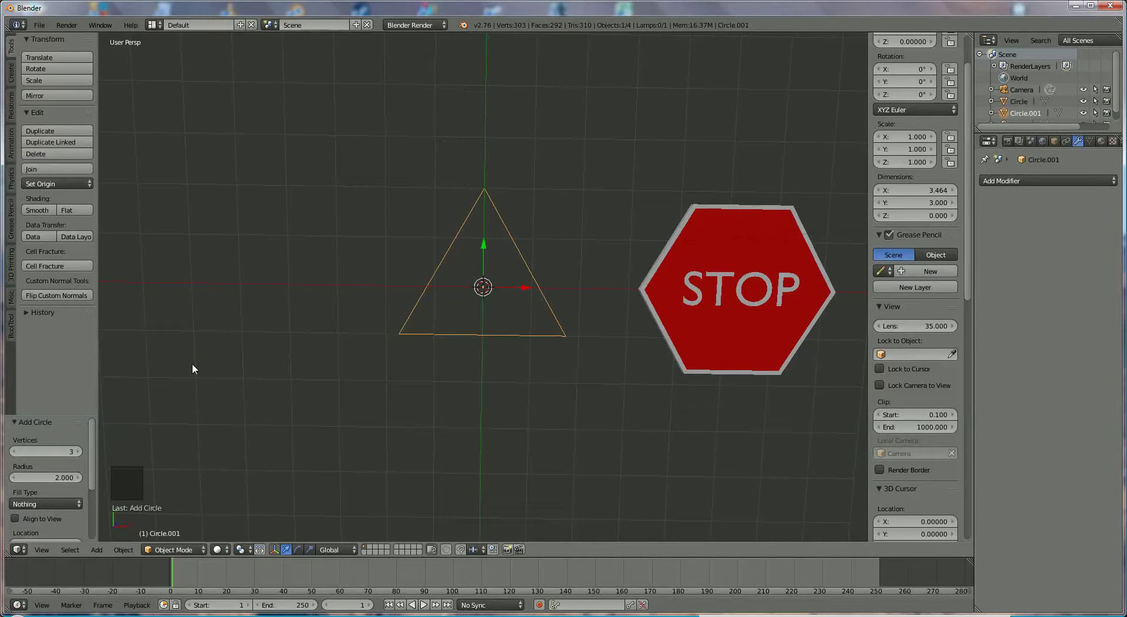
pyautogui.write('r180')
pyautogui.press('Return')
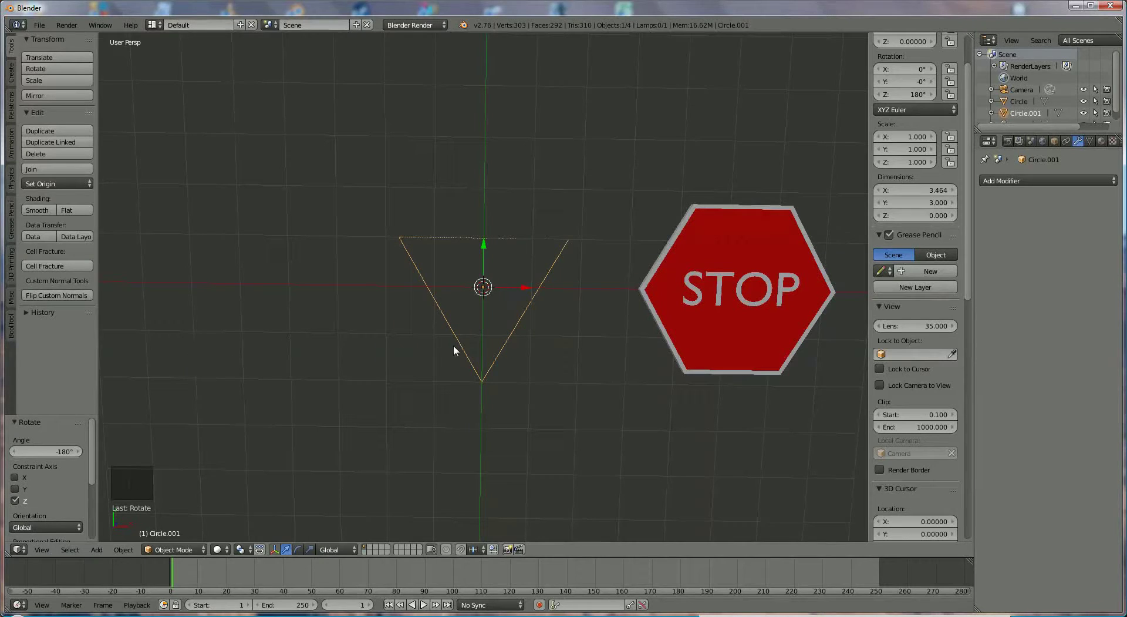
# Scale the triangle to about 1.128 and nudge it along Y beside the STOP sign.
pyautogui.press('s')
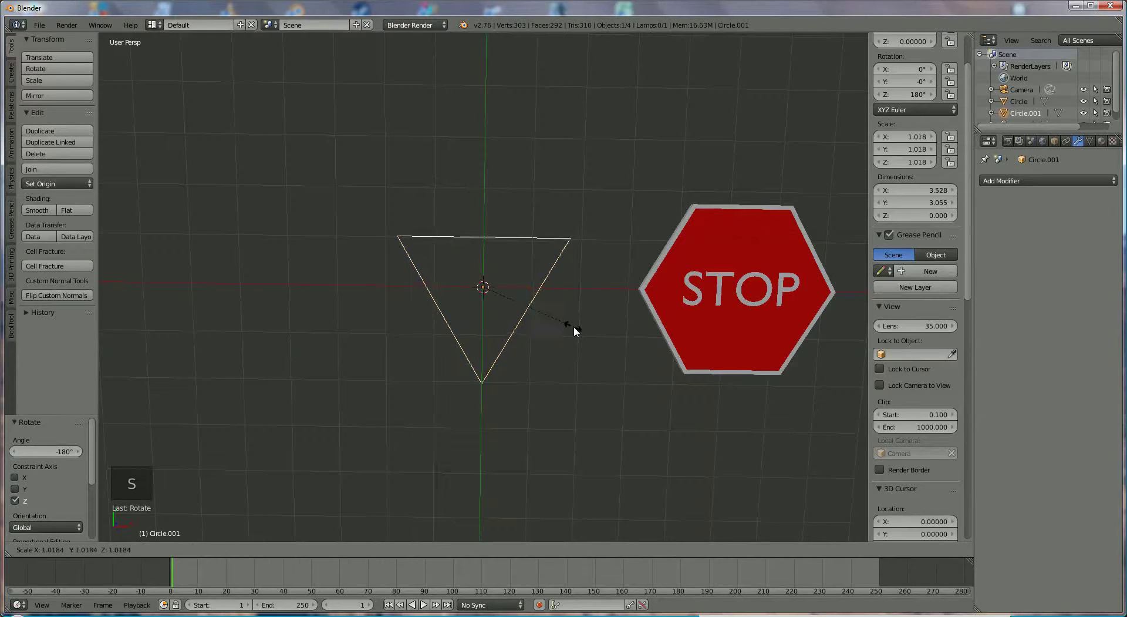
pyautogui.click(580, 330)
pyautogui.moveTo(484, 243); pyautogui.dragTo(479, 217)
pyautogui.press('s')
pyautogui.press('s')
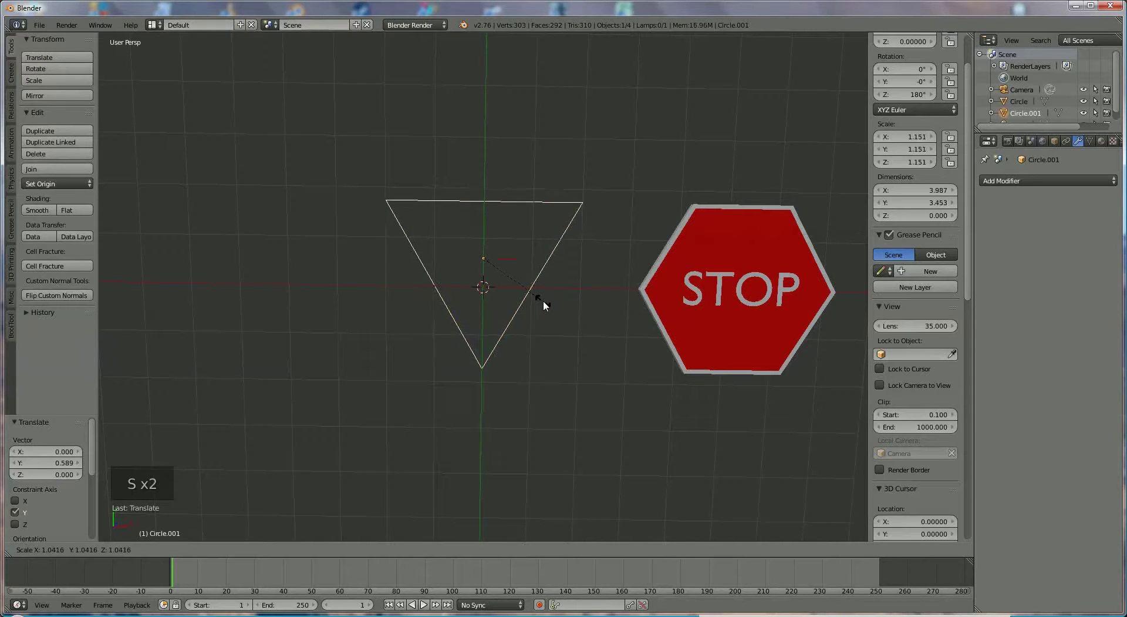
pyautogui.click(545, 301)
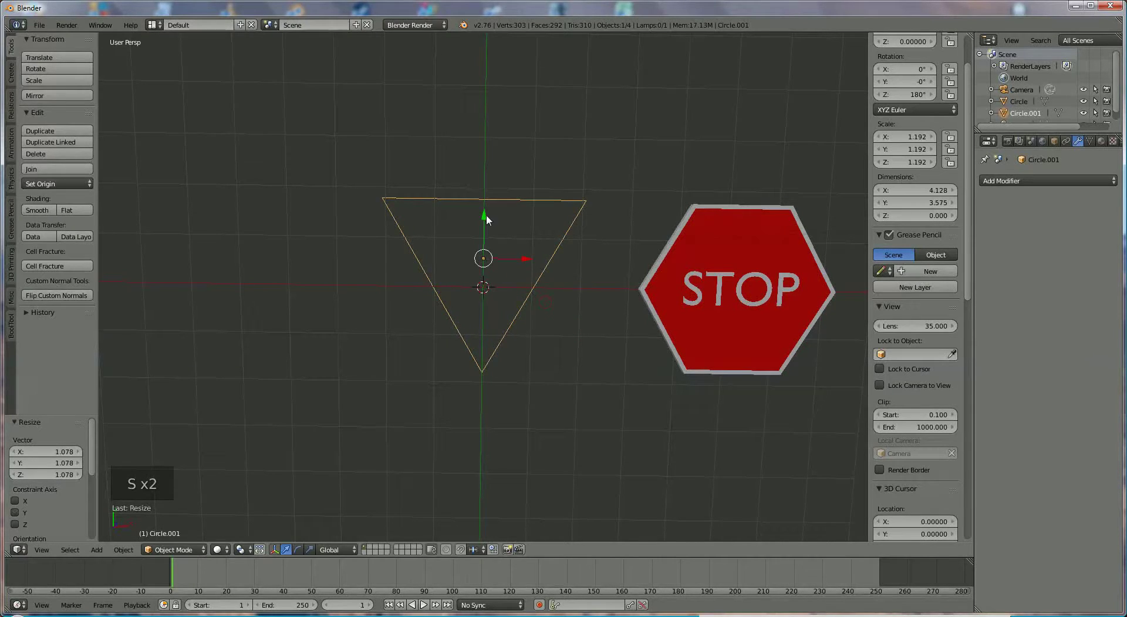
pyautogui.moveTo(486, 216); pyautogui.dragTo(488, 218)
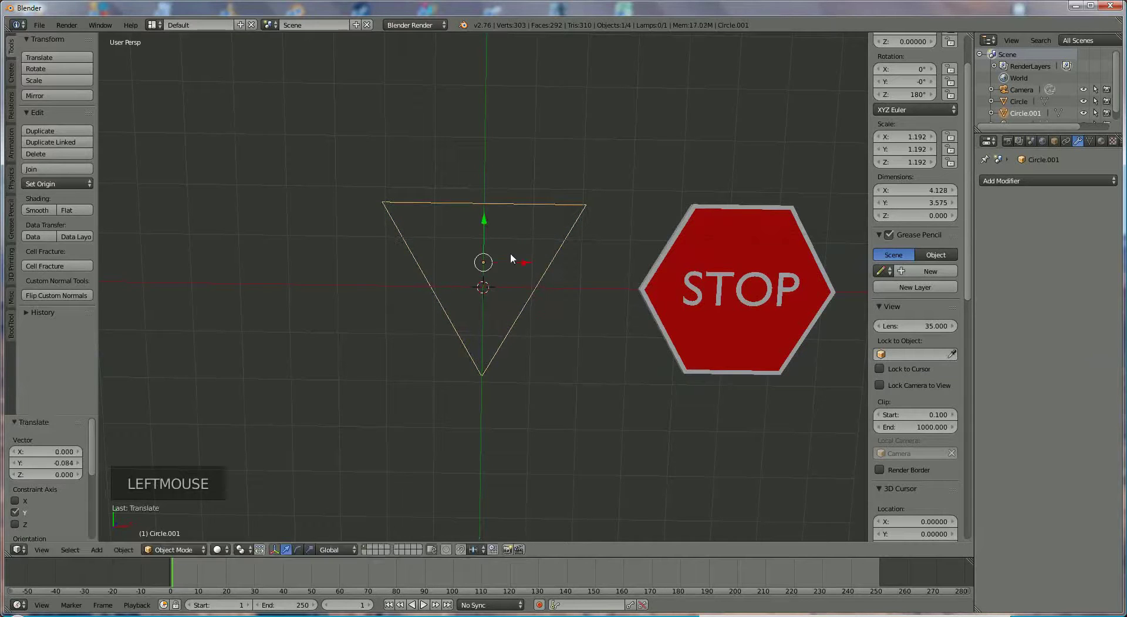
pyautogui.press('s')
pyautogui.press('s')
pyautogui.middleClick(564, 301)
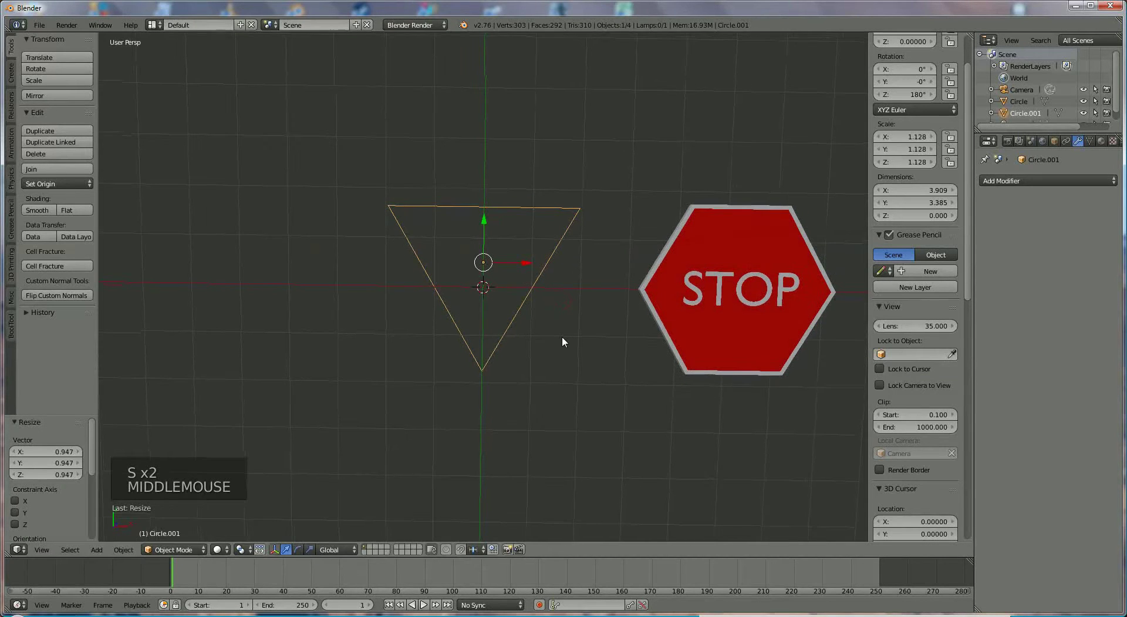
# In Edit Mode, fill the triangle with a face and extrude it 0.089 thick.
pyautogui.click(175, 549)
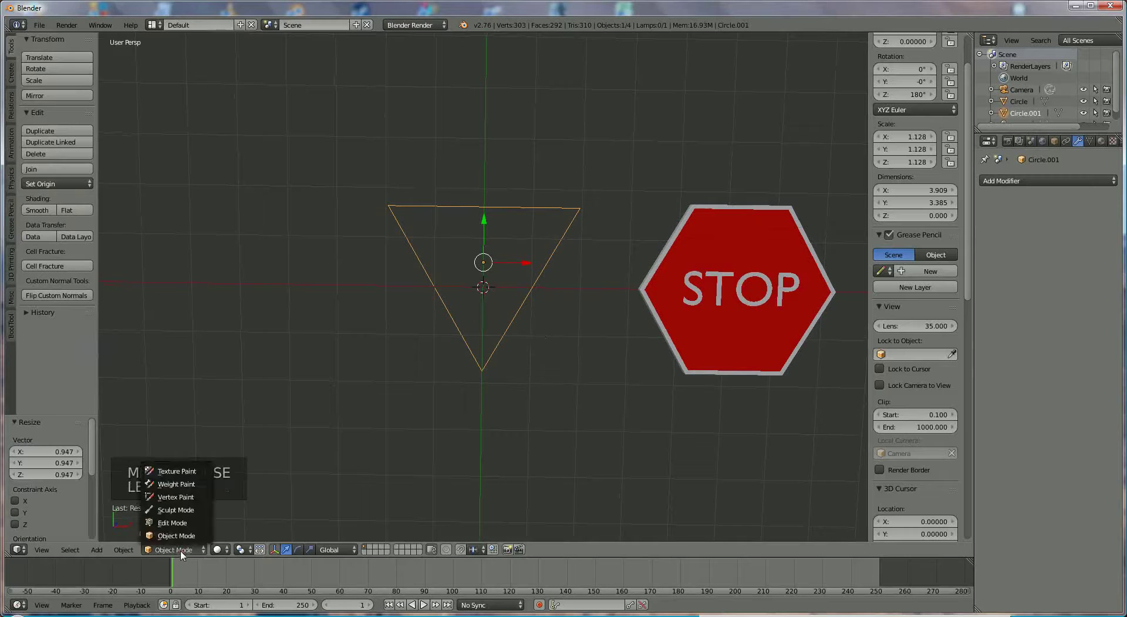
pyautogui.click(175, 522)
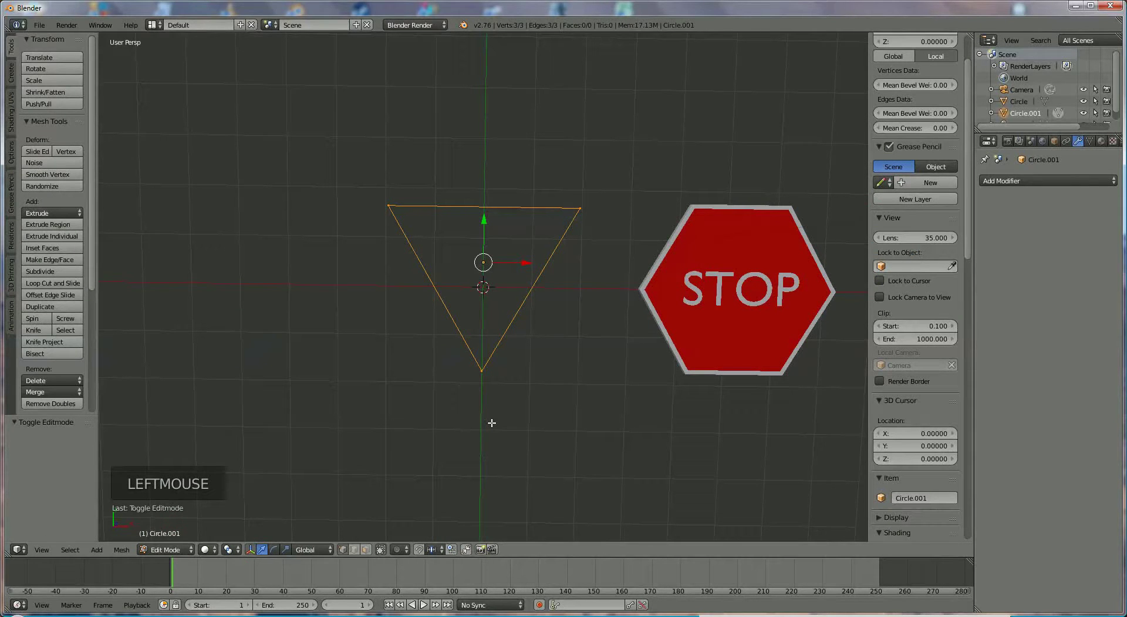
pyautogui.press('f')
pyautogui.press('f')
pyautogui.moveTo(506, 415); pyautogui.dragTo(491, 339, button='middle')
pyautogui.scroll(3, 495, 341)
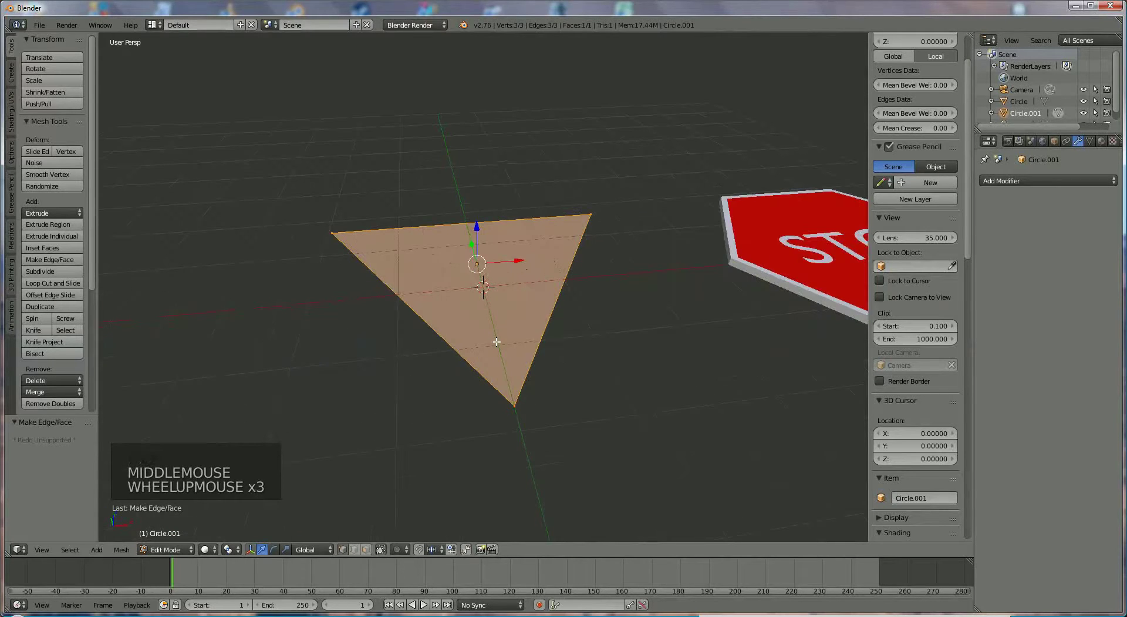
pyautogui.press('e')
pyautogui.press('e')
pyautogui.press('e')
pyautogui.press('e')
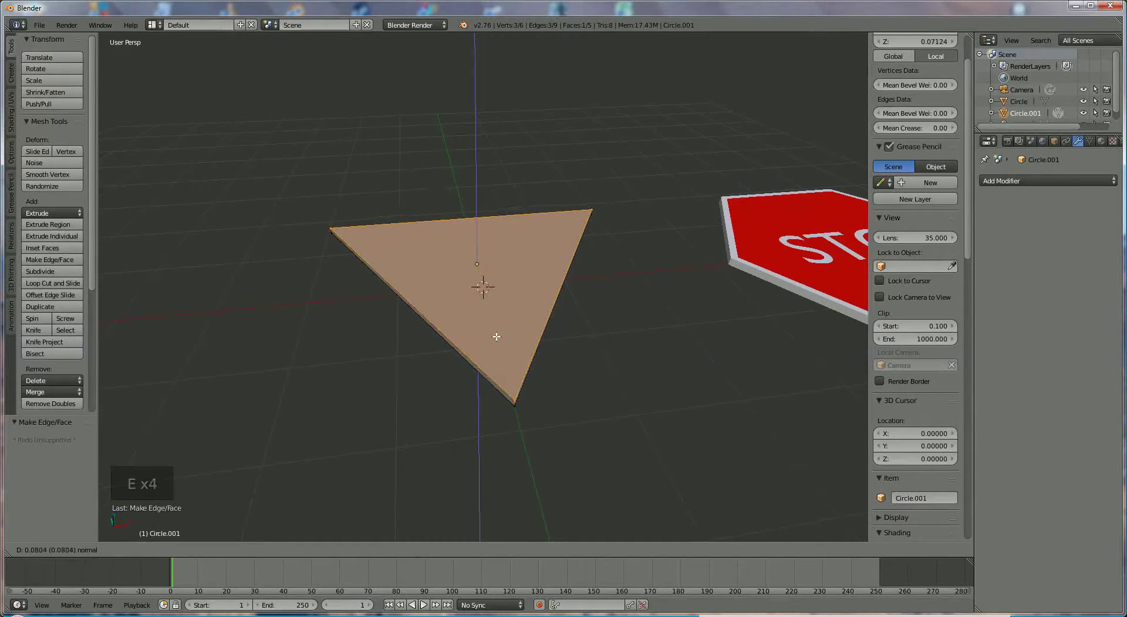
pyautogui.click(497, 336)
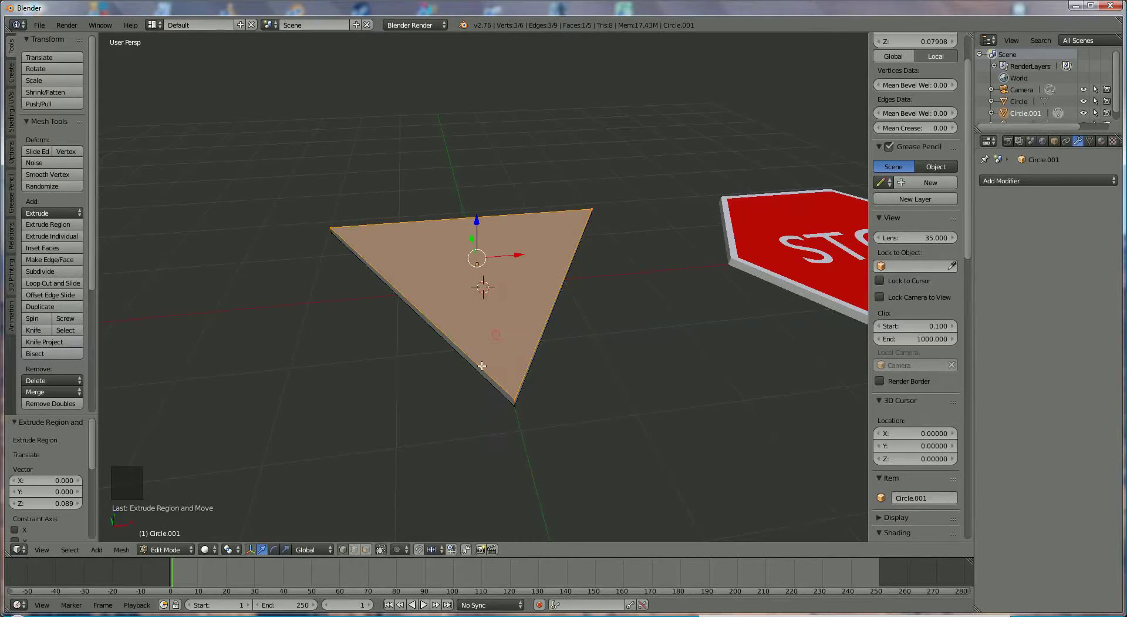
# Extrude the front face in place and scale it to 0.677, leaving a border rim.
pyautogui.moveTo(453, 369); pyautogui.dragTo(448, 430, button='middle')
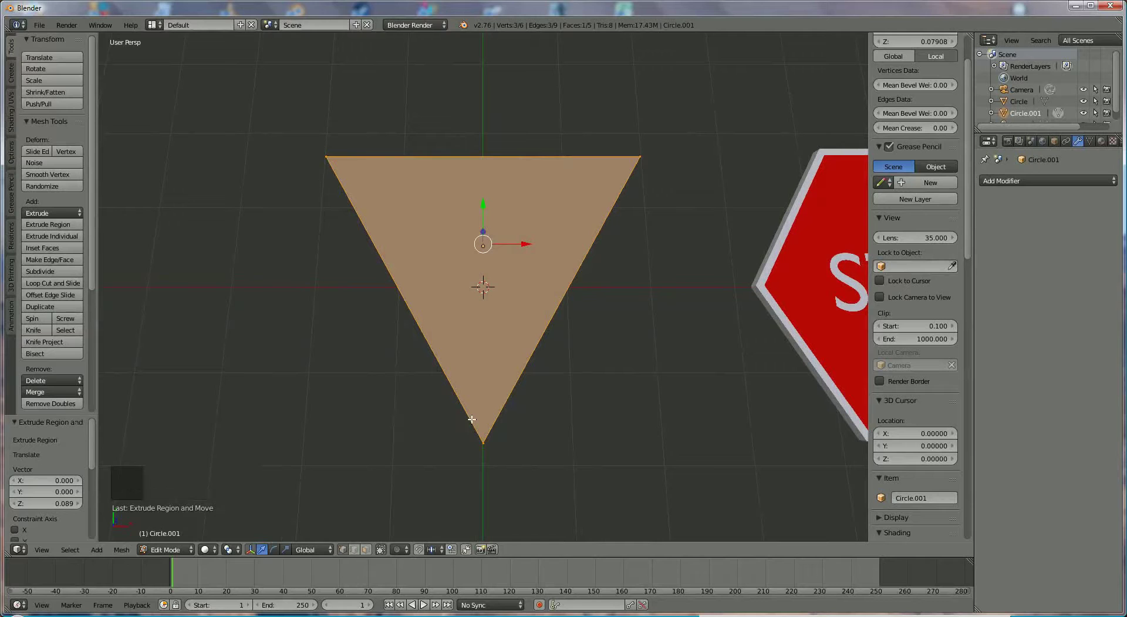
pyautogui.press('e')
pyautogui.press('s')
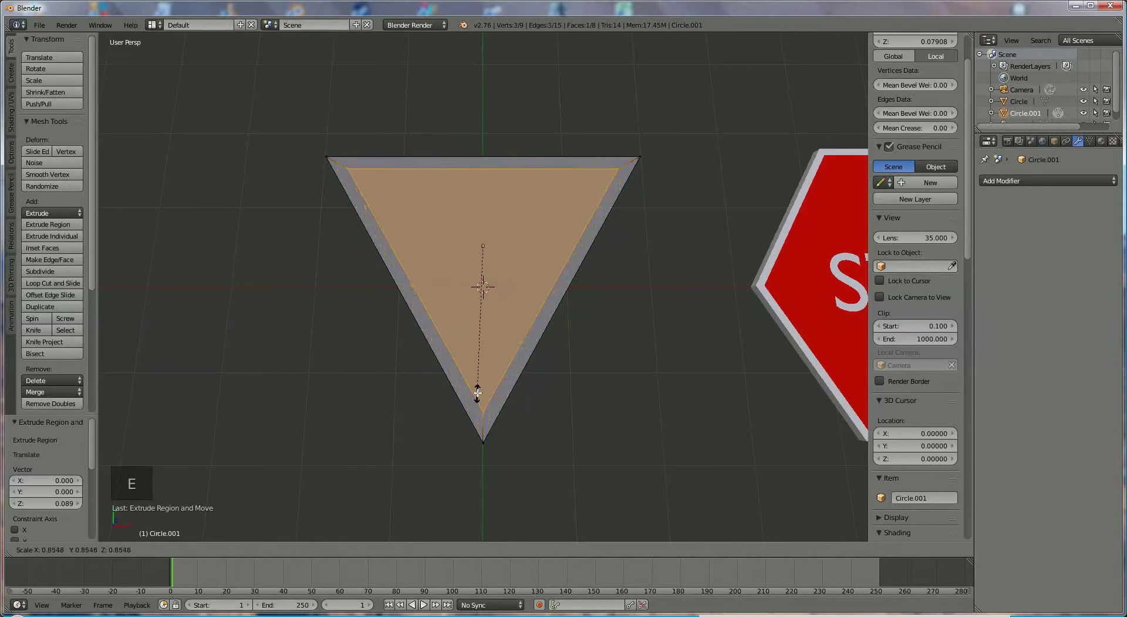
pyautogui.click(483, 363)
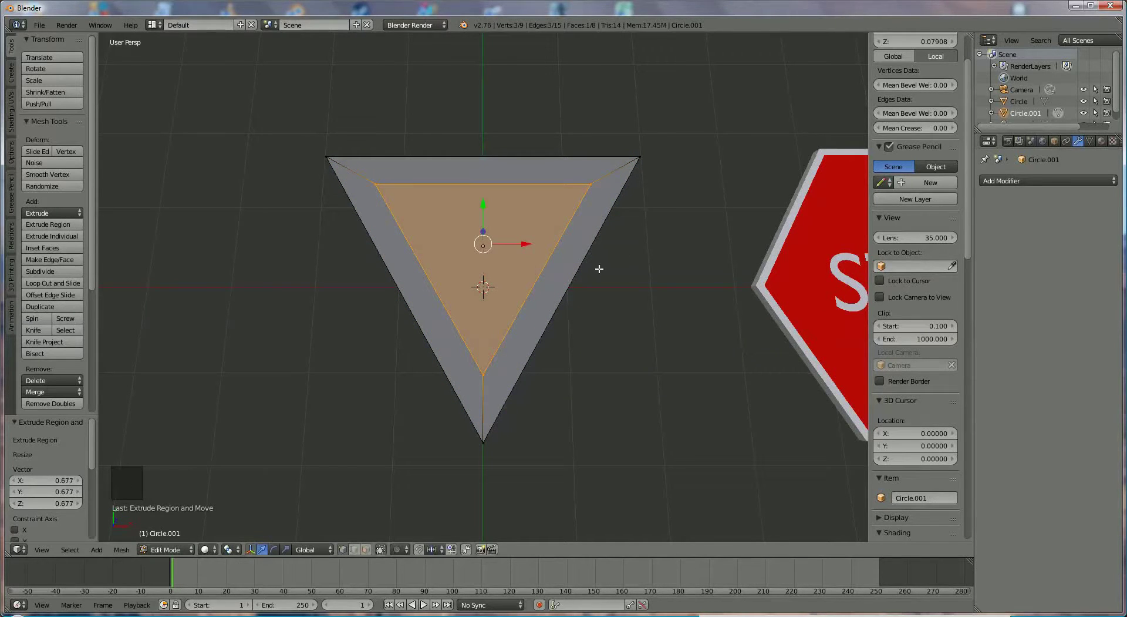
# Add a material slot with a new 'white' material at diffuse and specular intensity 1.000.
pyautogui.click(1101, 141)
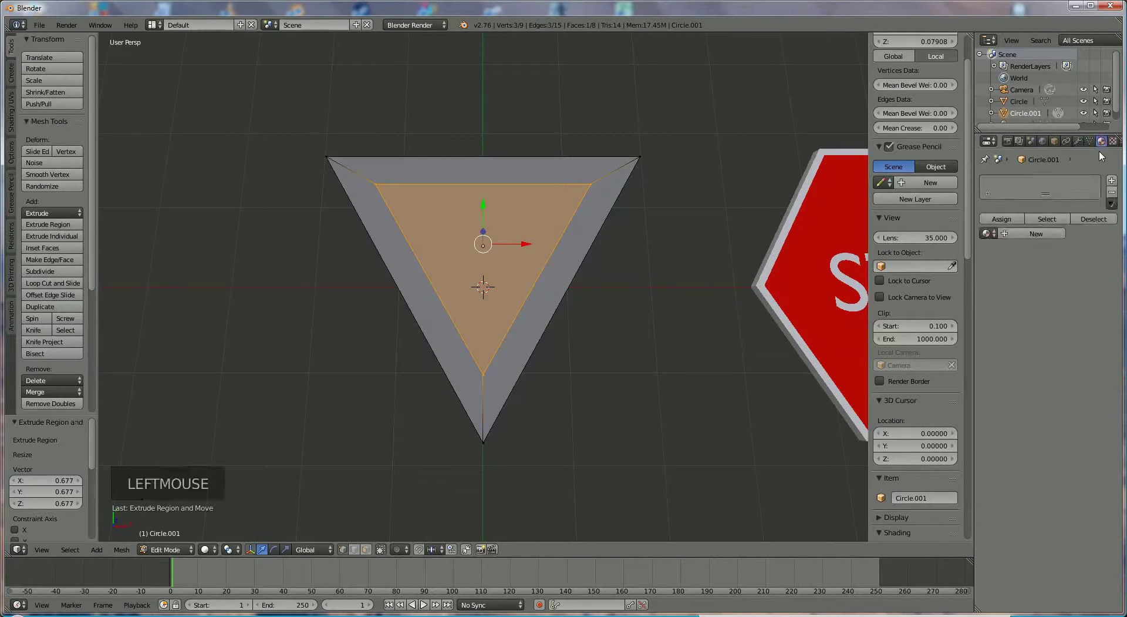
pyautogui.click(1111, 180)
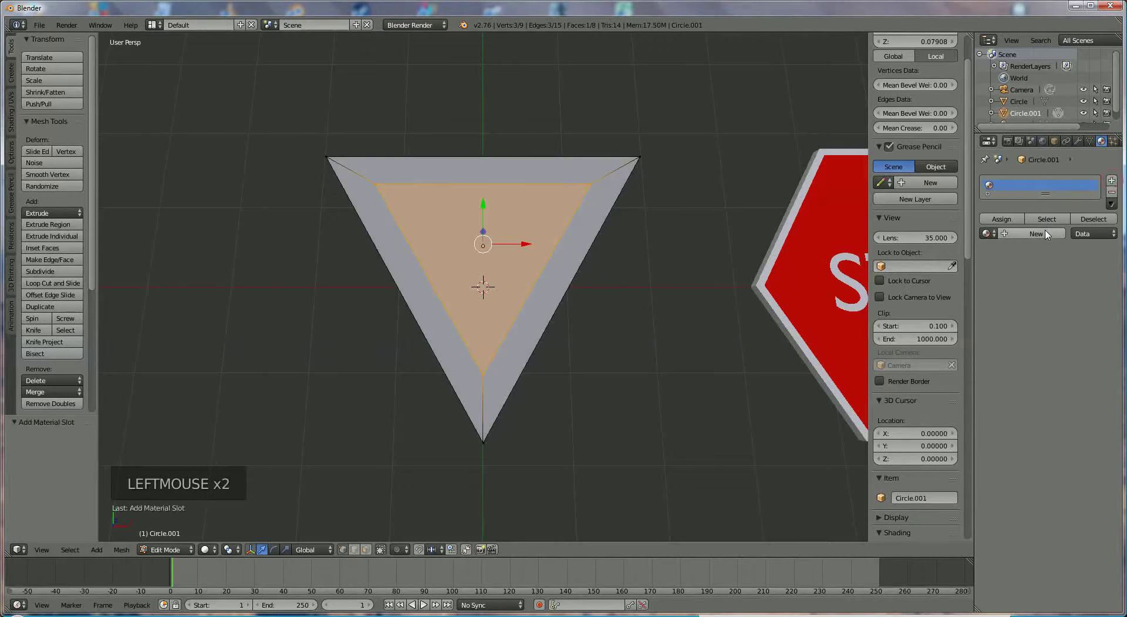
pyautogui.click(1046, 234)
pyautogui.click(1009, 234)
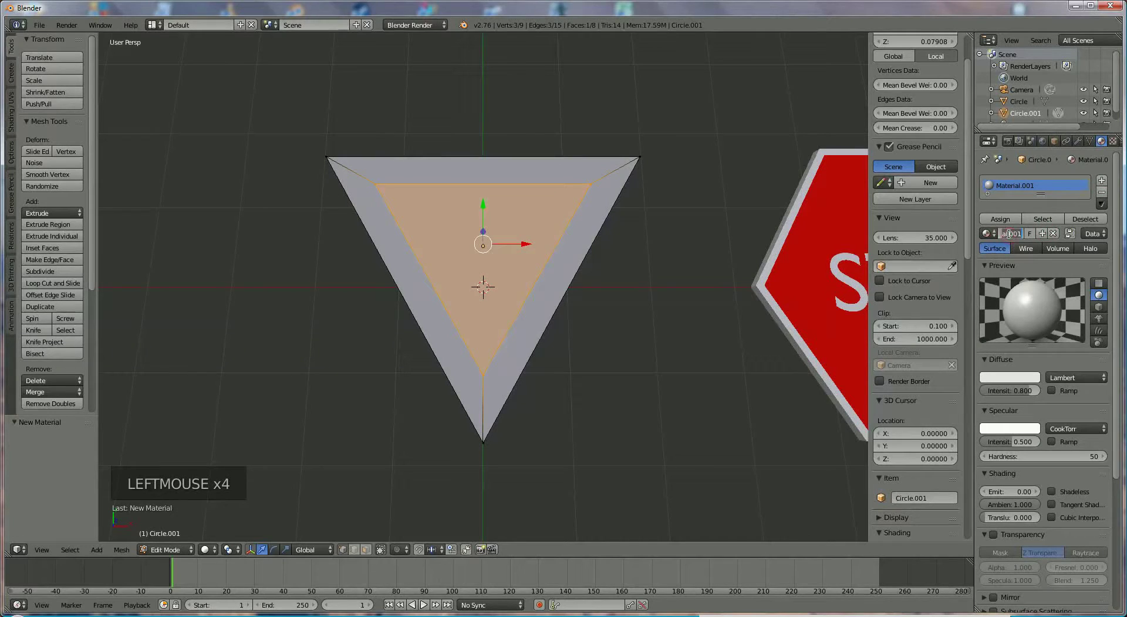
pyautogui.write('white')
pyautogui.press('Return')
pyautogui.moveTo(1031, 391); pyautogui.dragTo(1071, 396)
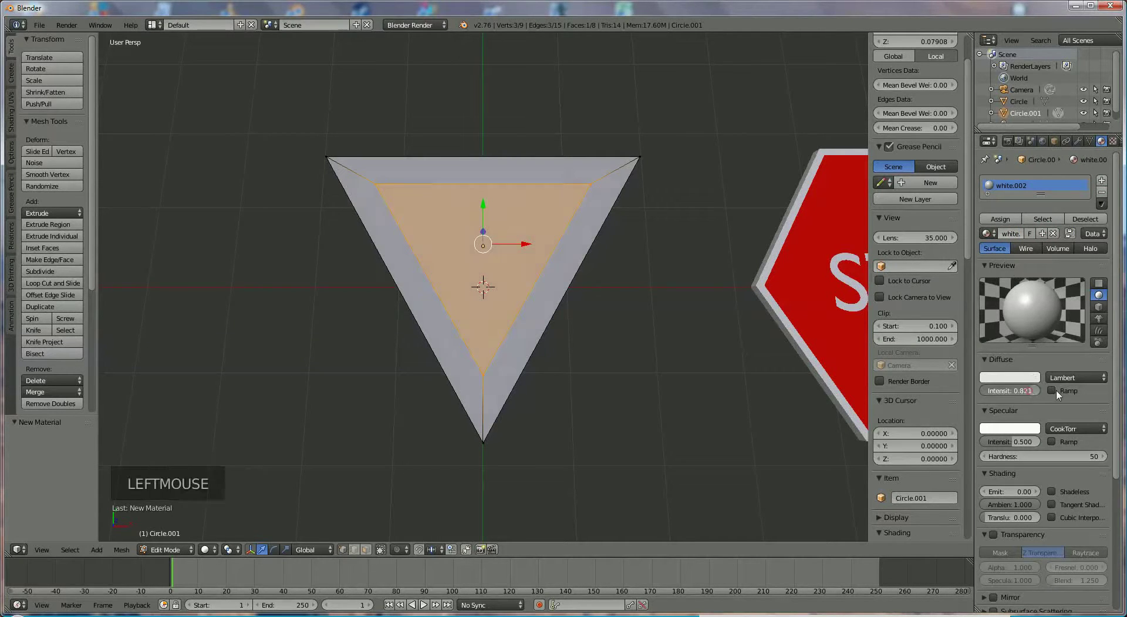
pyautogui.moveTo(1016, 442); pyautogui.dragTo(1039, 442)
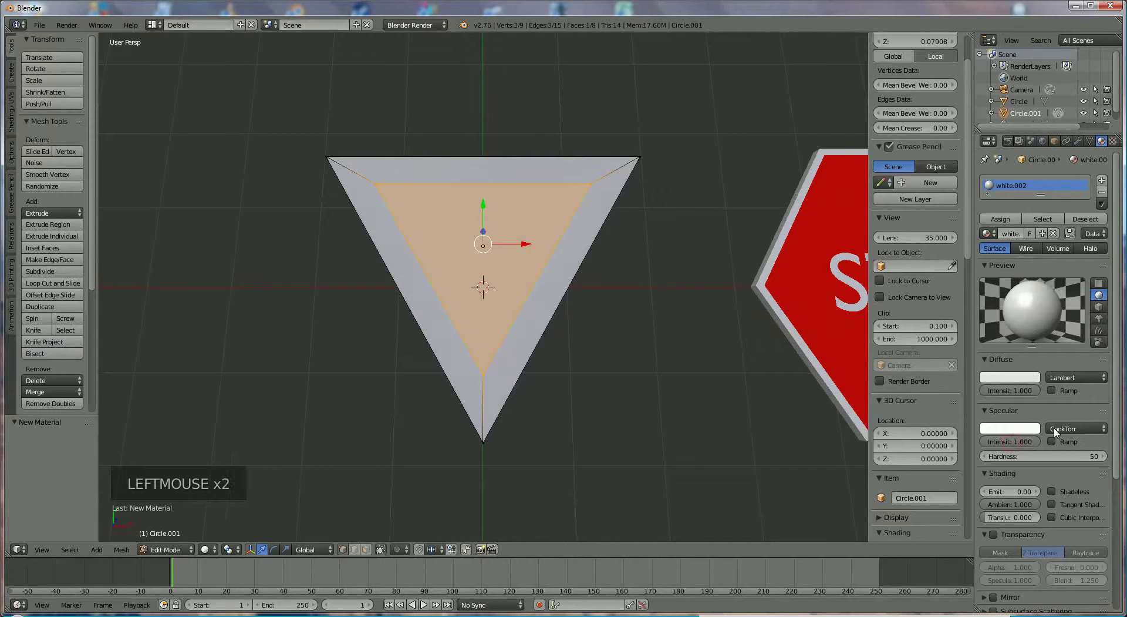
pyautogui.click(1000, 218)
# Add a 'red' material with red diffuse and specular, specular intensity 1.000, assigned to the inner face.
pyautogui.click(1101, 180)
pyautogui.click(1033, 260)
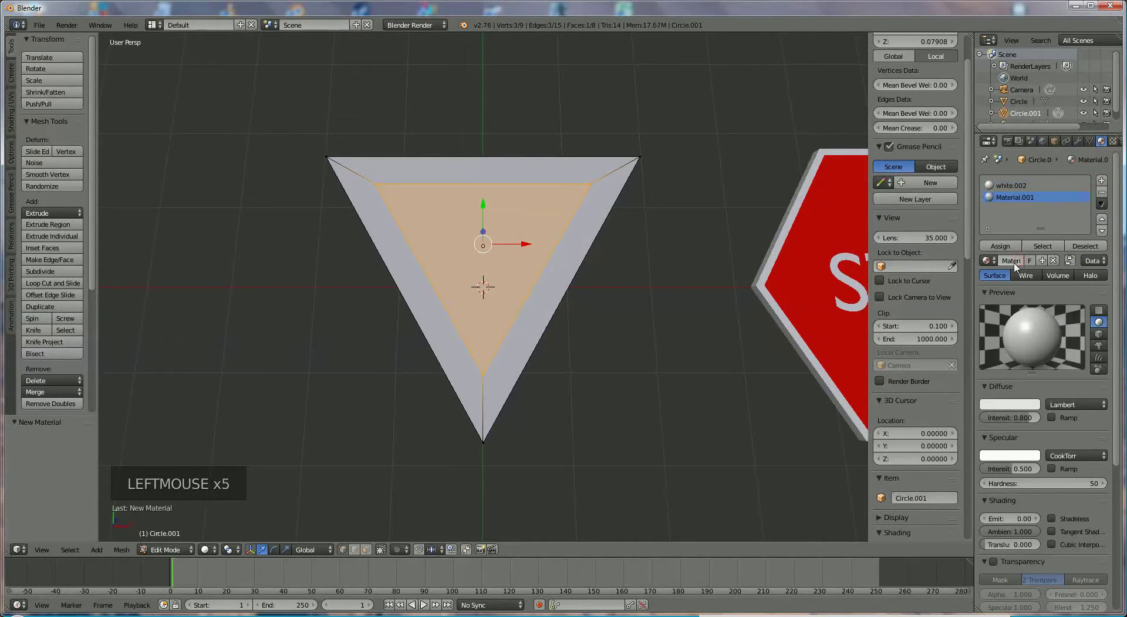
pyautogui.click(1015, 261)
pyautogui.write('red')
pyautogui.press('Return')
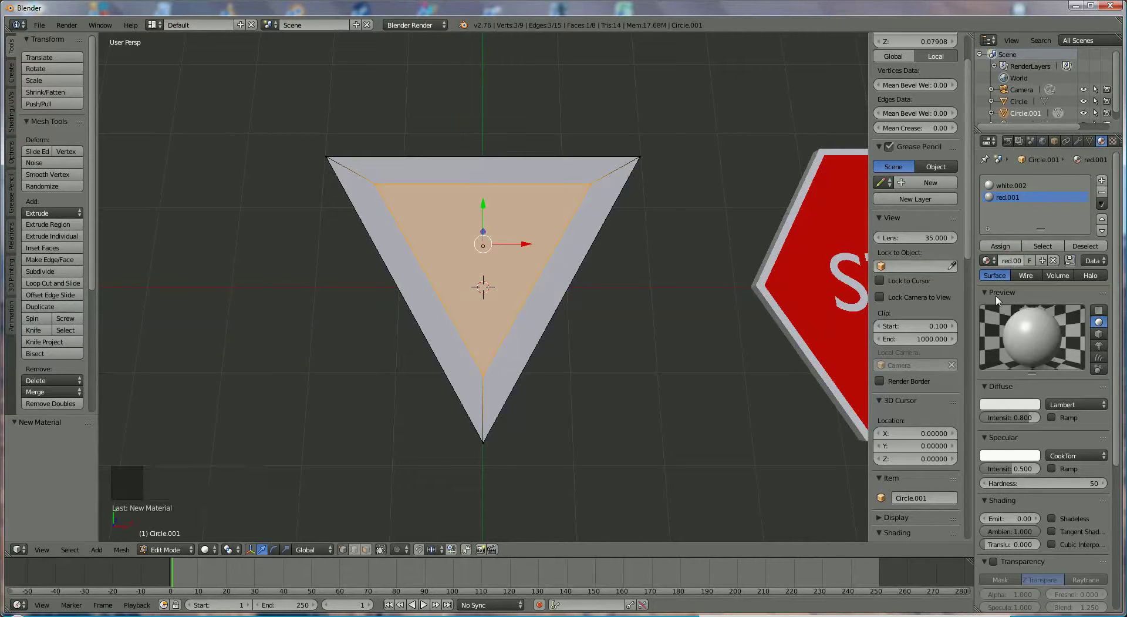
pyautogui.click(1009, 405)
pyautogui.click(984, 333)
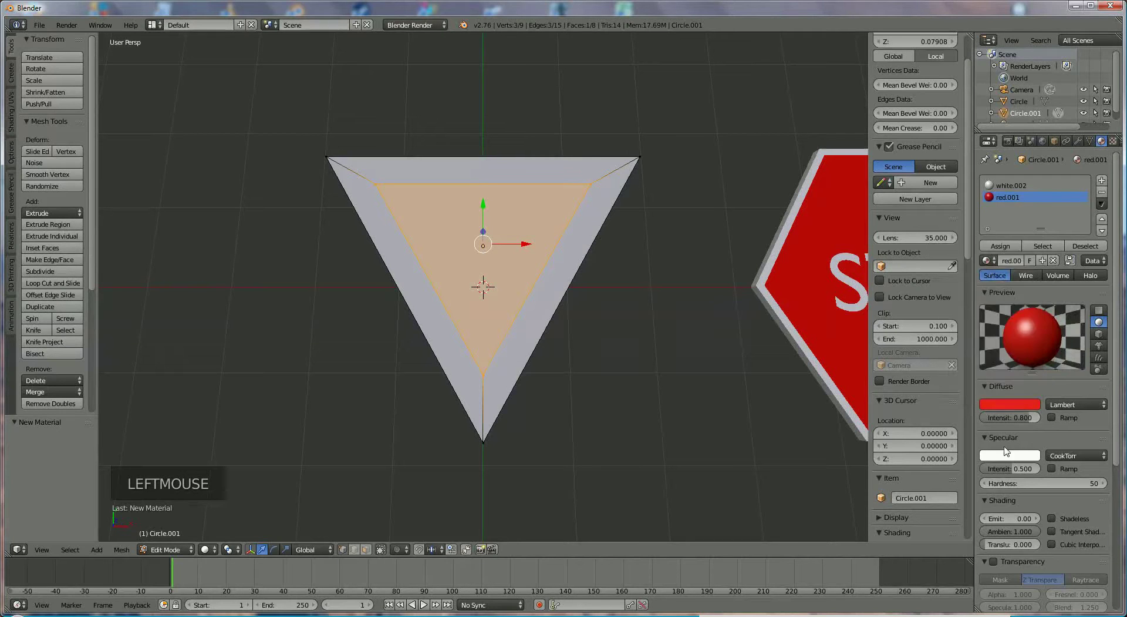
pyautogui.click(1008, 458)
pyautogui.moveTo(990, 383); pyautogui.dragTo(1024, 417)
pyautogui.moveTo(1014, 469); pyautogui.dragTo(1045, 470)
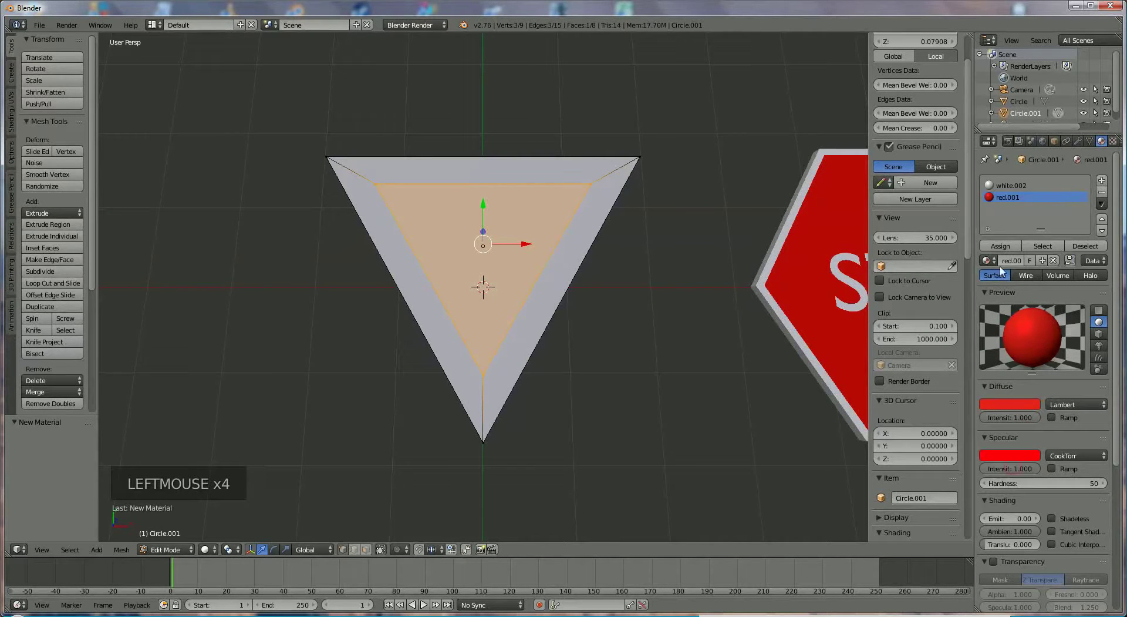
pyautogui.click(1001, 246)
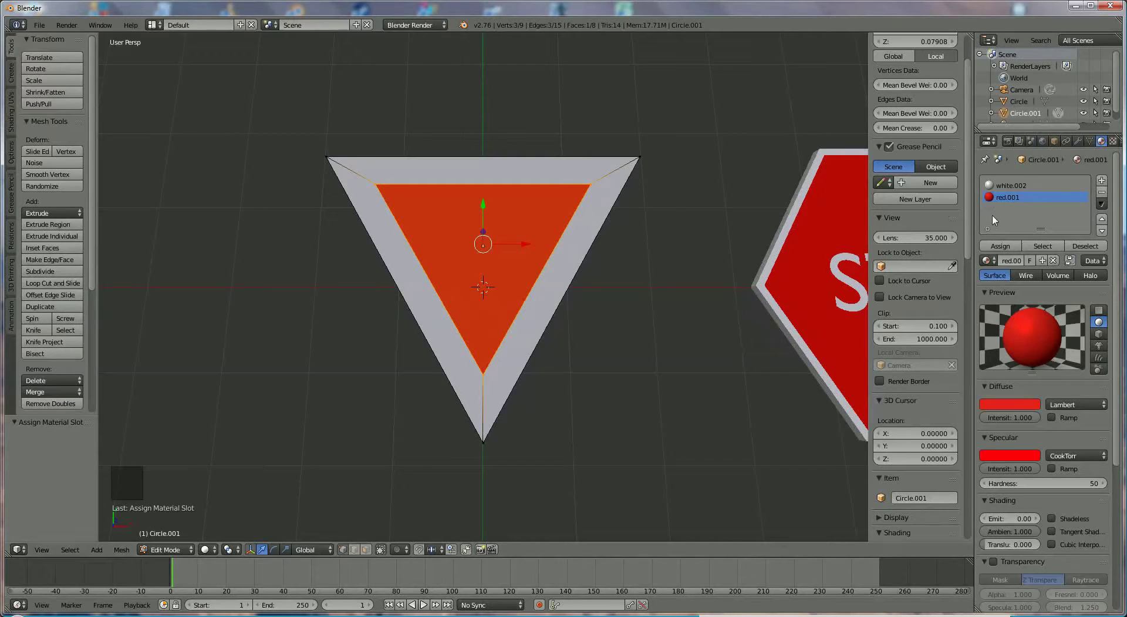
# Apply white.002 to the inner face, then select all and assign red.001 to the whole triangle.
pyautogui.click(1007, 186)
pyautogui.click(1001, 245)
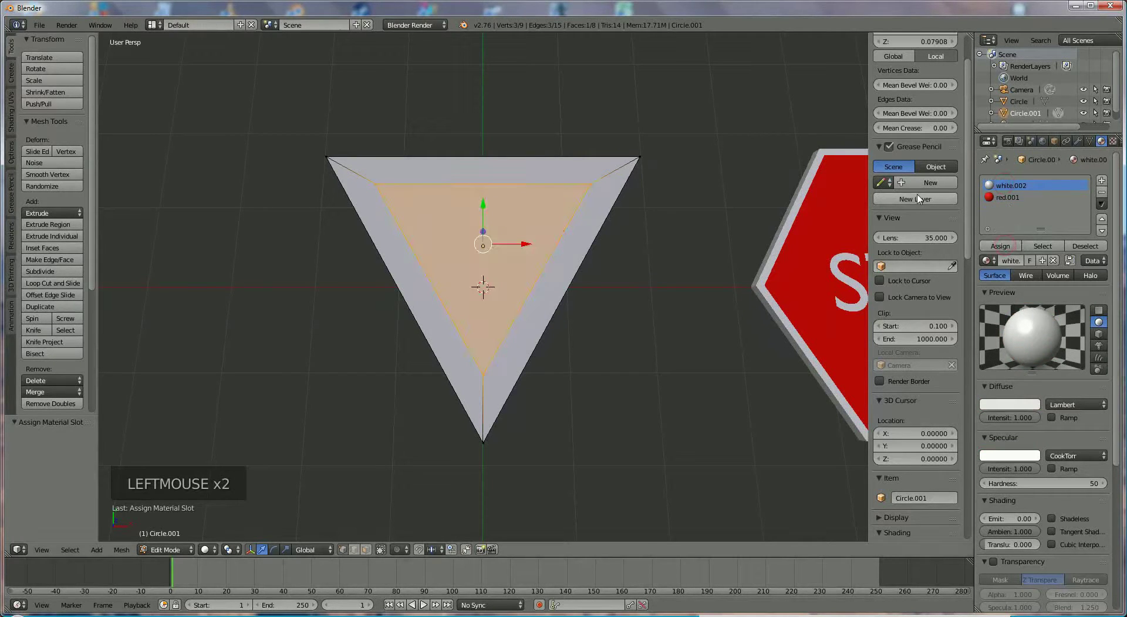
pyautogui.rightClick(639, 178)
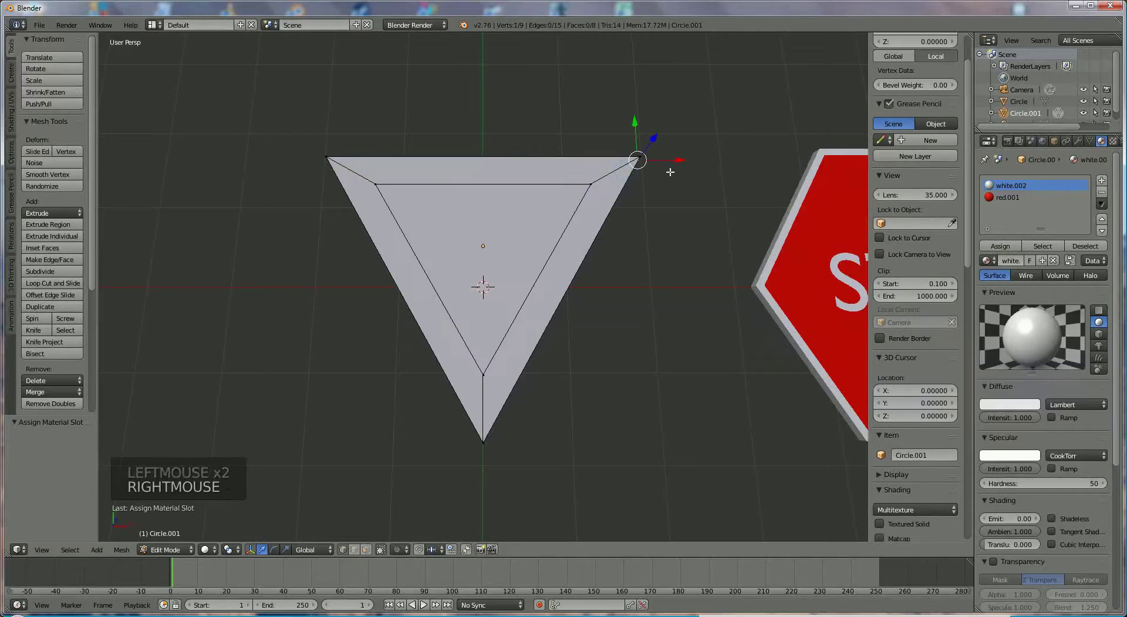
pyautogui.press('a')
pyautogui.press('a')
pyautogui.press('a')
pyautogui.click(1010, 198)
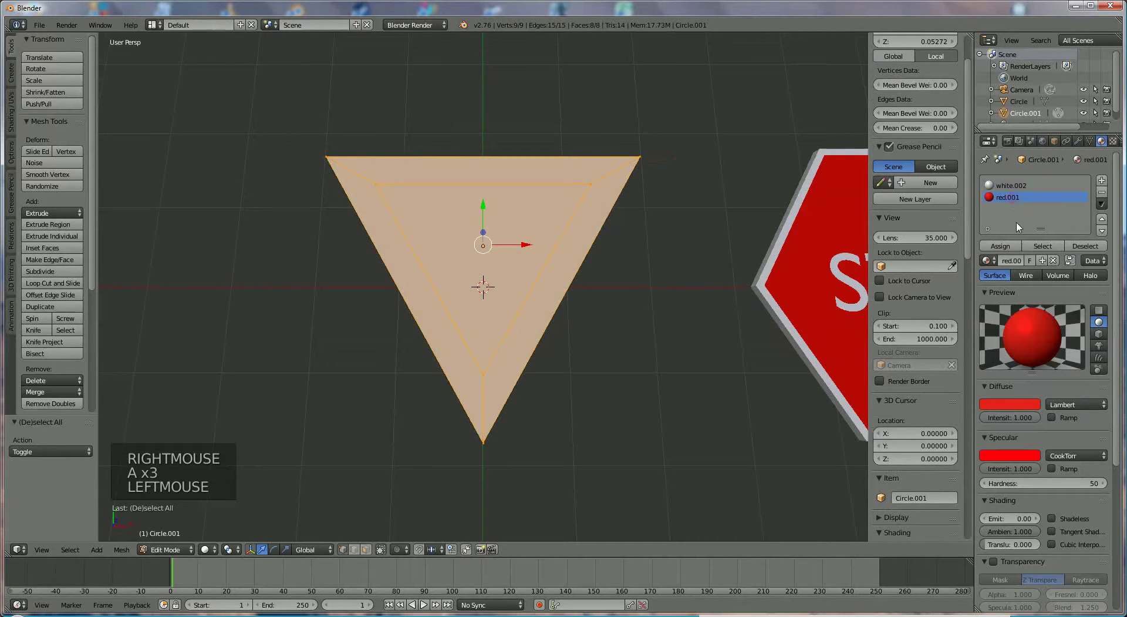
pyautogui.click(1000, 246)
# In face select mode, select only the inner triangle face and assign white.002 to it.
pyautogui.rightClick(510, 220)
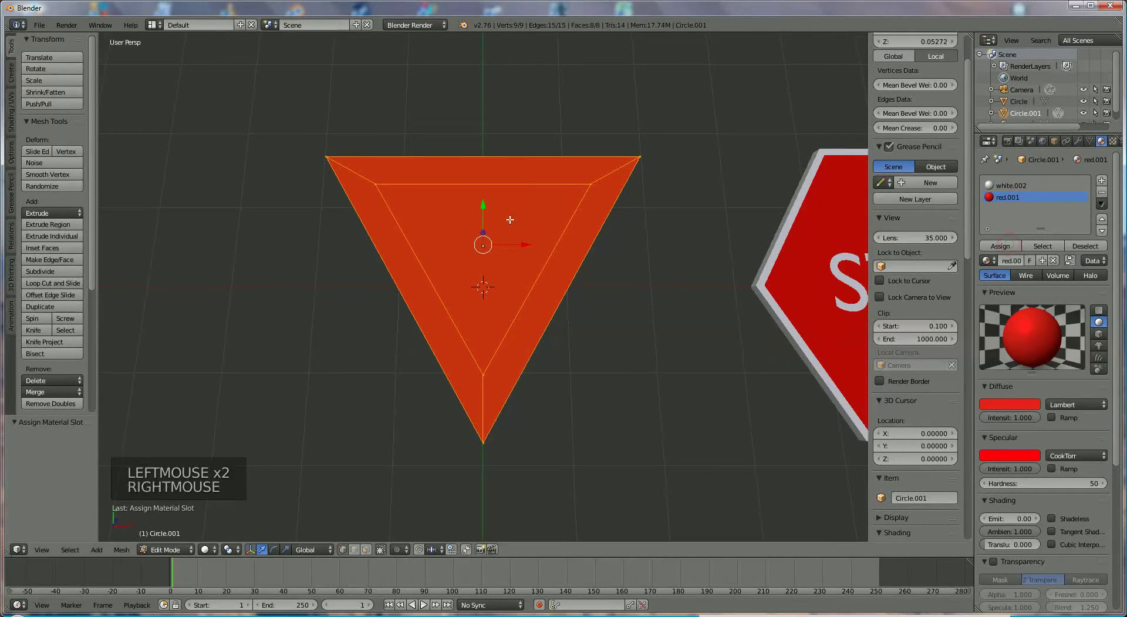
pyautogui.rightClick(531, 221)
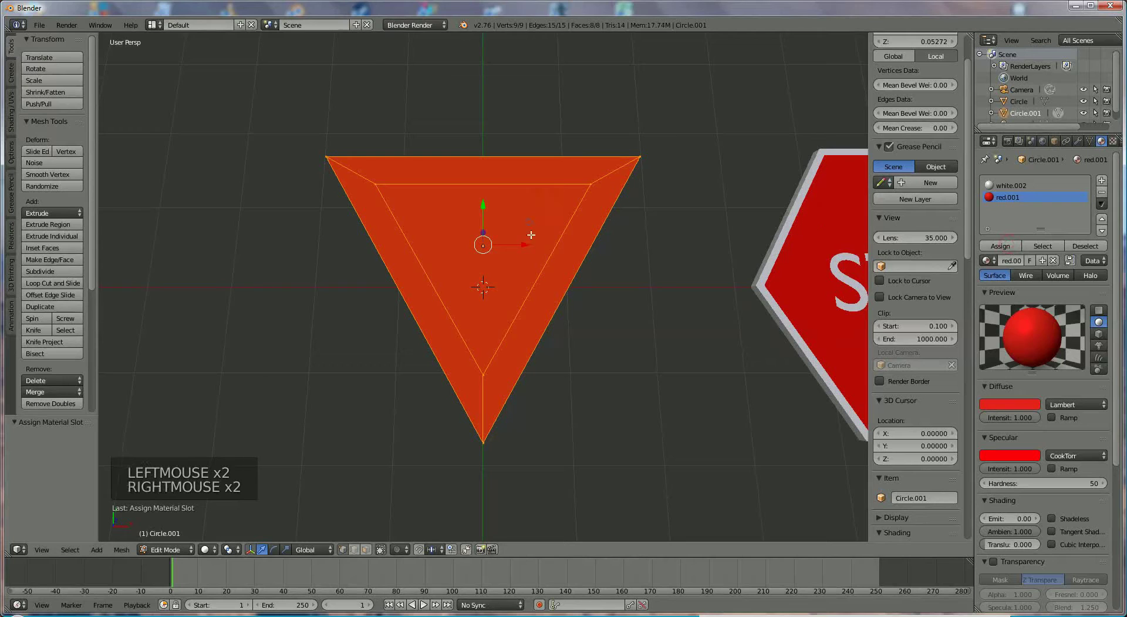
pyautogui.click(366, 549)
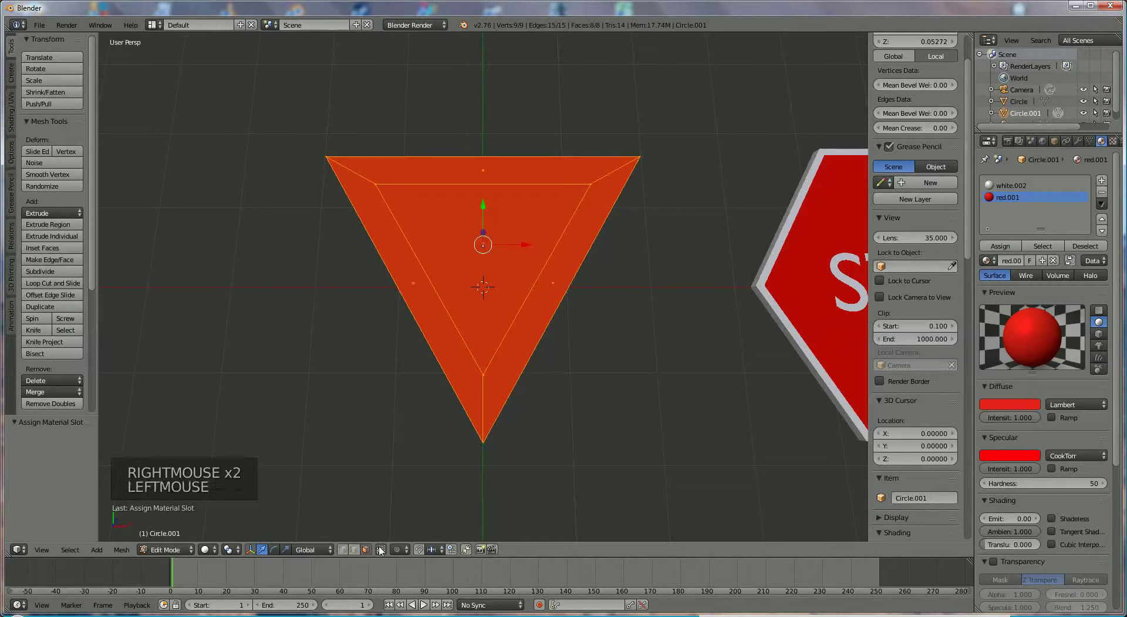
pyautogui.rightClick(516, 254)
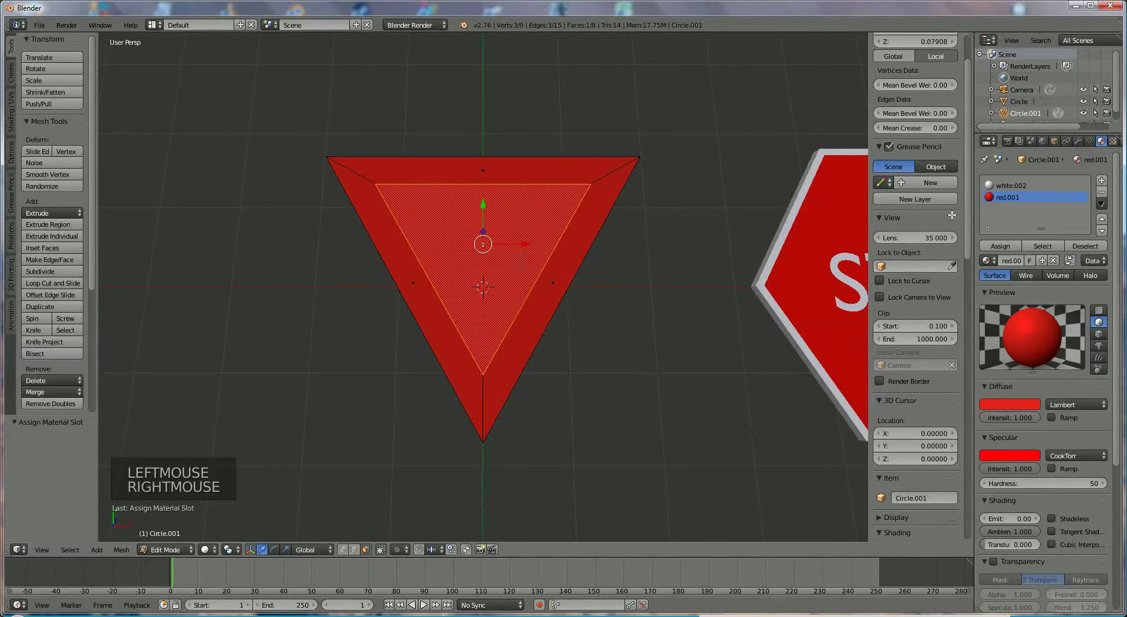
pyautogui.click(1008, 187)
pyautogui.click(1001, 245)
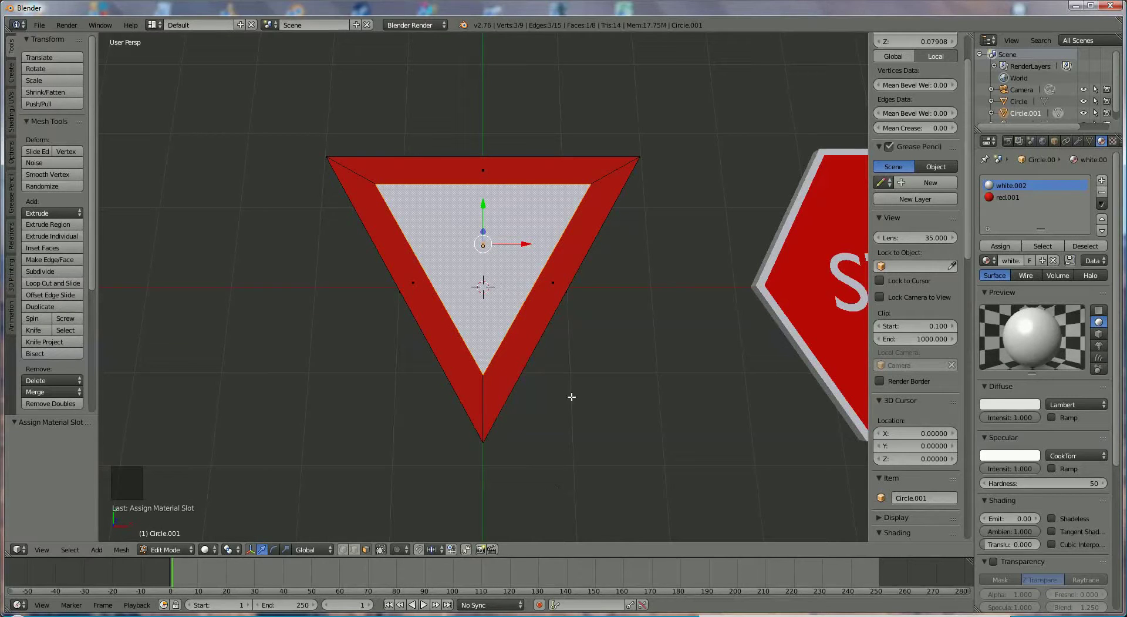
# Return to Object Mode and move the yield sign left of centre.
pyautogui.scroll(-2, 658, 405)
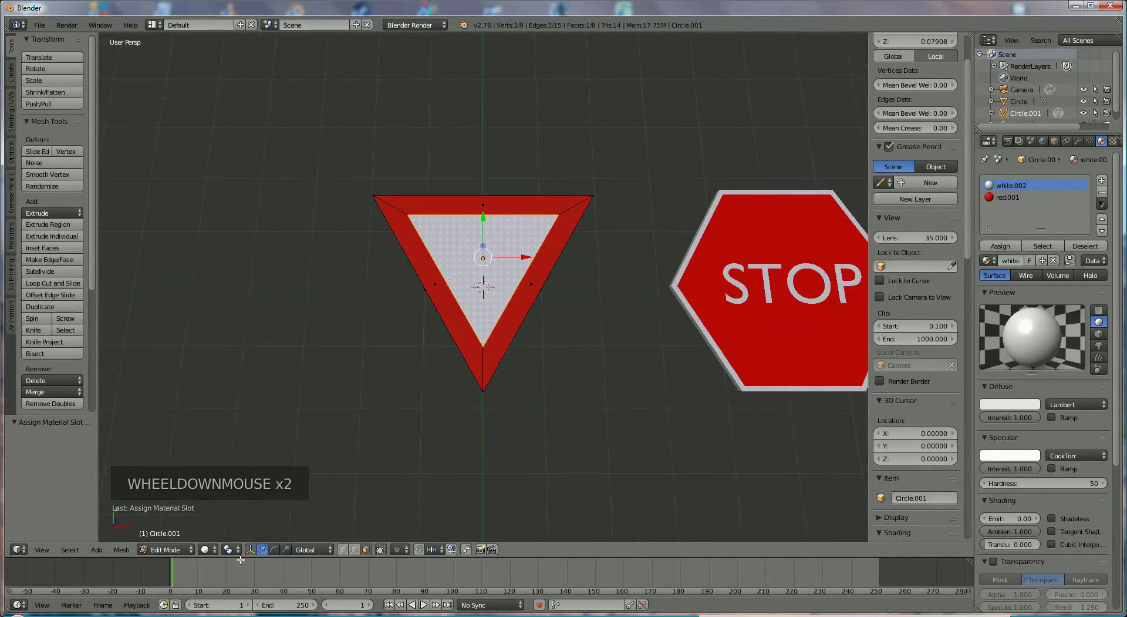
pyautogui.click(167, 549)
pyautogui.click(172, 535)
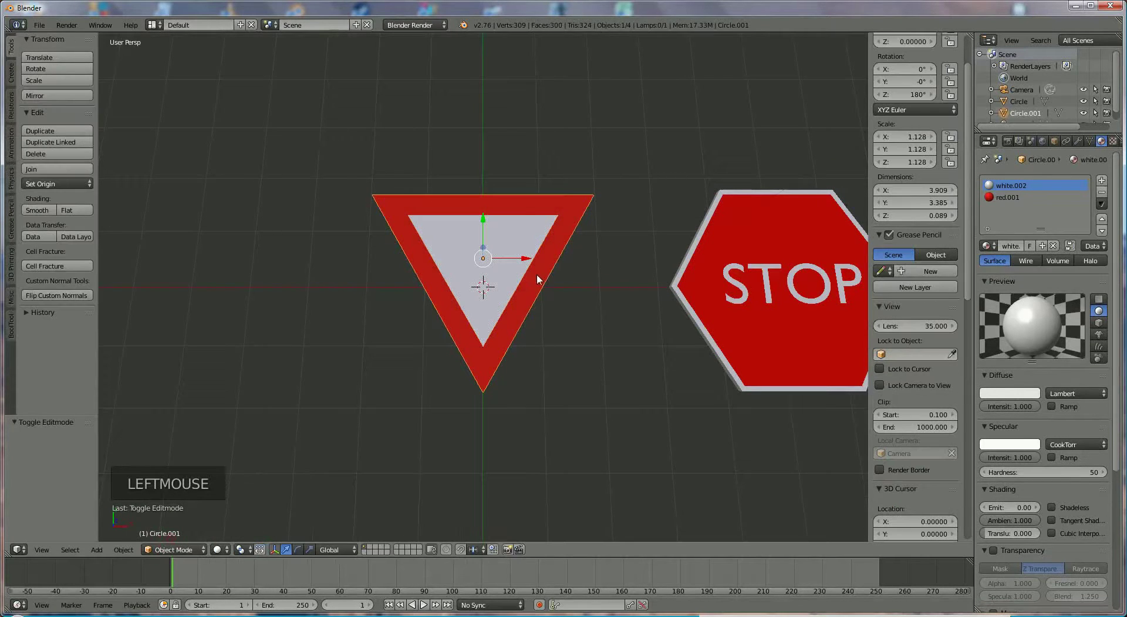
pyautogui.moveTo(525, 257); pyautogui.dragTo(273, 269)
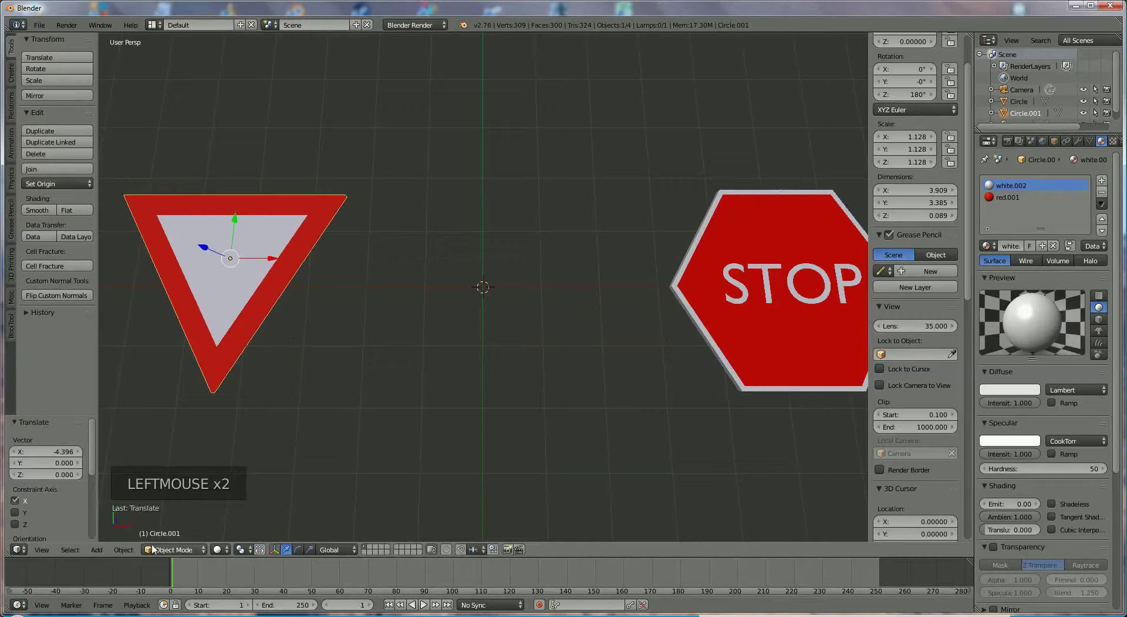
# Add a circle mesh with 4 vertices and radius 2, forming a diamond outline.
pyautogui.click(97, 550)
pyautogui.moveTo(119, 535)
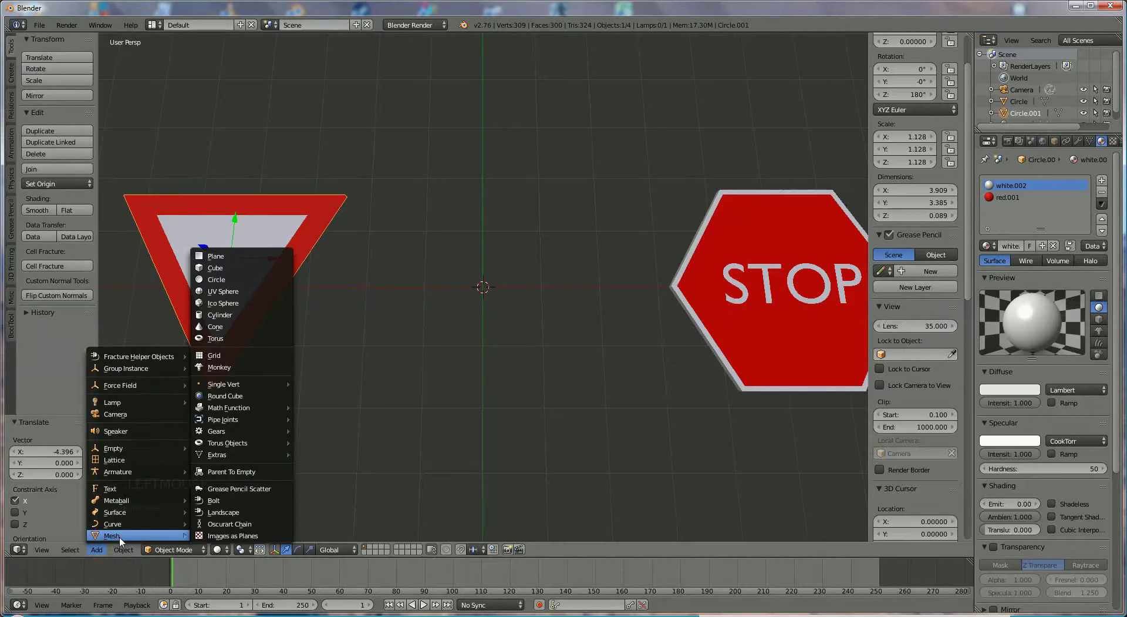
pyautogui.click(258, 280)
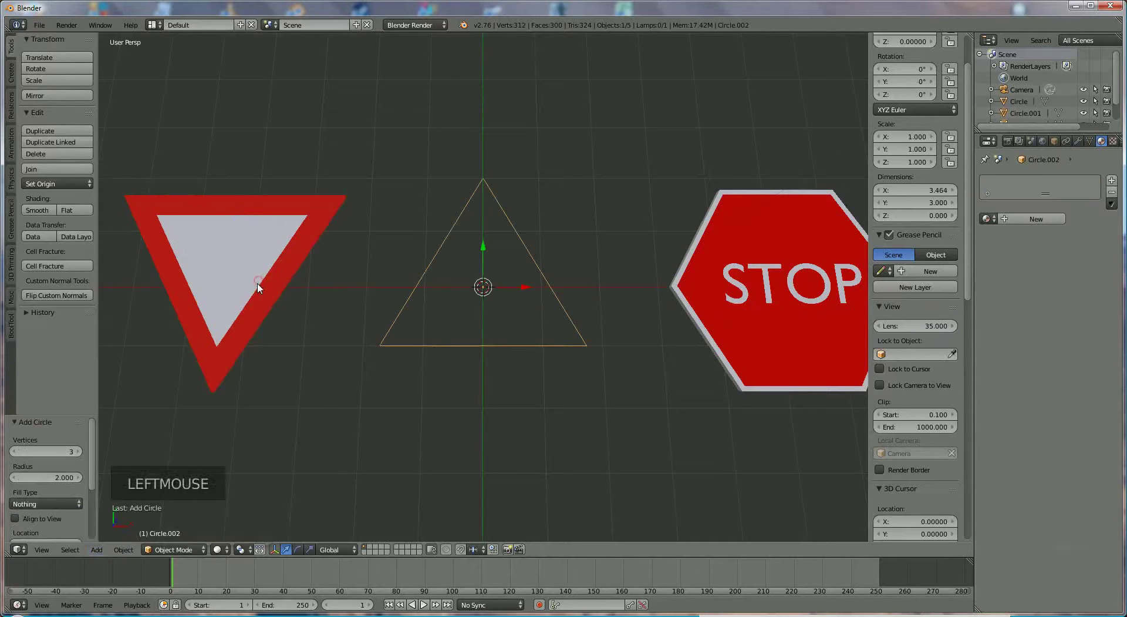
pyautogui.click(75, 449)
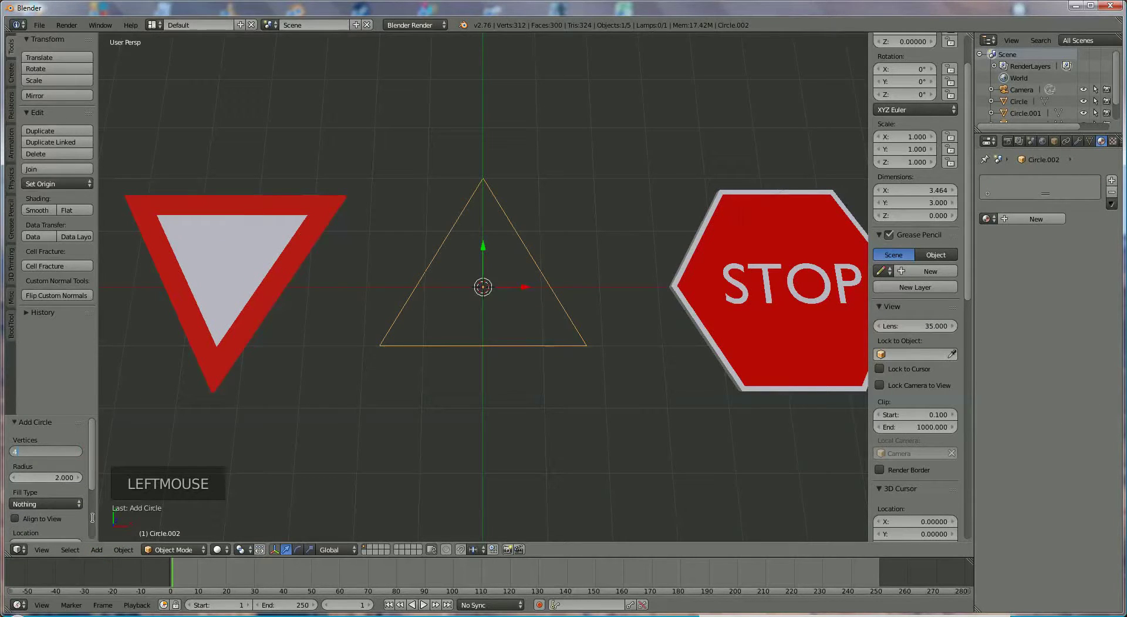
pyautogui.press('Return')
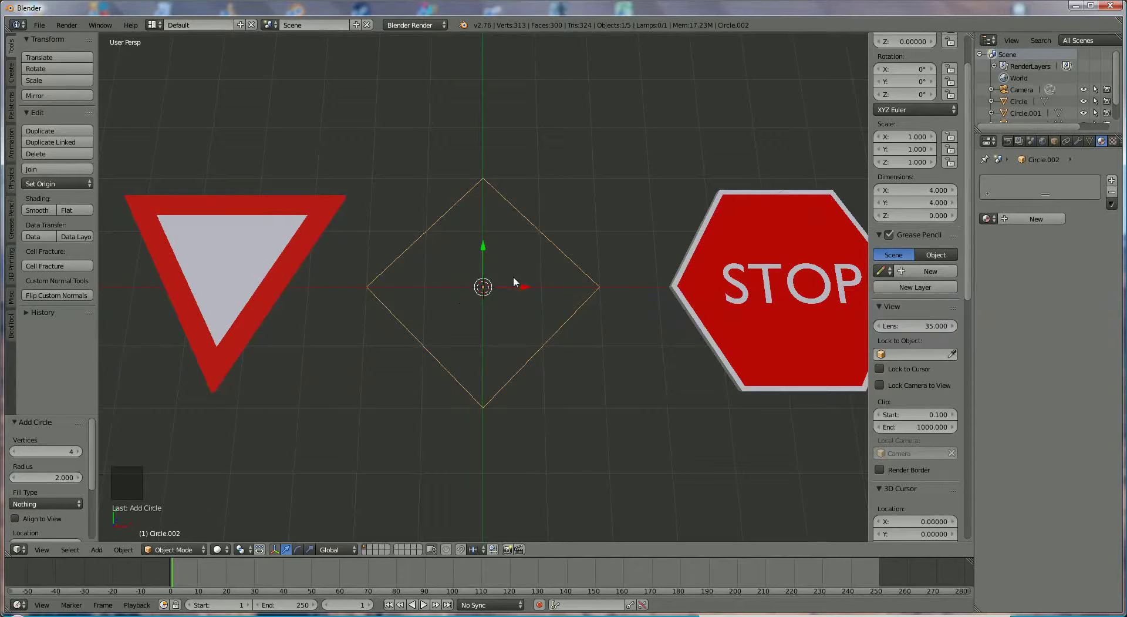
# In Edit Mode, fill the diamond outline with a face and extrude it upward for thickness.
pyautogui.click(183, 544)
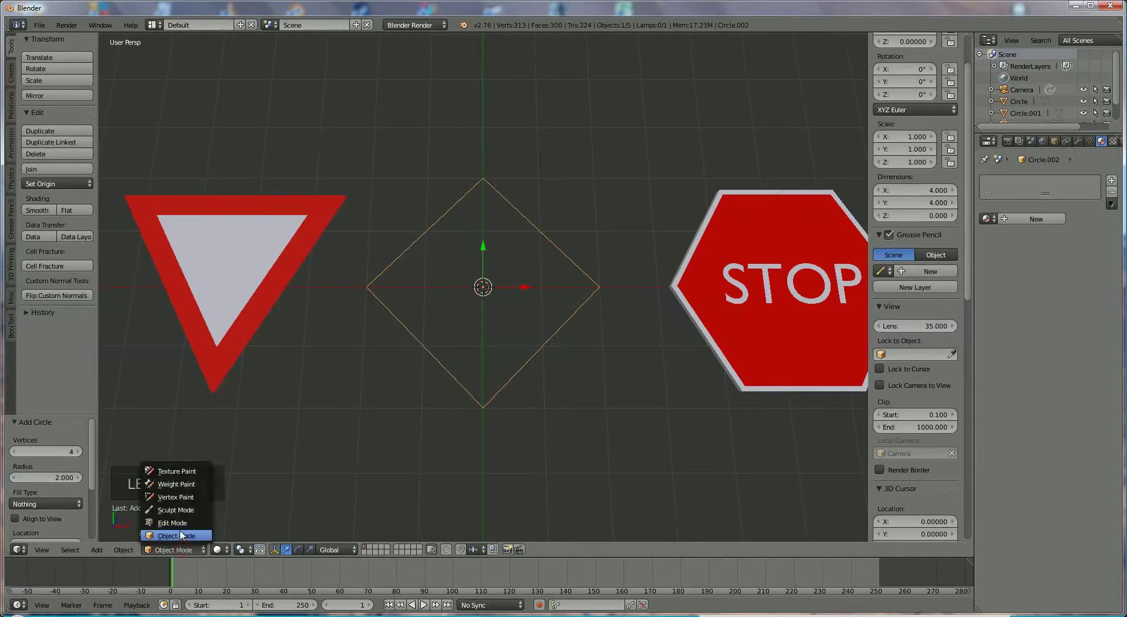
pyautogui.click(181, 525)
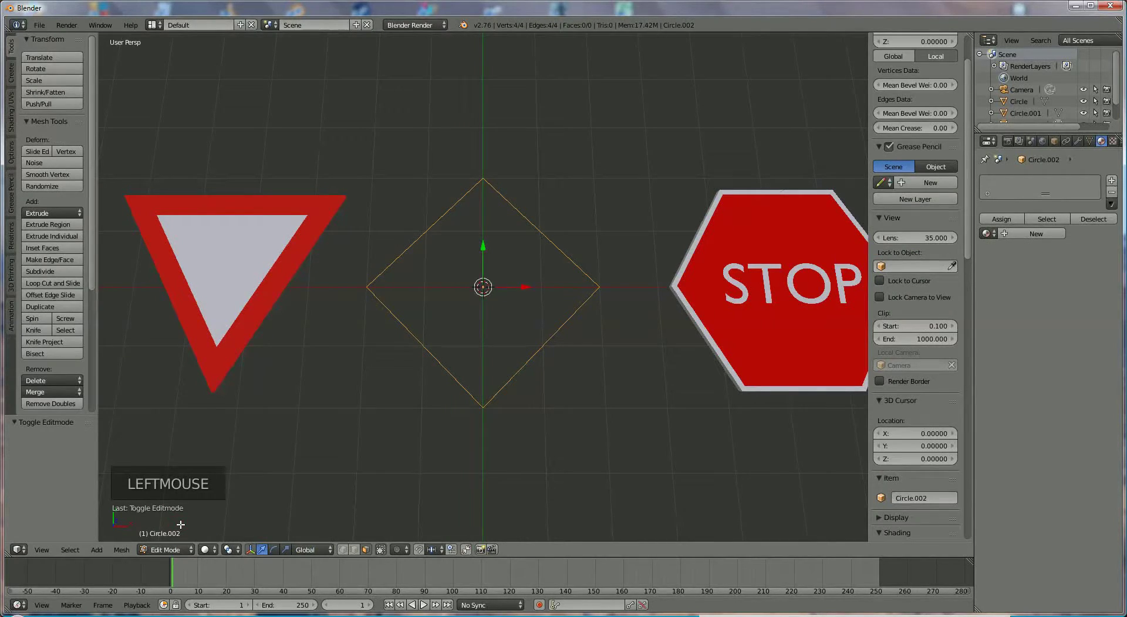
pyautogui.press('f')
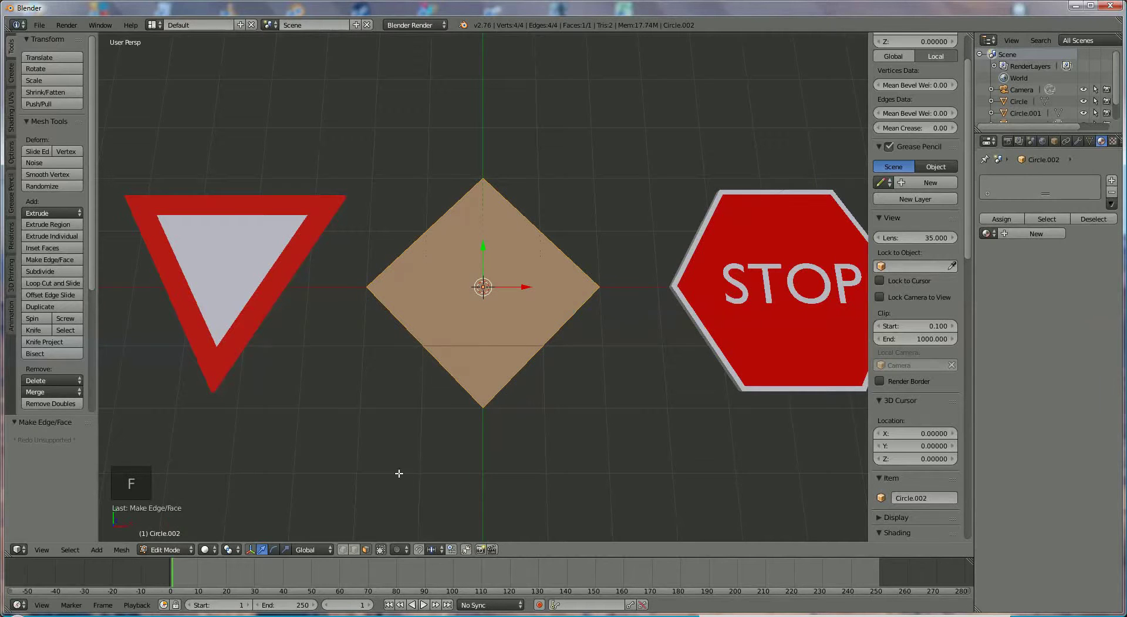
pyautogui.moveTo(399, 479); pyautogui.dragTo(408, 413, button='middle')
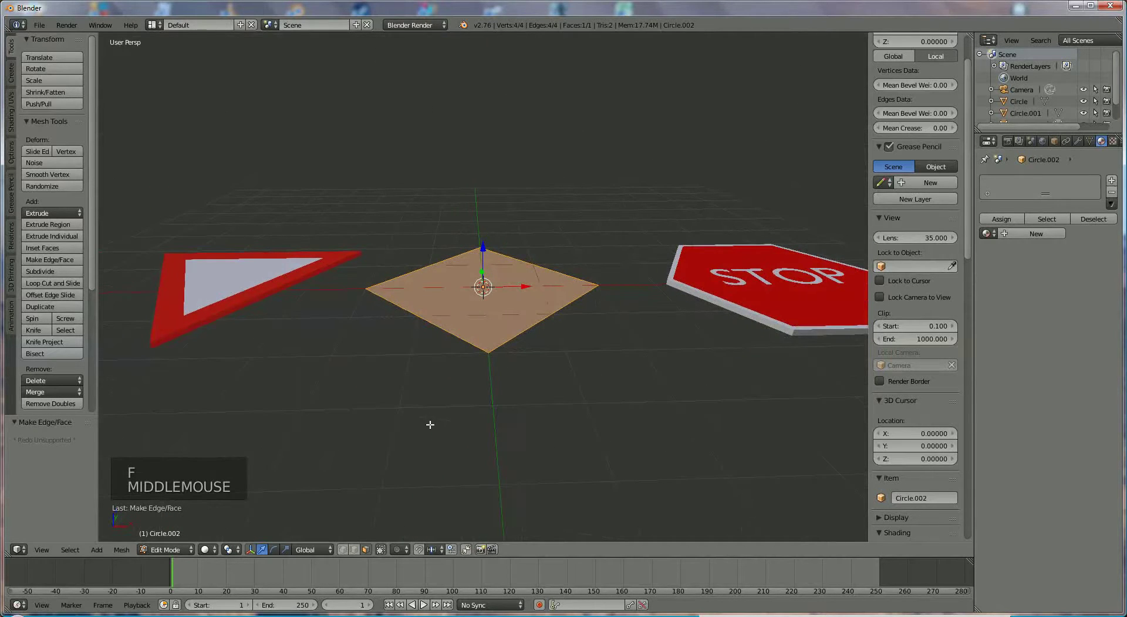
pyautogui.press('e')
pyautogui.press('e')
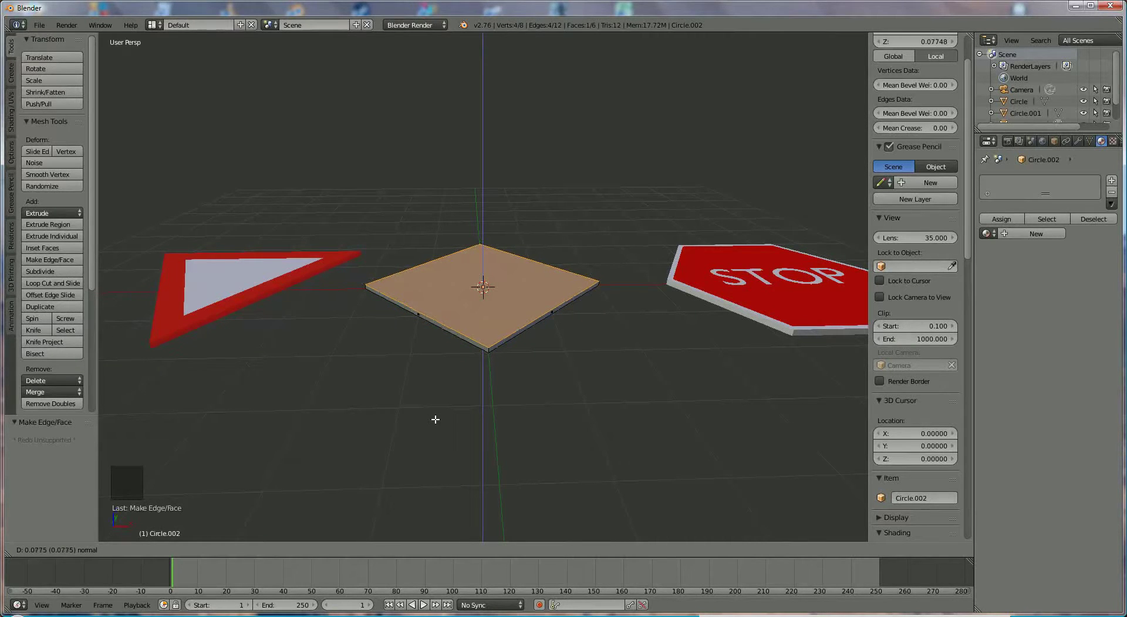
pyautogui.click(436, 418)
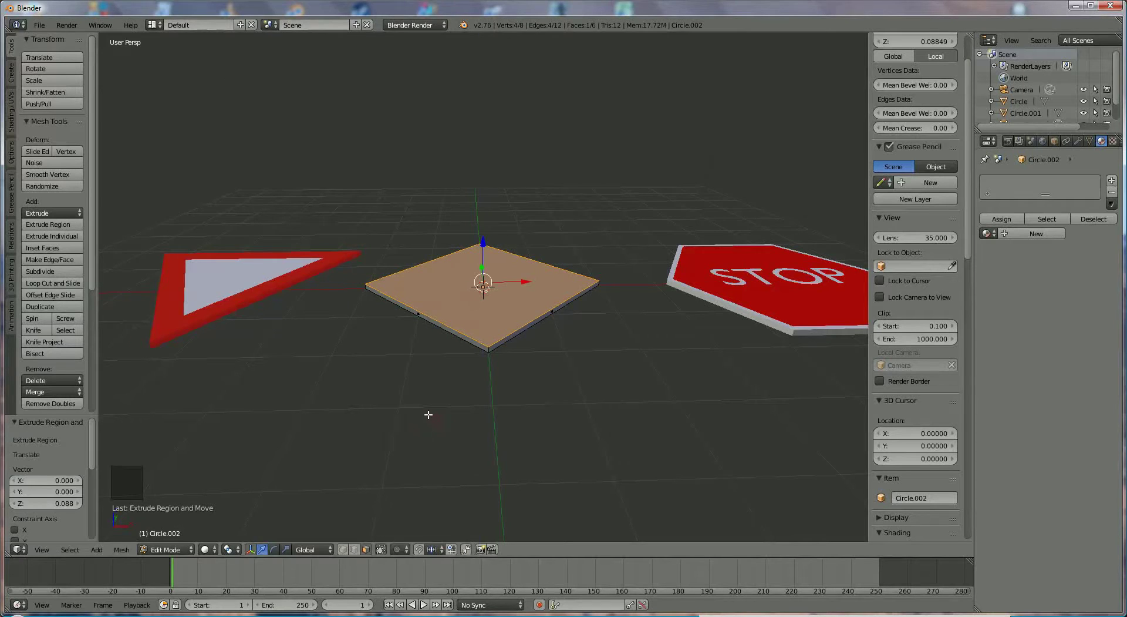
# Extrude and scale the top face inward three times (0.970, 0.711, 0.929) to form border rings.
pyautogui.moveTo(428, 410); pyautogui.dragTo(428, 486, button='middle')
pyautogui.scroll(2, 426, 482)
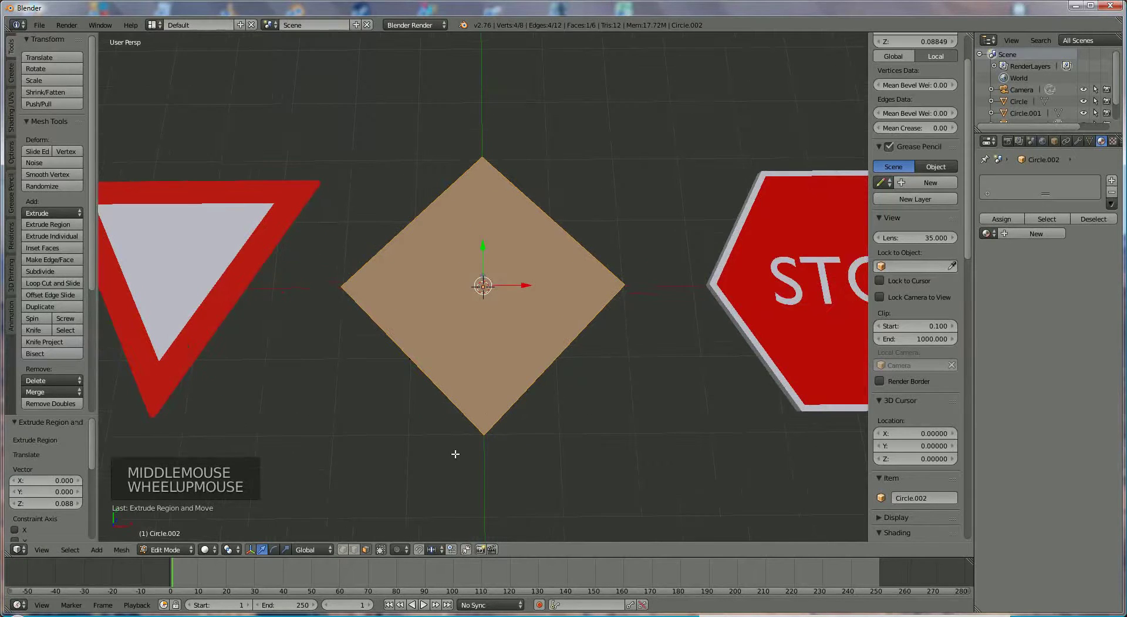
pyautogui.press('e')
pyautogui.press('e')
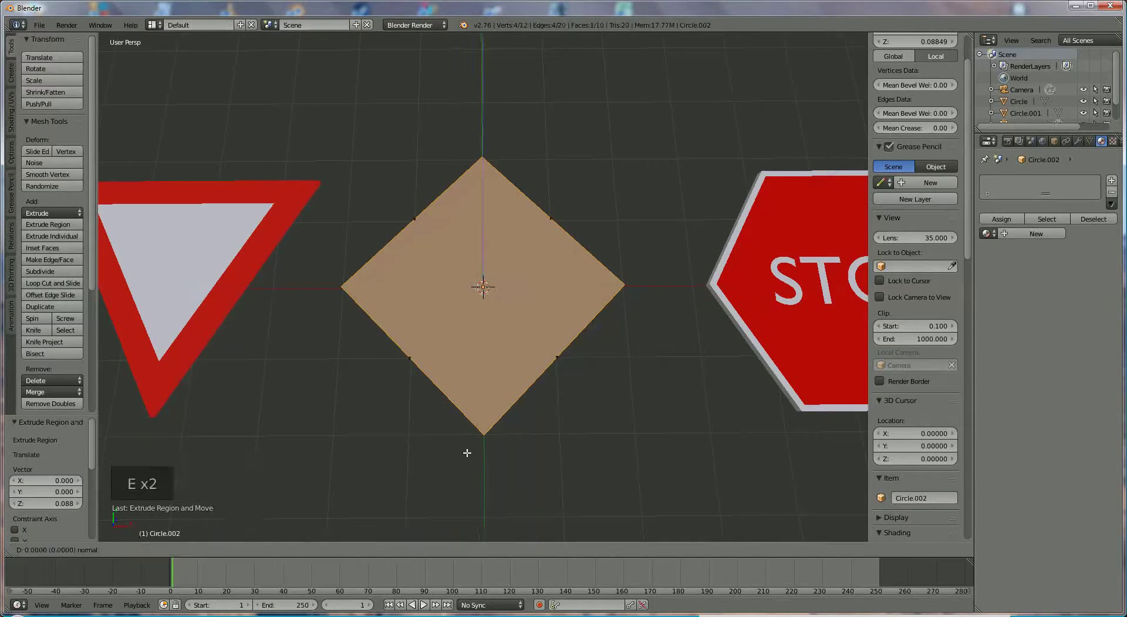
pyautogui.press('s')
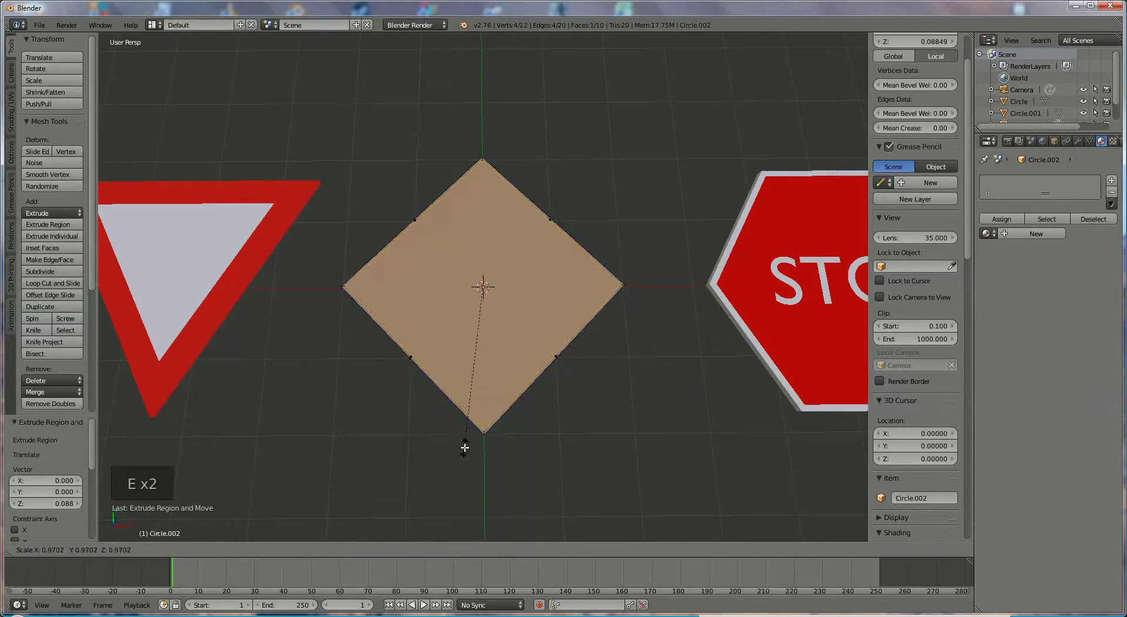
pyautogui.click(465, 447)
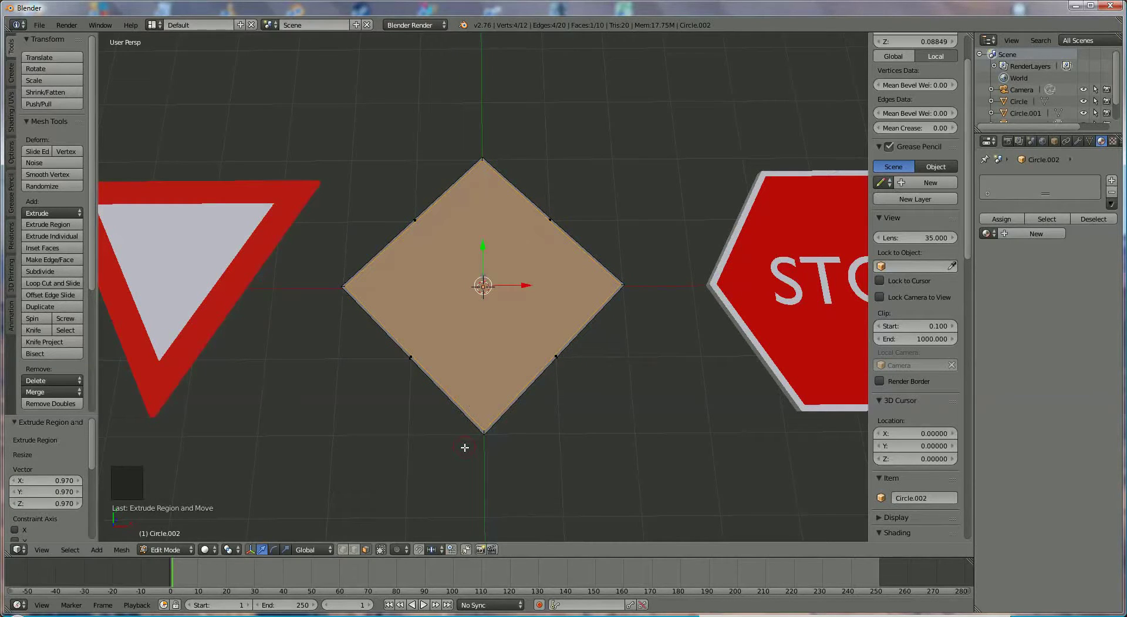
pyautogui.press('e')
pyautogui.press('s')
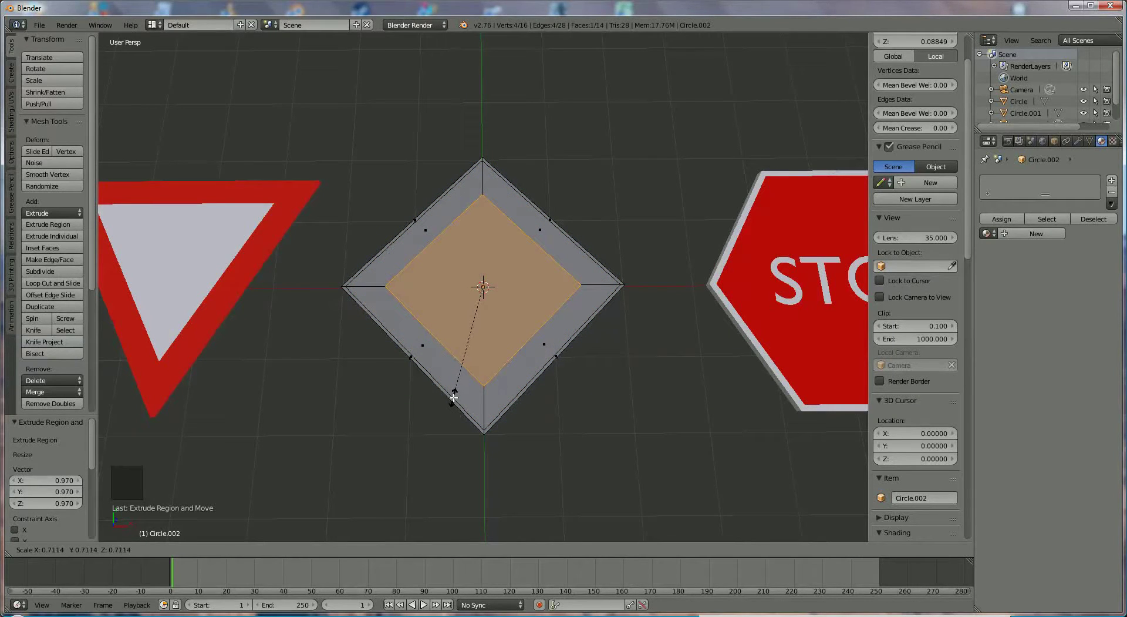
pyautogui.click(454, 397)
pyautogui.press('e')
pyautogui.press('s')
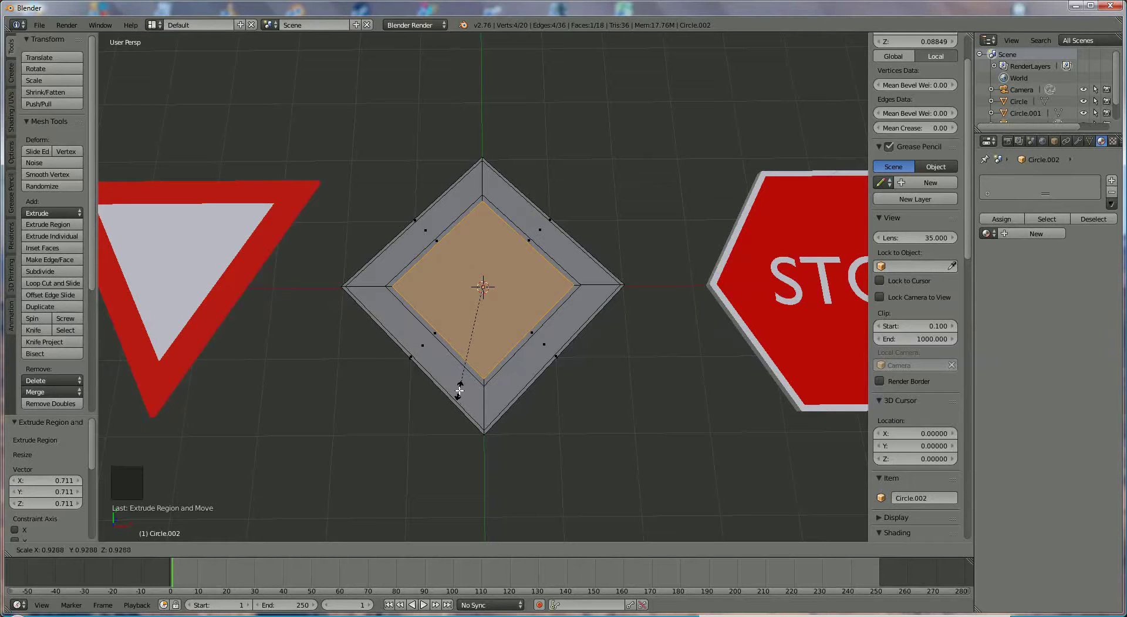
pyautogui.click(459, 390)
pyautogui.scroll(1, 420, 438)
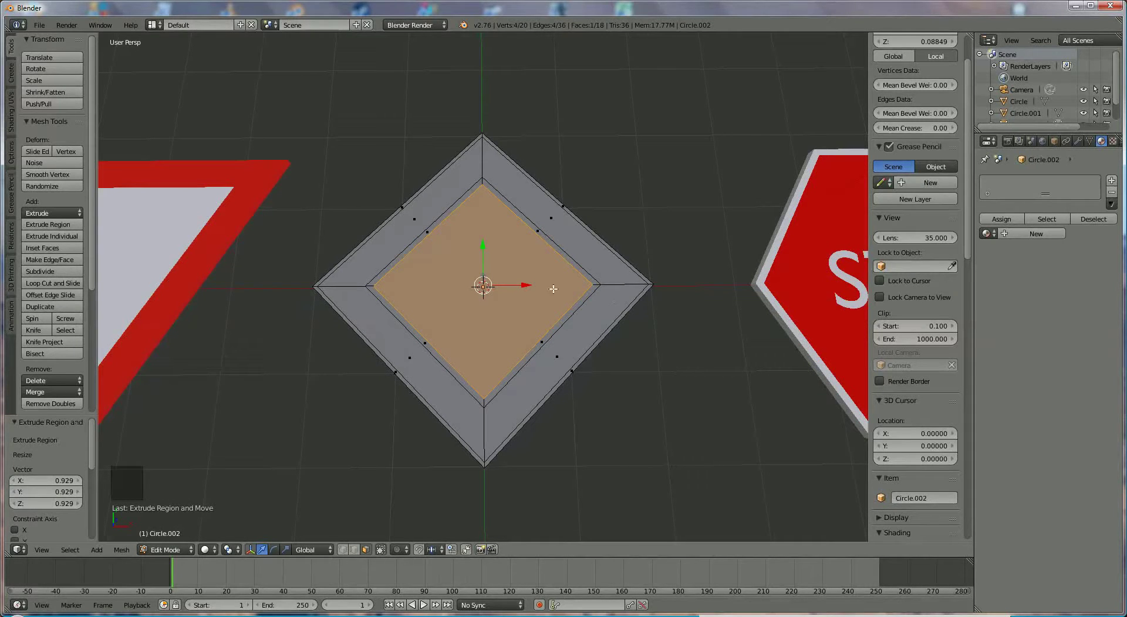
# Create a material named black with near-black diffuse and specular colours at intensity 1.000.
pyautogui.click(1112, 181)
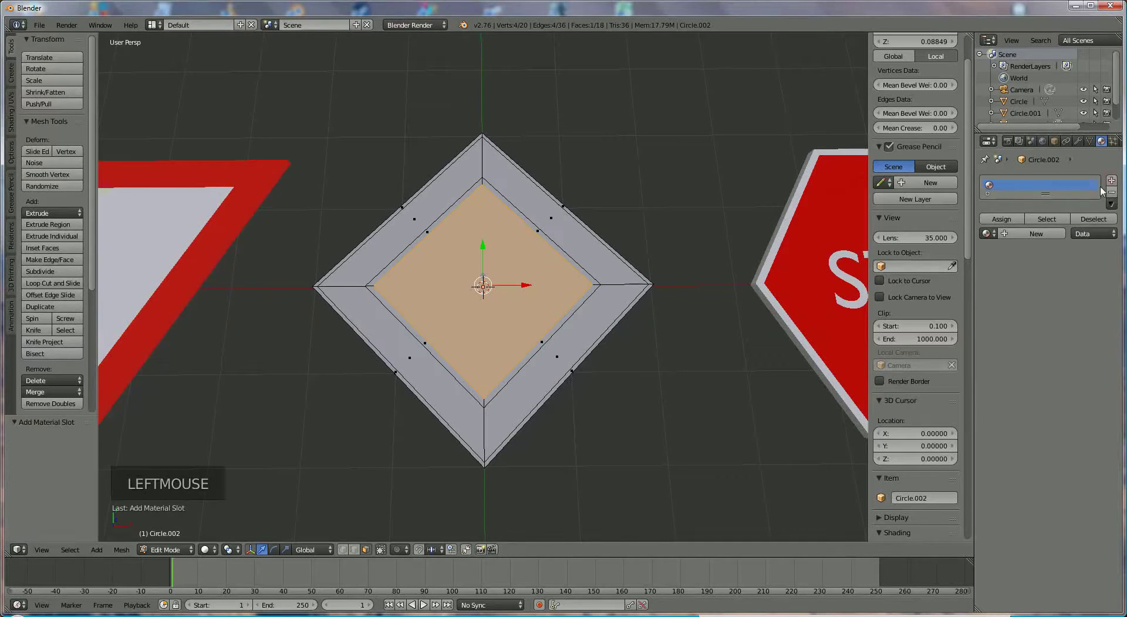
pyautogui.click(1028, 234)
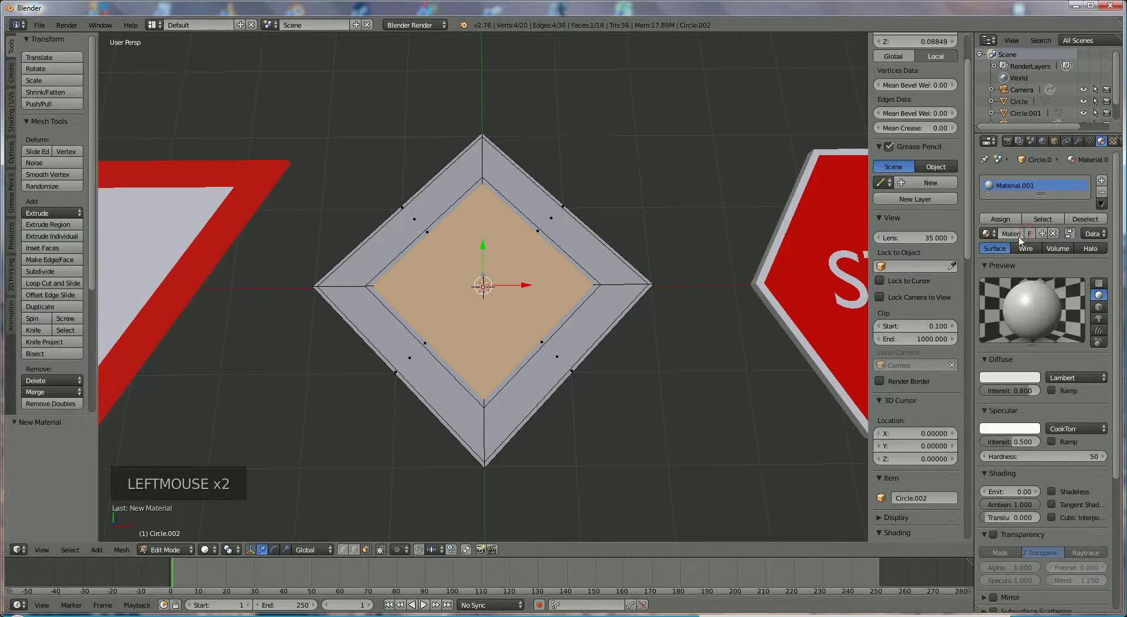
pyautogui.click(1016, 233)
pyautogui.write('black')
pyautogui.press('Return')
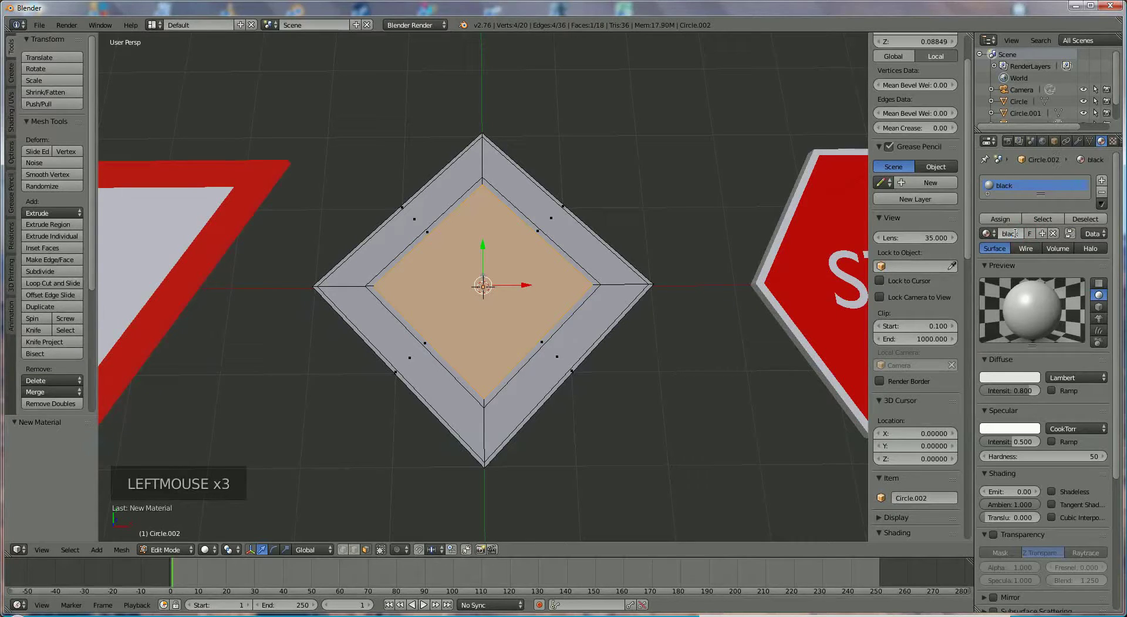
pyautogui.click(1022, 377)
pyautogui.moveTo(1032, 234); pyautogui.dragTo(1038, 286)
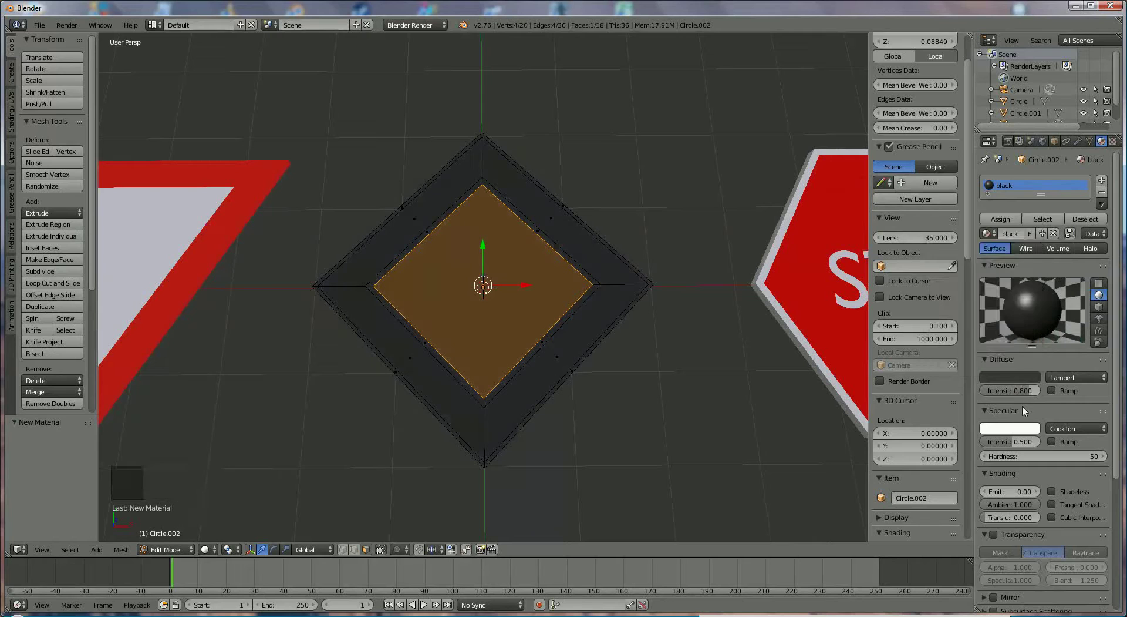
pyautogui.moveTo(1023, 391); pyautogui.dragTo(1068, 394)
pyautogui.click(1021, 377)
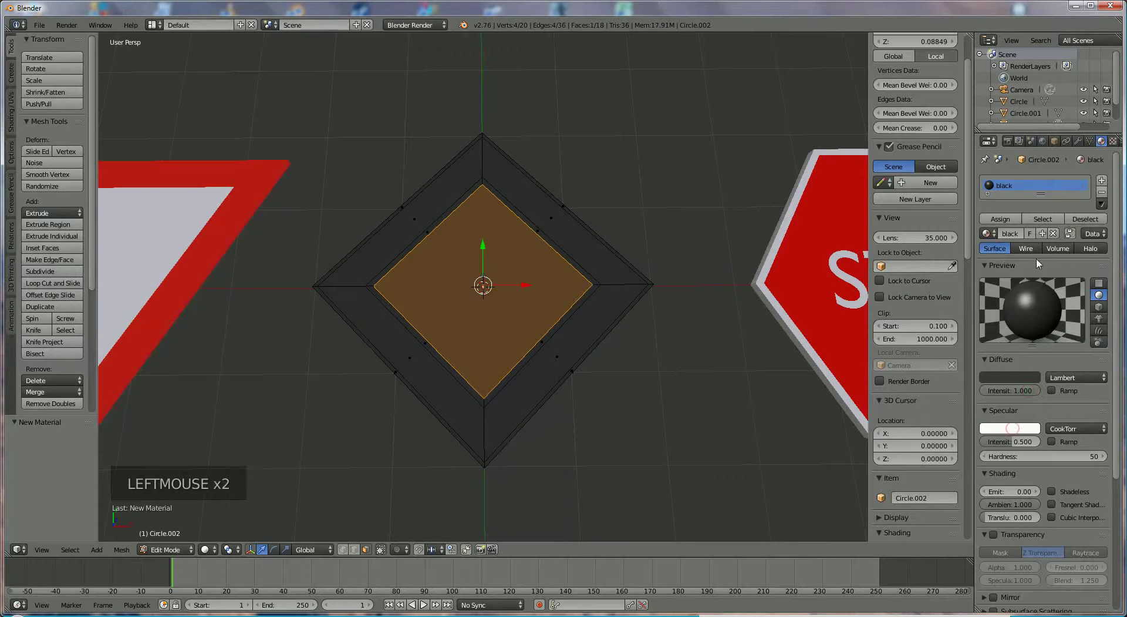
pyautogui.click(1028, 428)
pyautogui.click(1023, 428)
pyautogui.moveTo(1032, 276); pyautogui.dragTo(1032, 343)
pyautogui.moveTo(1016, 441); pyautogui.dragTo(1048, 444)
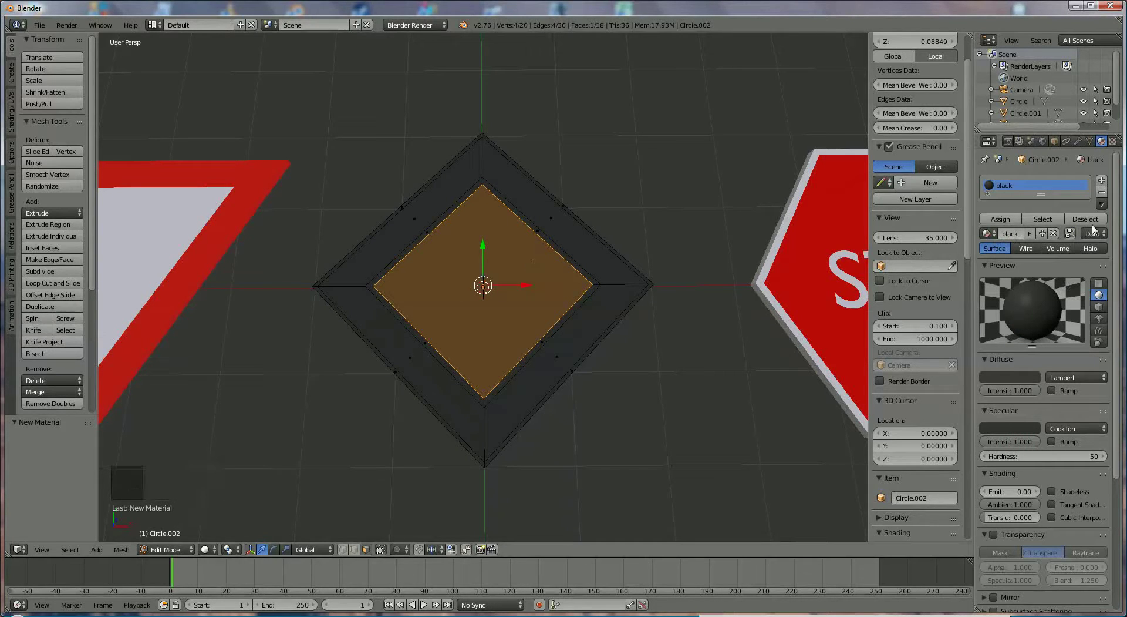
# Add a second material slot holding a new material, ready to be renamed.
pyautogui.click(1101, 181)
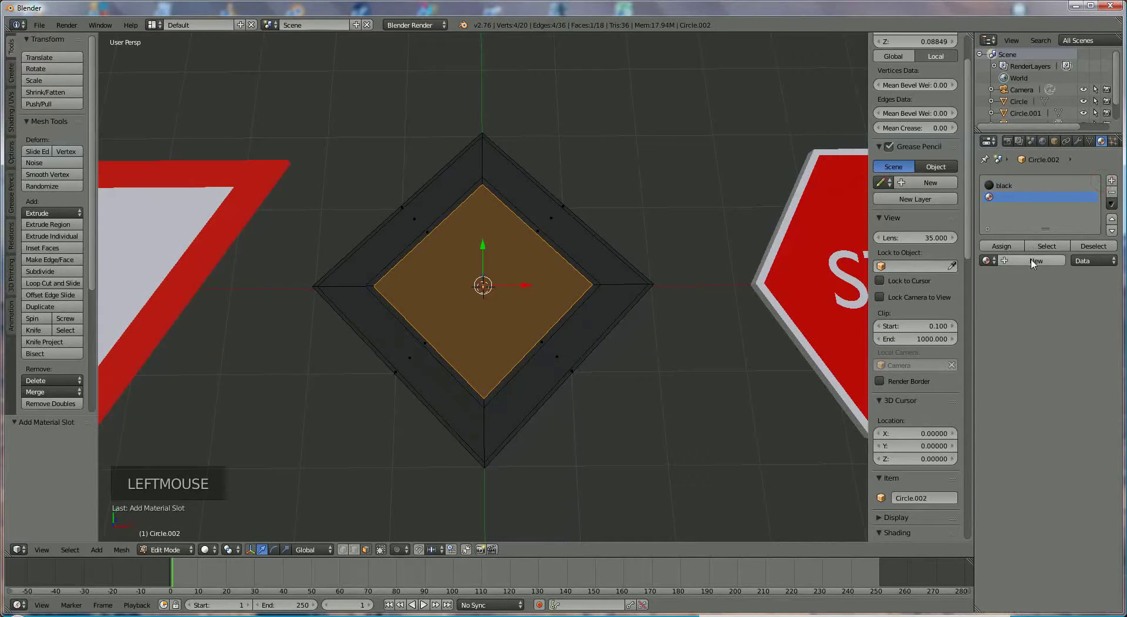
pyautogui.click(1030, 260)
pyautogui.click(1013, 261)
# Name the material yellow, give it yellow diffuse and specular at intensity 1.000, and assign it to the central face.
pyautogui.write('yellow')
pyautogui.press('Return')
pyautogui.click(1016, 403)
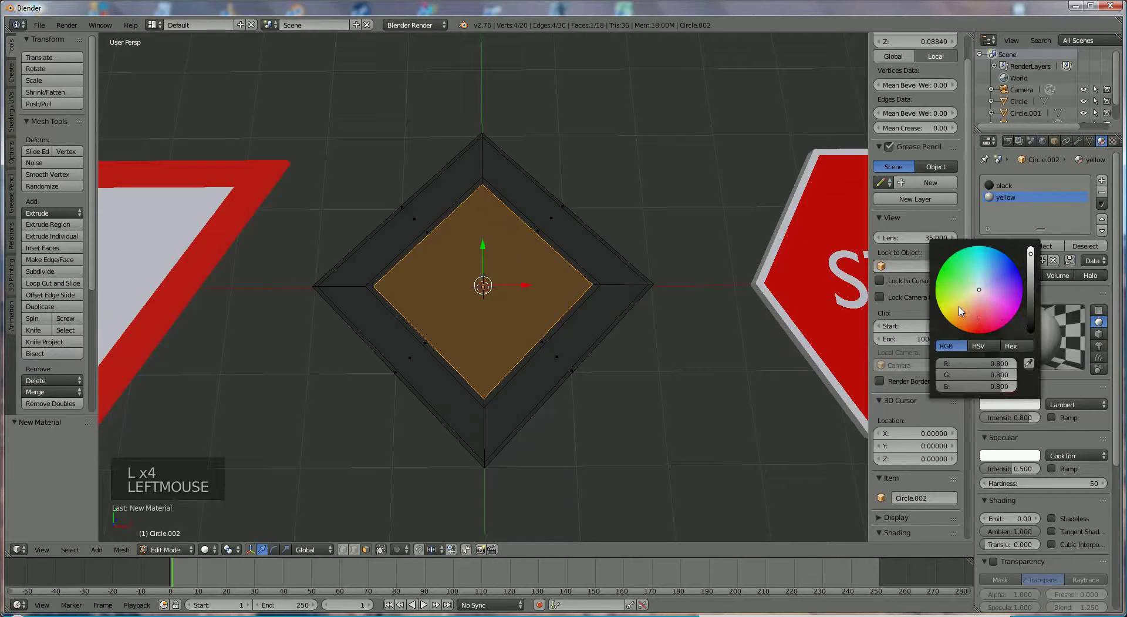
pyautogui.click(955, 310)
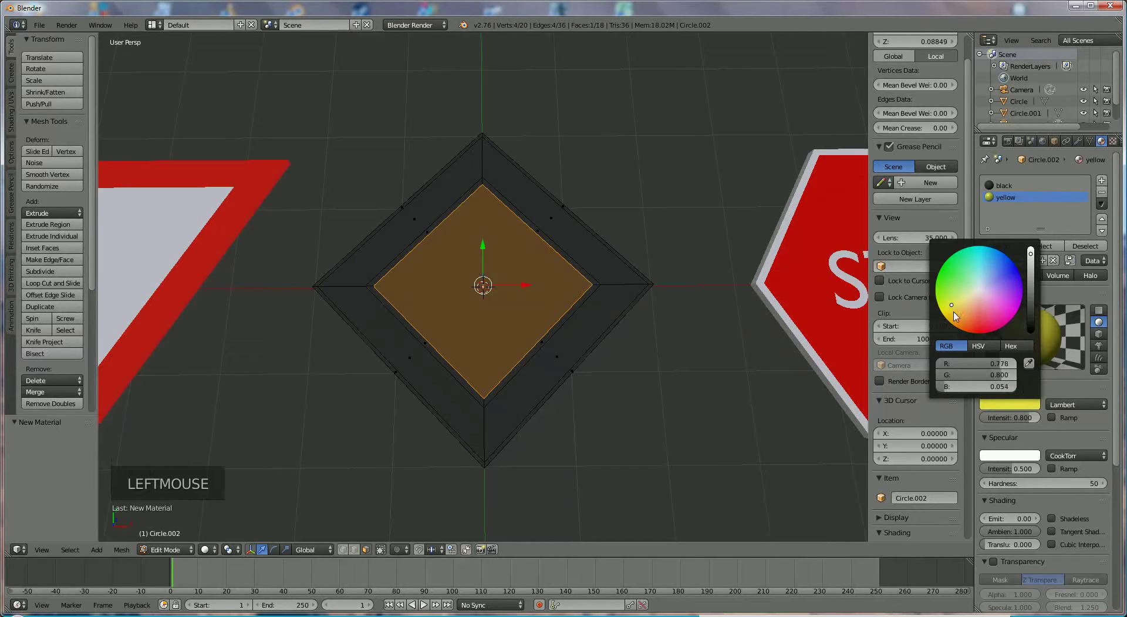
pyautogui.moveTo(1023, 419); pyautogui.dragTo(1043, 418)
pyautogui.moveTo(1023, 468); pyautogui.dragTo(1042, 468)
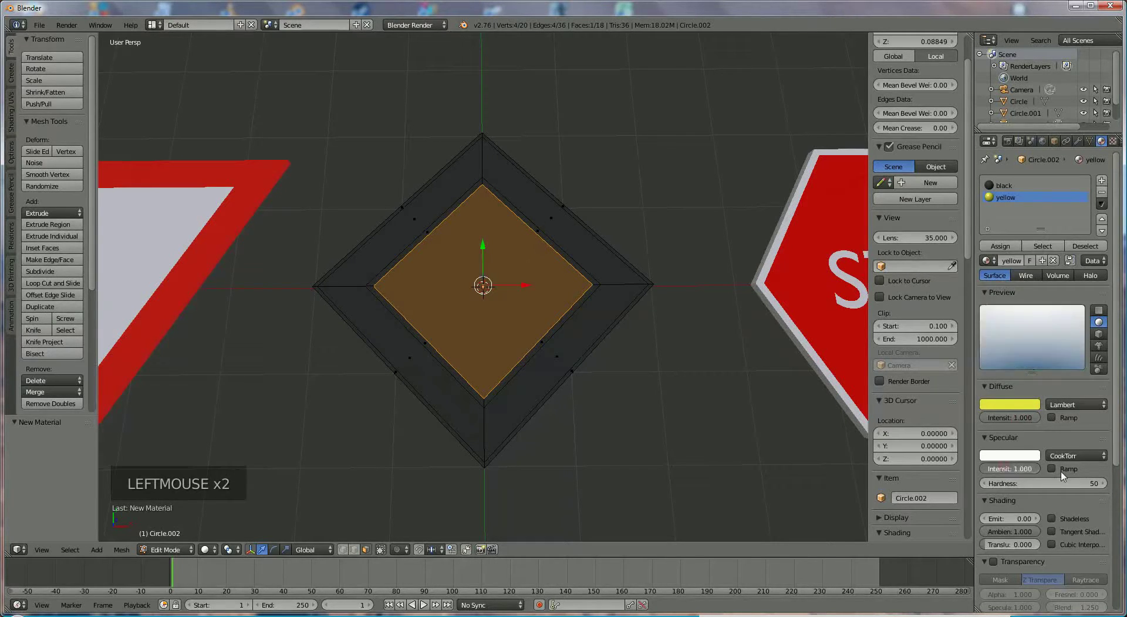
pyautogui.click(1023, 455)
pyautogui.click(948, 360)
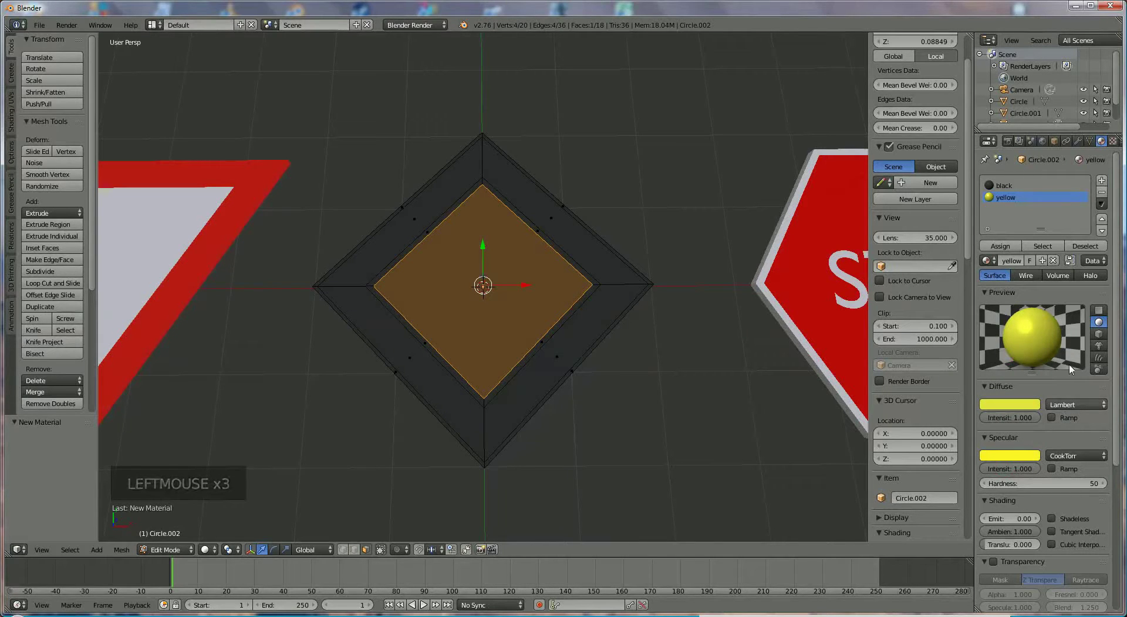
pyautogui.click(1001, 247)
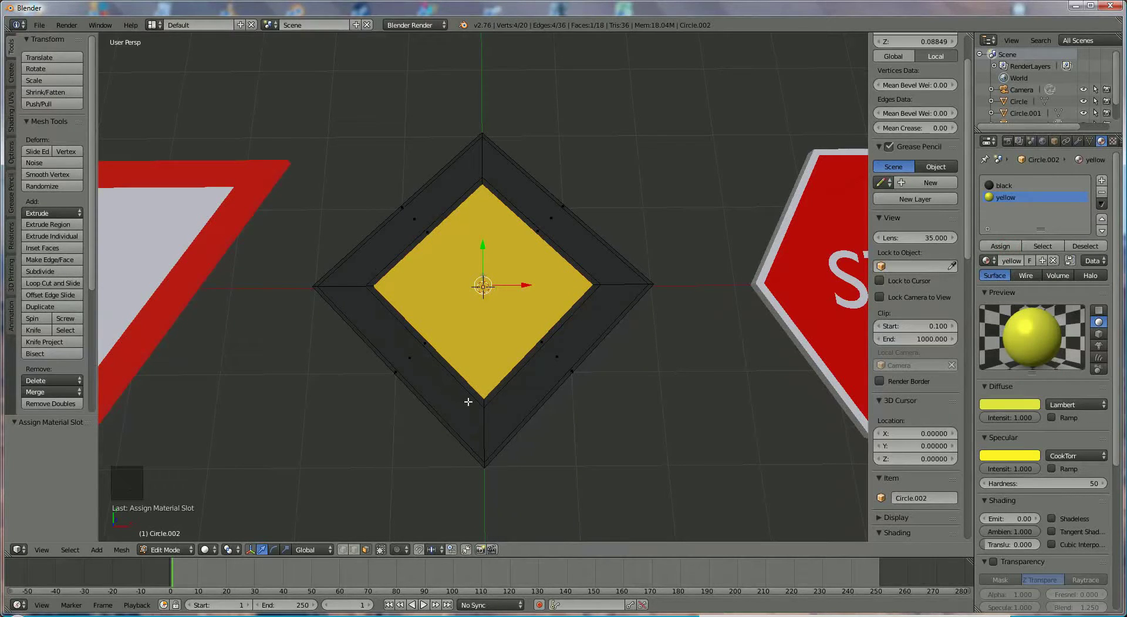
# Select the diamond's four outer border faces.
pyautogui.rightClick(613, 270)
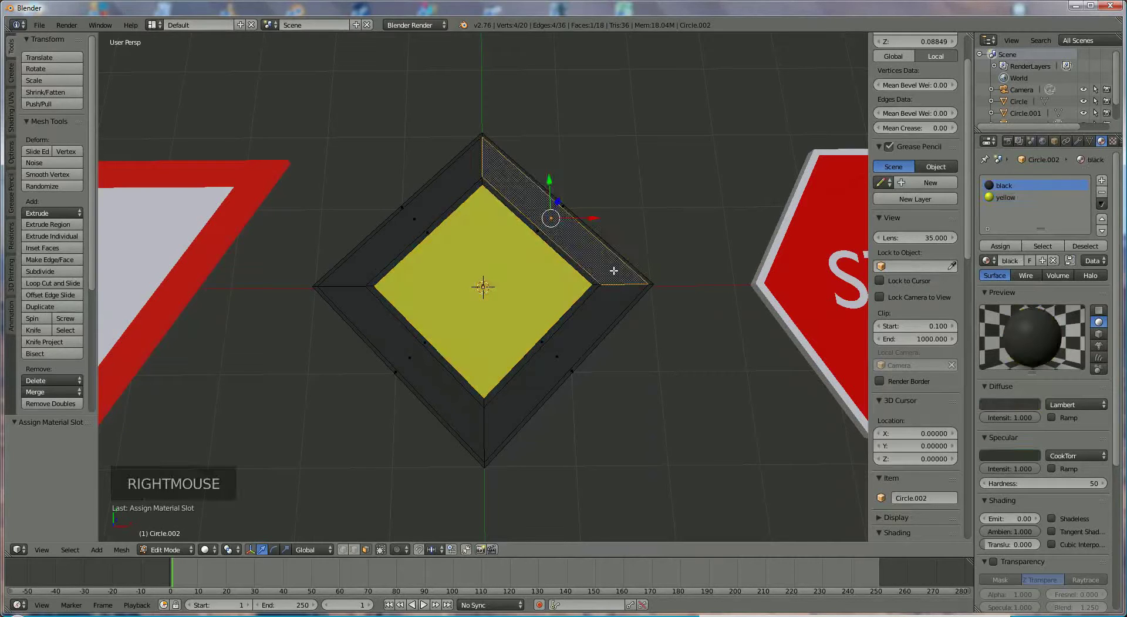
pyautogui.keyDown('shift'); pyautogui.click(606, 301); pyautogui.keyUp('shift')
pyautogui.keyDown('shift'); pyautogui.rightClick(577, 318); pyautogui.keyUp('shift')
pyautogui.keyDown('shift'); pyautogui.rightClick(458, 404); pyautogui.keyUp('shift')
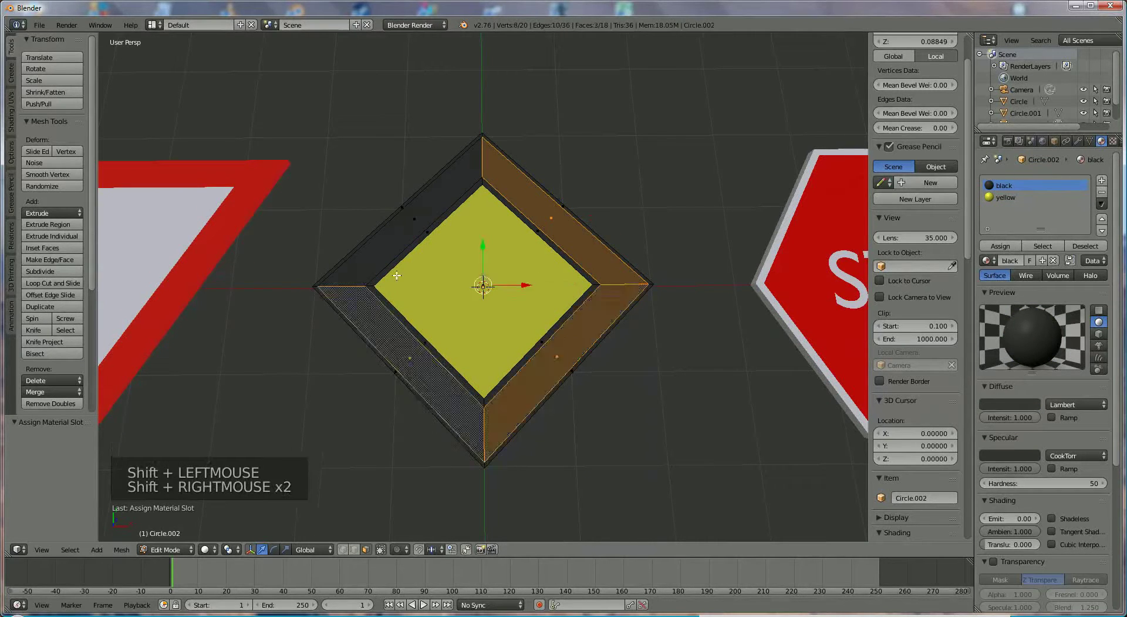
pyautogui.keyDown('shift'); pyautogui.rightClick(394, 245); pyautogui.keyUp('shift')
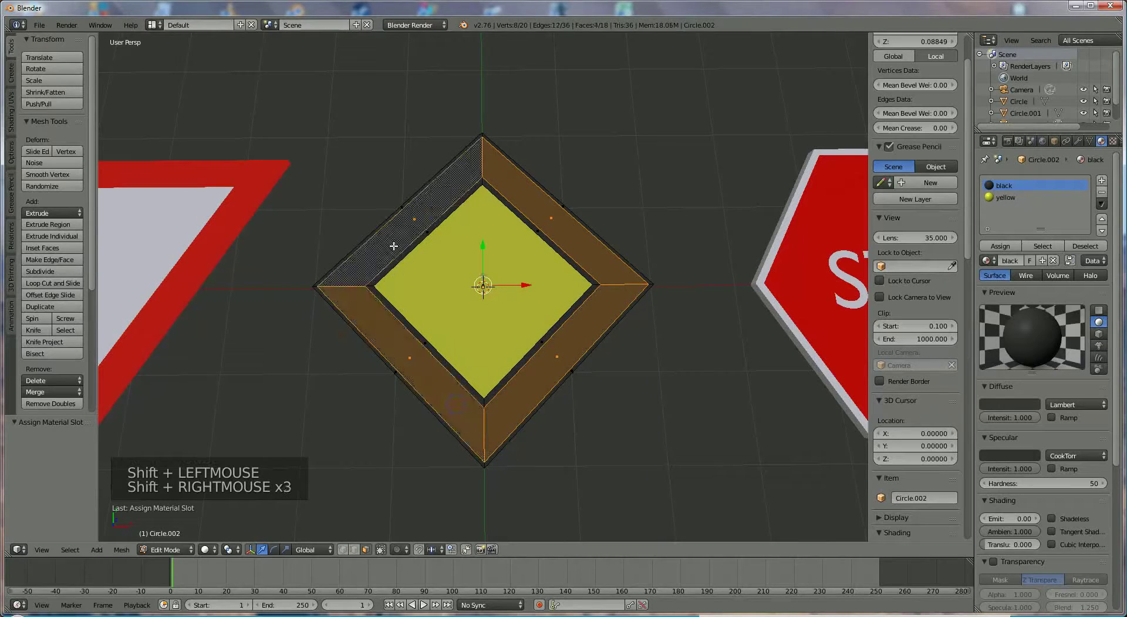
# Add a new 'white' material with diffuse and specular intensity 1.000 and assign it to the border faces.
pyautogui.click(1102, 180)
pyautogui.click(1037, 260)
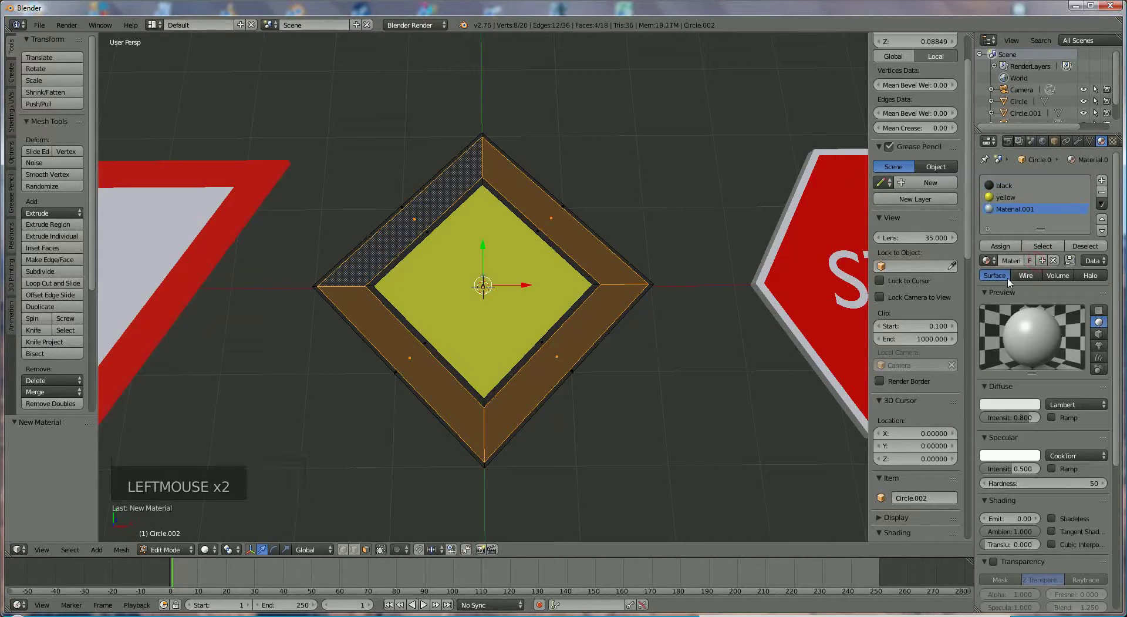
pyautogui.click(1008, 264)
pyautogui.press('BackSpace')
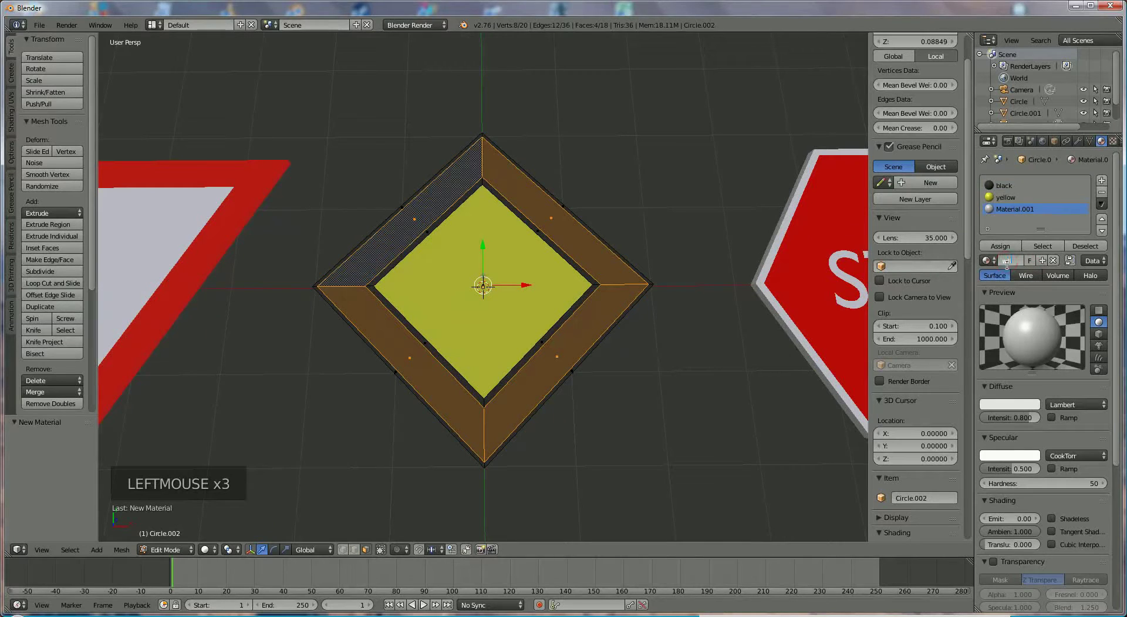
pyautogui.write('white')
pyautogui.press('Return')
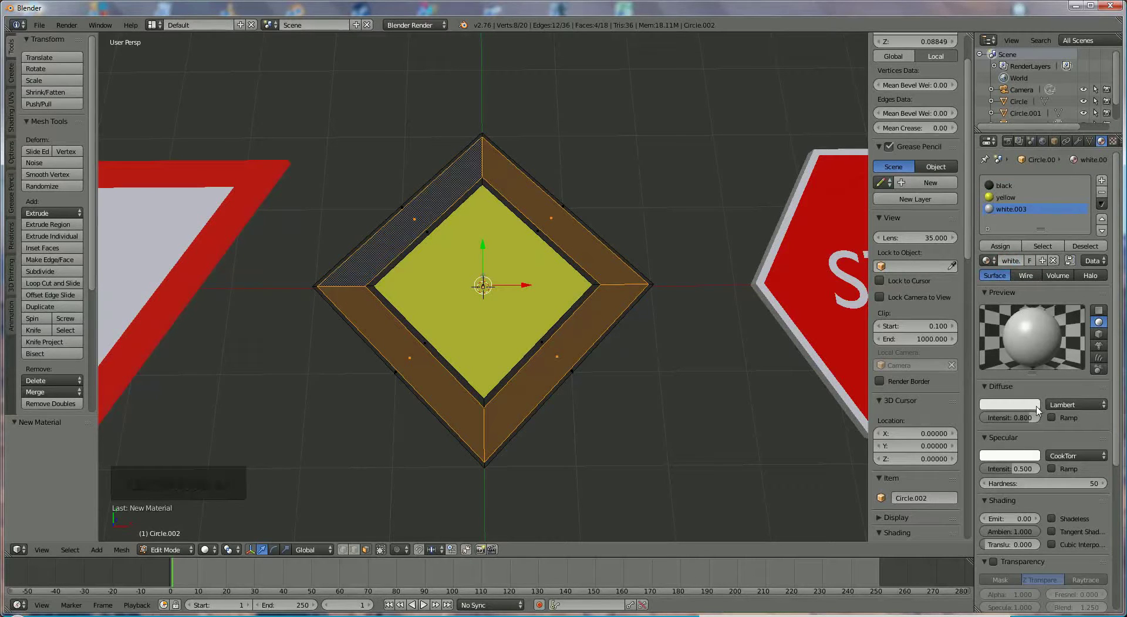
pyautogui.moveTo(1025, 418); pyautogui.dragTo(1054, 417)
pyautogui.moveTo(1016, 468); pyautogui.dragTo(1066, 470)
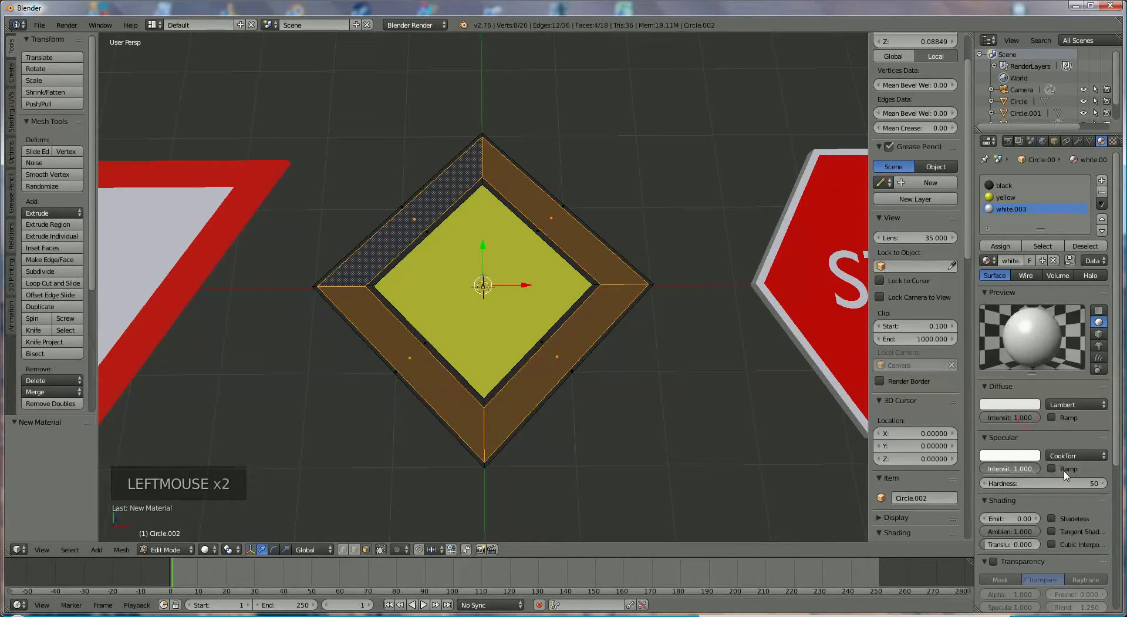
pyautogui.click(1000, 246)
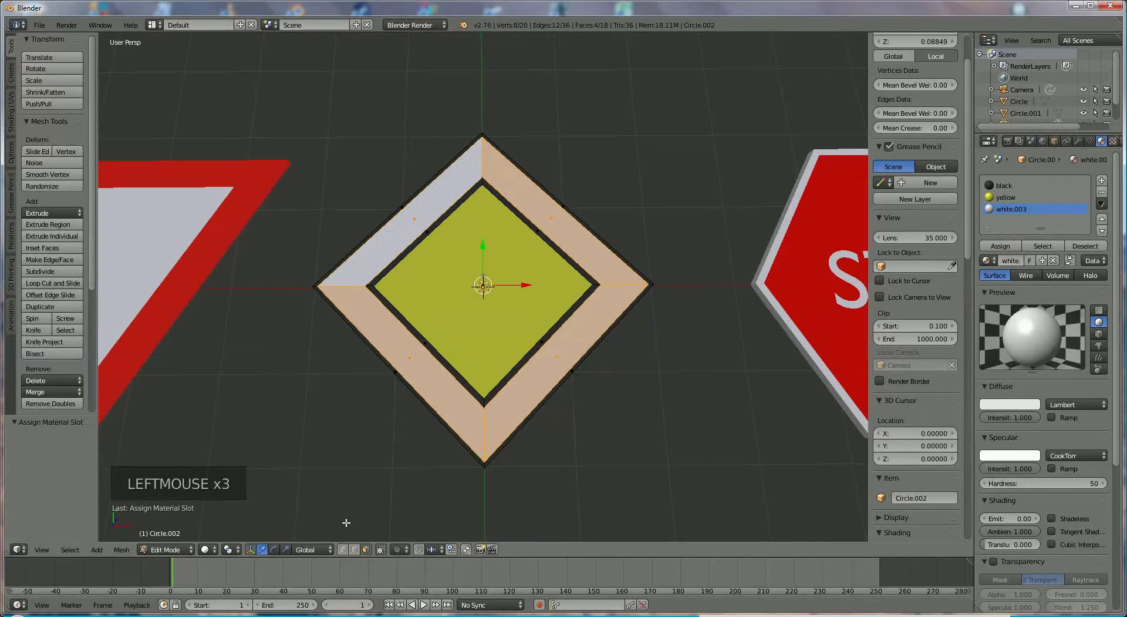
pyautogui.click(167, 549)
pyautogui.click(191, 536)
pyautogui.scroll(-3, 581, 431)
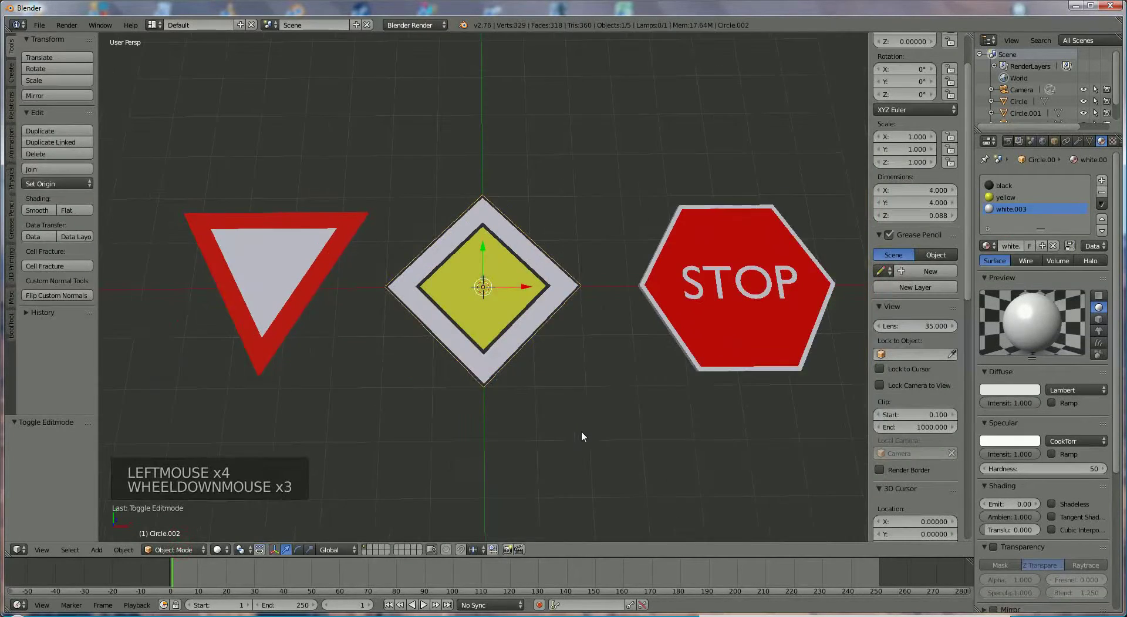
pyautogui.scroll(4, 564, 376)
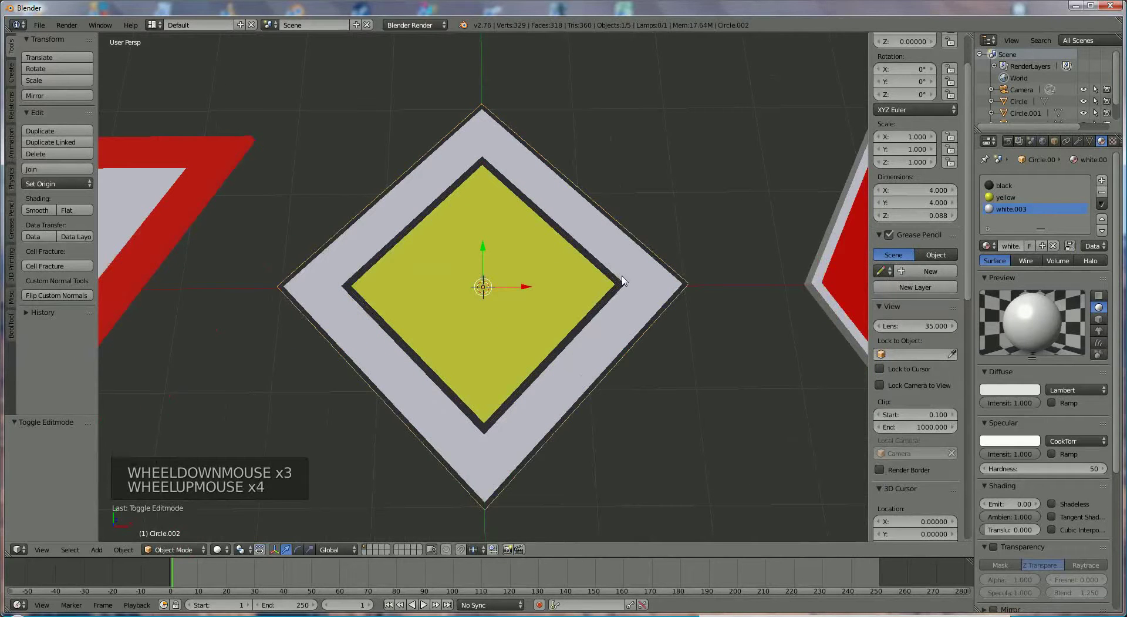
pyautogui.click(173, 549)
pyautogui.click(176, 524)
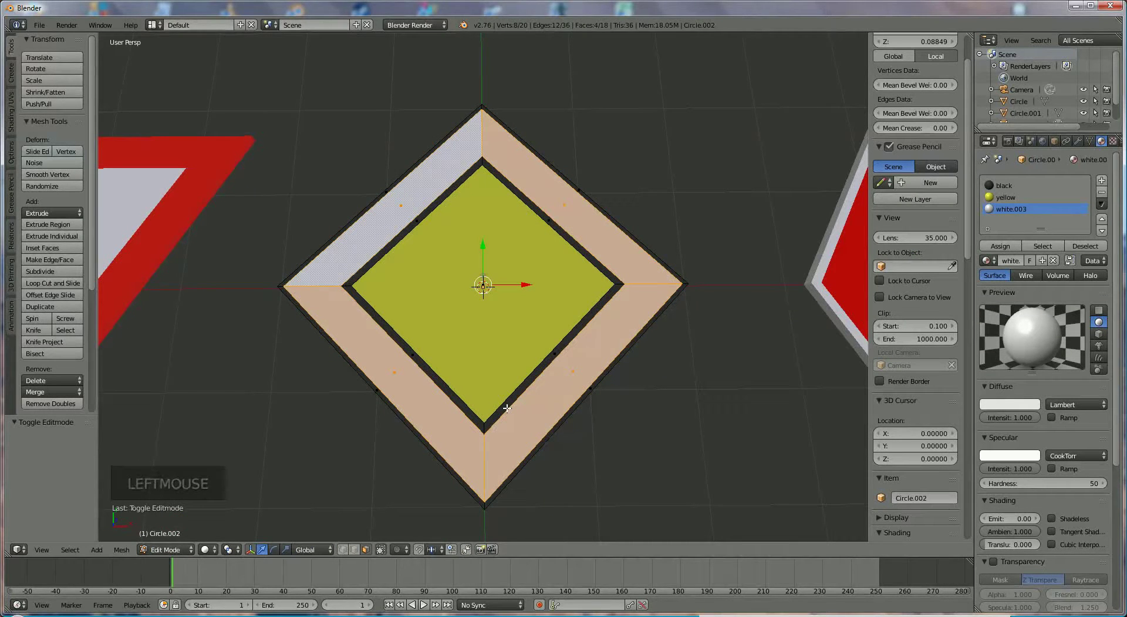
# Select the diamond's four inner border edges and scale them to 0.969, thinning the black ring.
pyautogui.click(356, 550)
pyautogui.rightClick(500, 416)
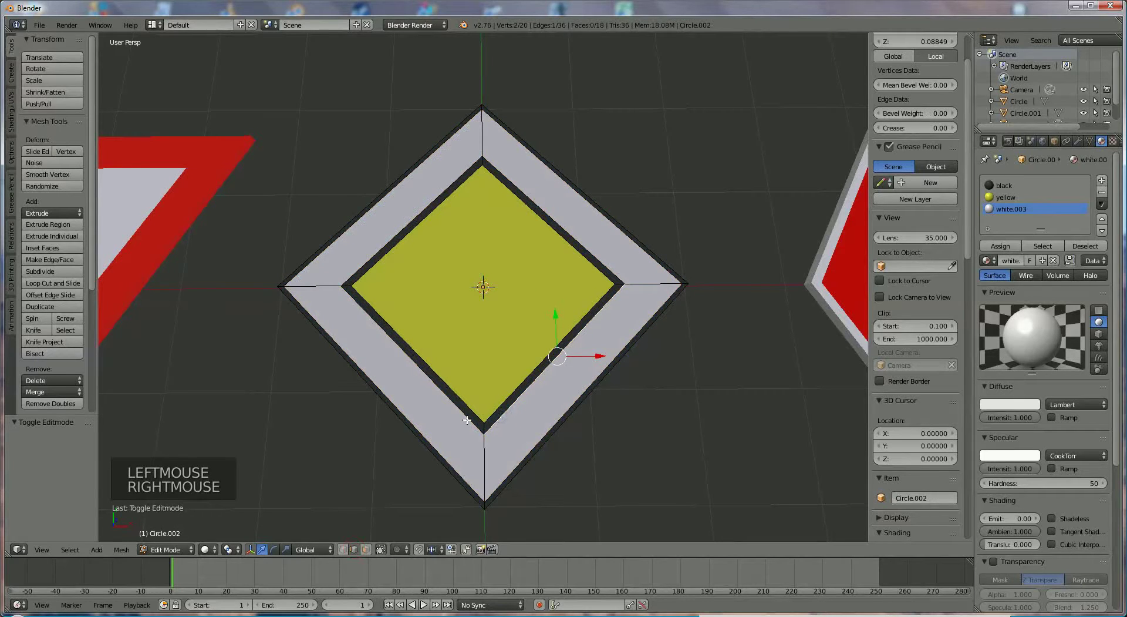
pyautogui.keyDown('shift'); pyautogui.rightClick(369, 293); pyautogui.keyUp('shift')
pyautogui.keyDown('shift'); pyautogui.rightClick(366, 251); pyautogui.keyUp('shift')
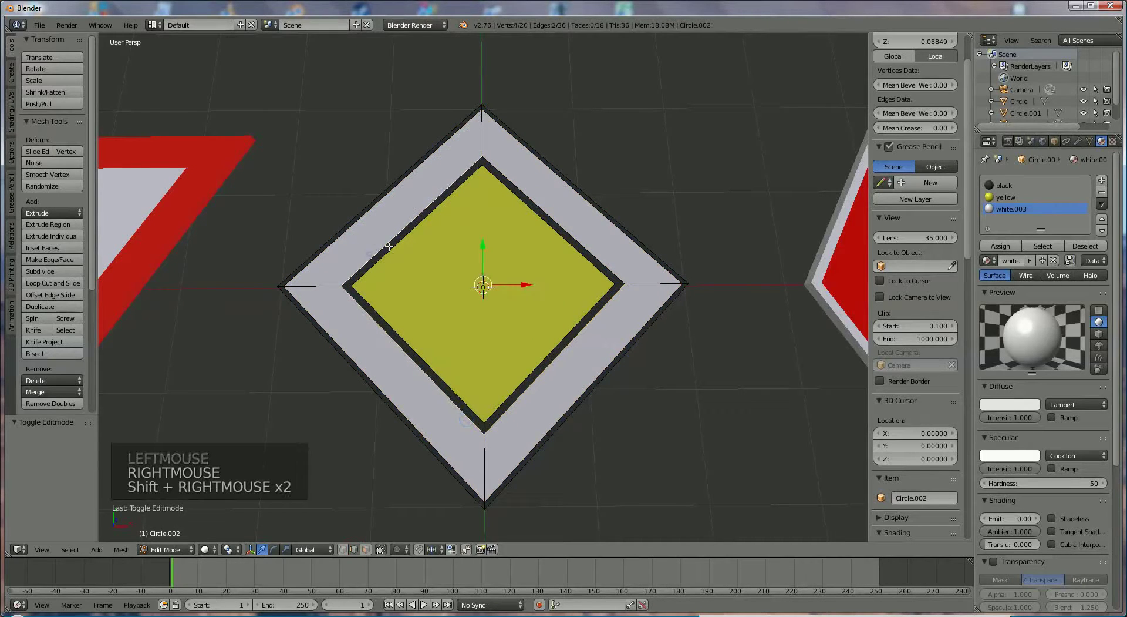
pyautogui.keyDown('shift'); pyautogui.rightClick(535, 200); pyautogui.keyUp('shift')
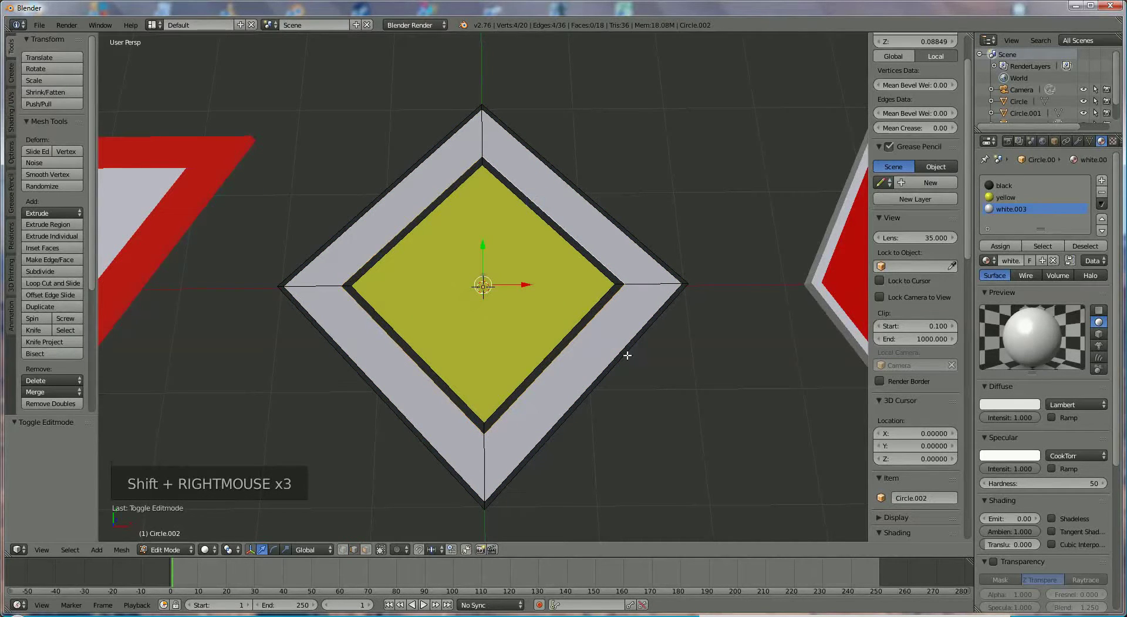
pyautogui.press('s')
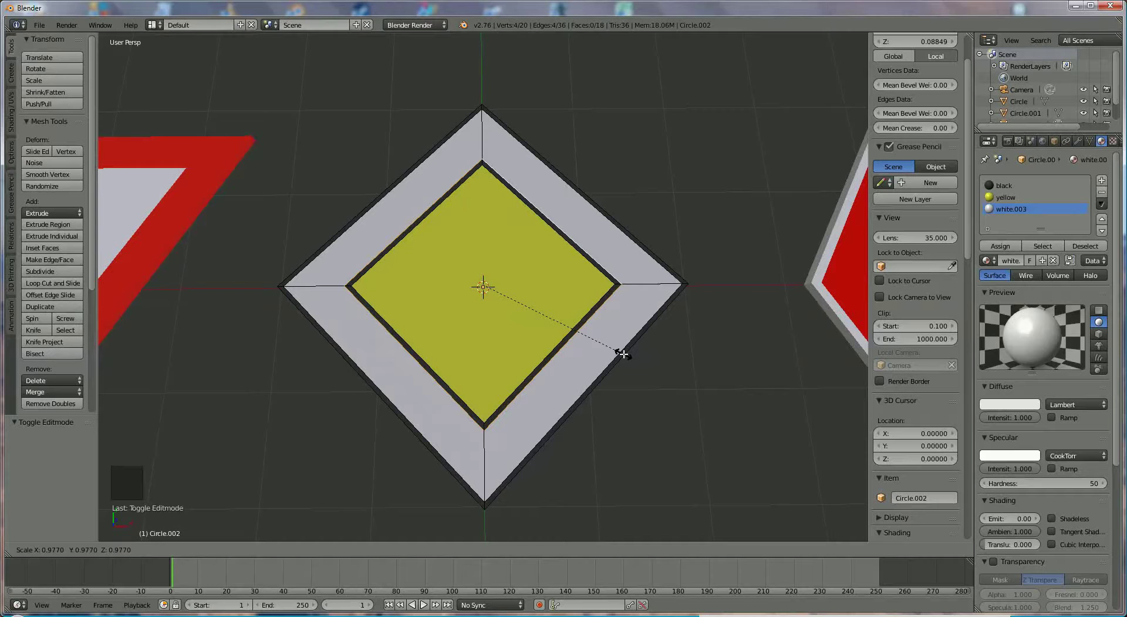
pyautogui.click(623, 352)
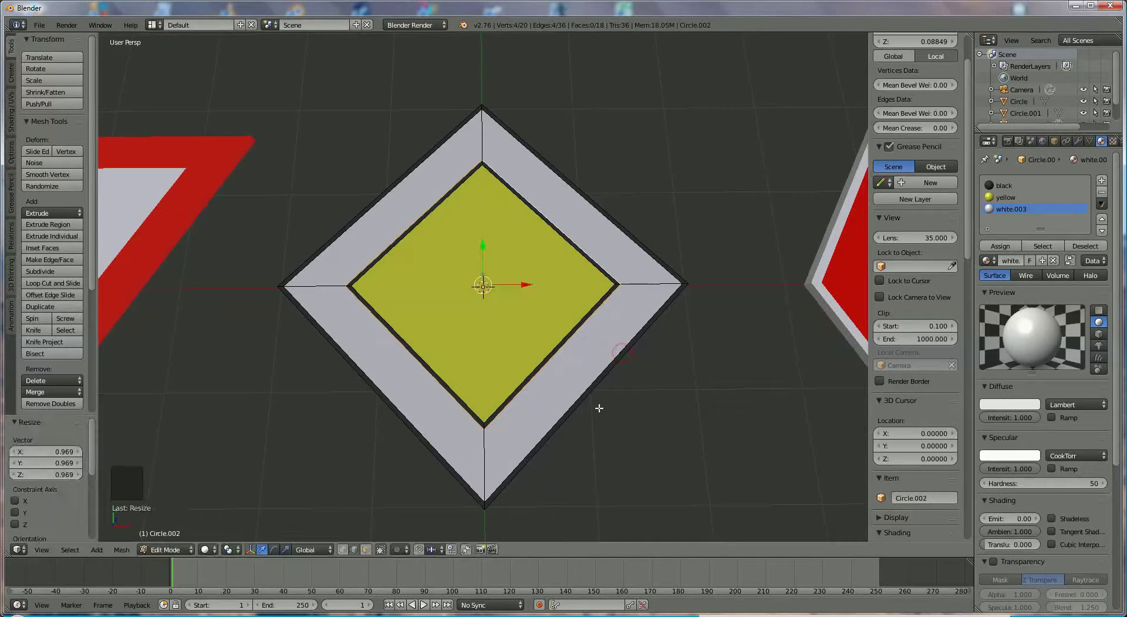
pyautogui.click(174, 550)
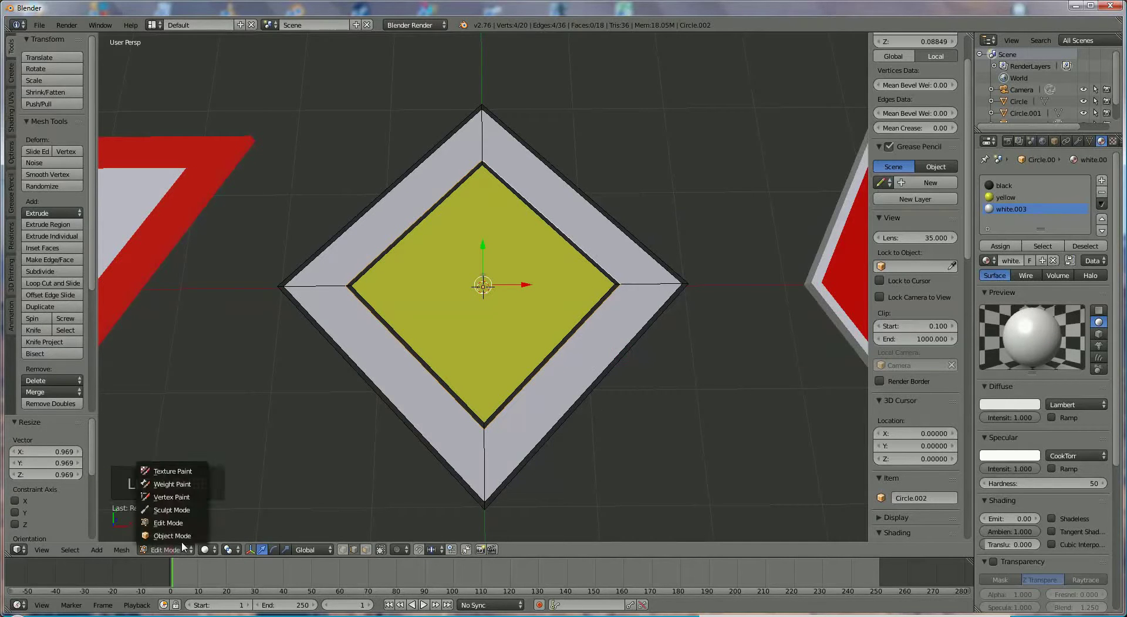
# In Object Mode, slide the STOP sign left and the yield sign right toward the diamond, then enable Lock Camera to View.
pyautogui.click(181, 537)
pyautogui.scroll(-4, 707, 445)
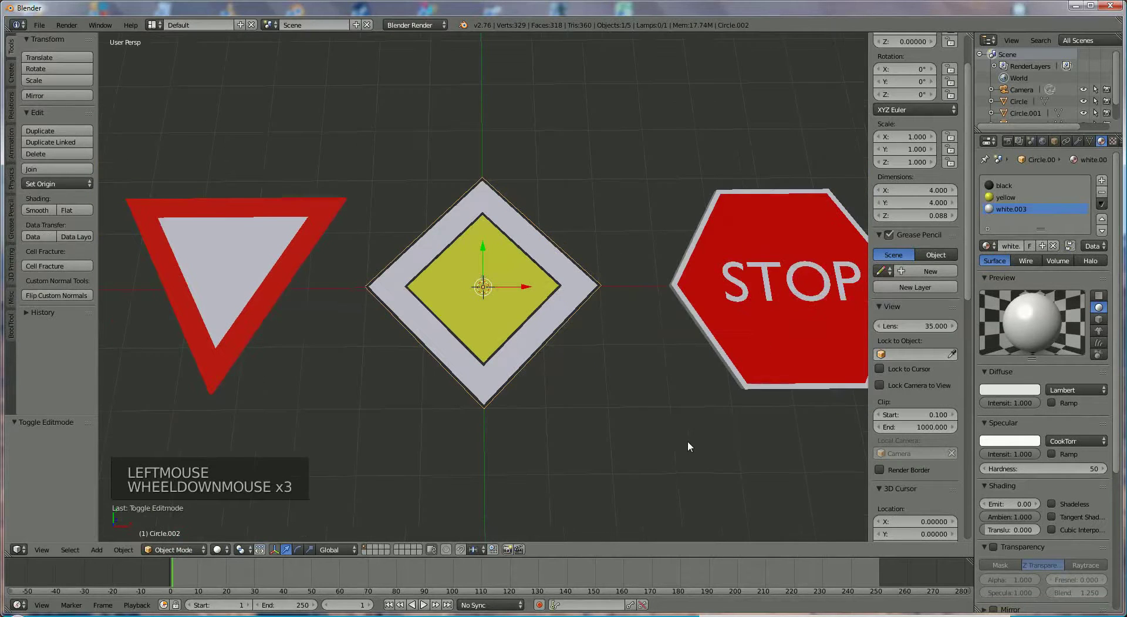
pyautogui.rightClick(785, 319)
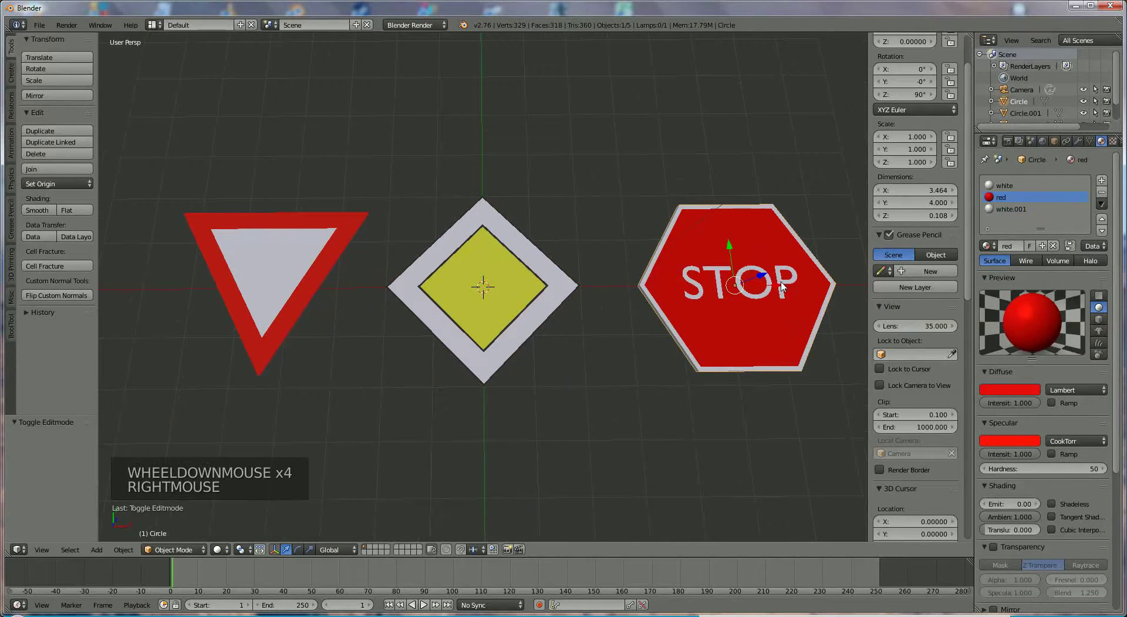
pyautogui.moveTo(779, 285); pyautogui.dragTo(731, 297)
pyautogui.rightClick(306, 294)
pyautogui.moveTo(311, 266); pyautogui.dragTo(347, 265)
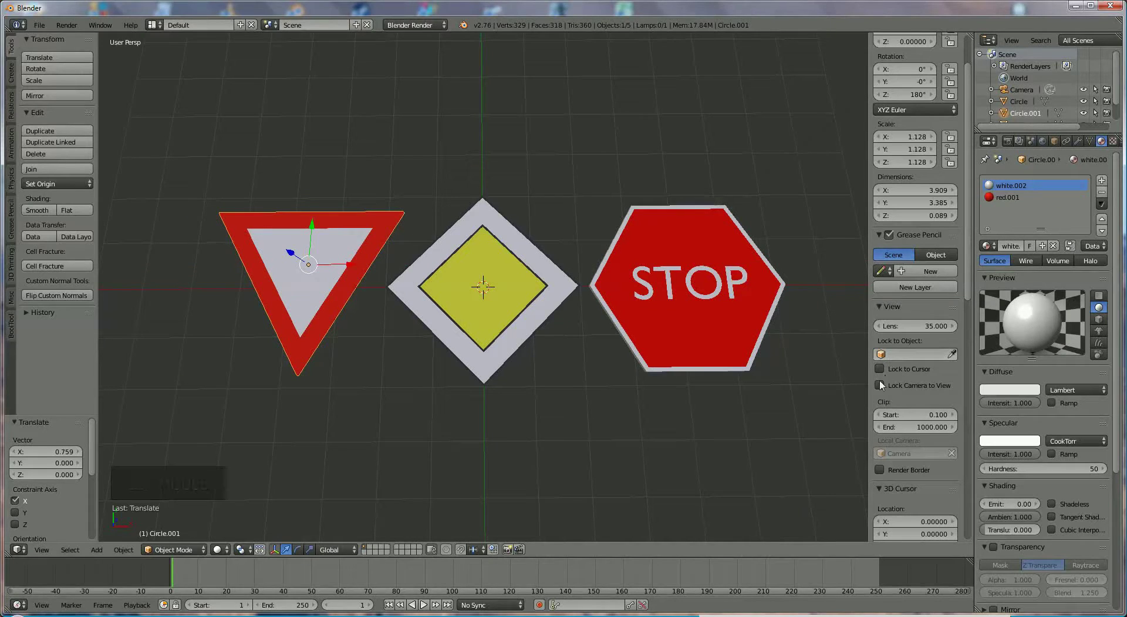
pyautogui.click(880, 384)
# Pan and zoom the camera view until all three signs are framed closely, then turn Lock Camera to View off.
pyautogui.press('KP_0')
pyautogui.keyDown('shift'); pyautogui.moveTo(490, 320); pyautogui.dragTo(561, 424, button='middle'); pyautogui.keyUp('shift')
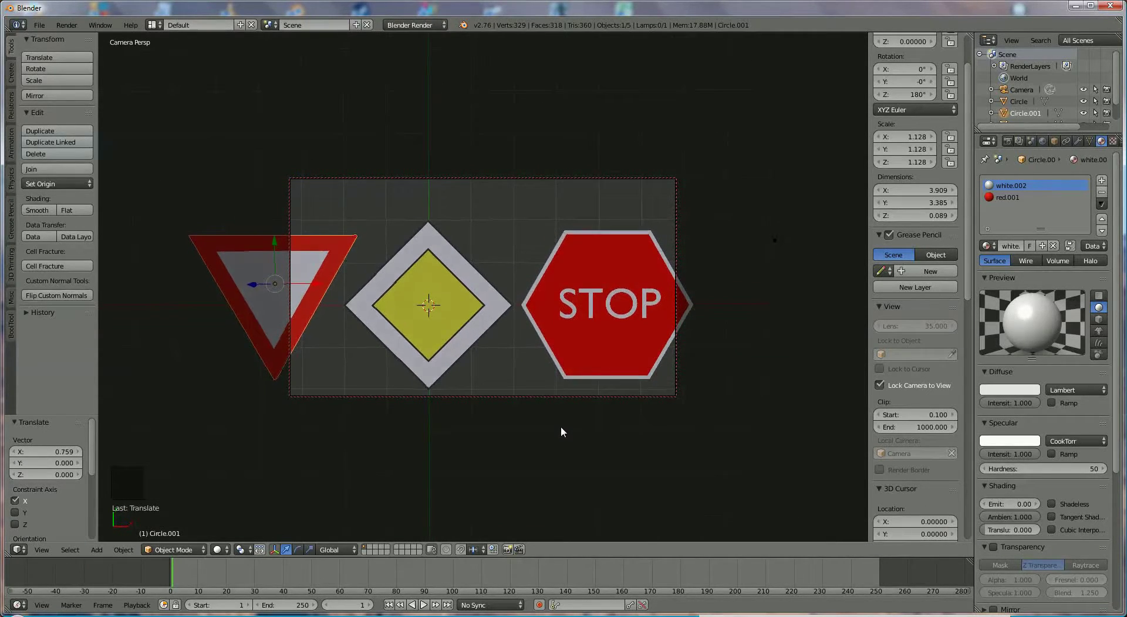
pyautogui.scroll(1, 565, 428)
pyautogui.scroll(-2, 565, 429)
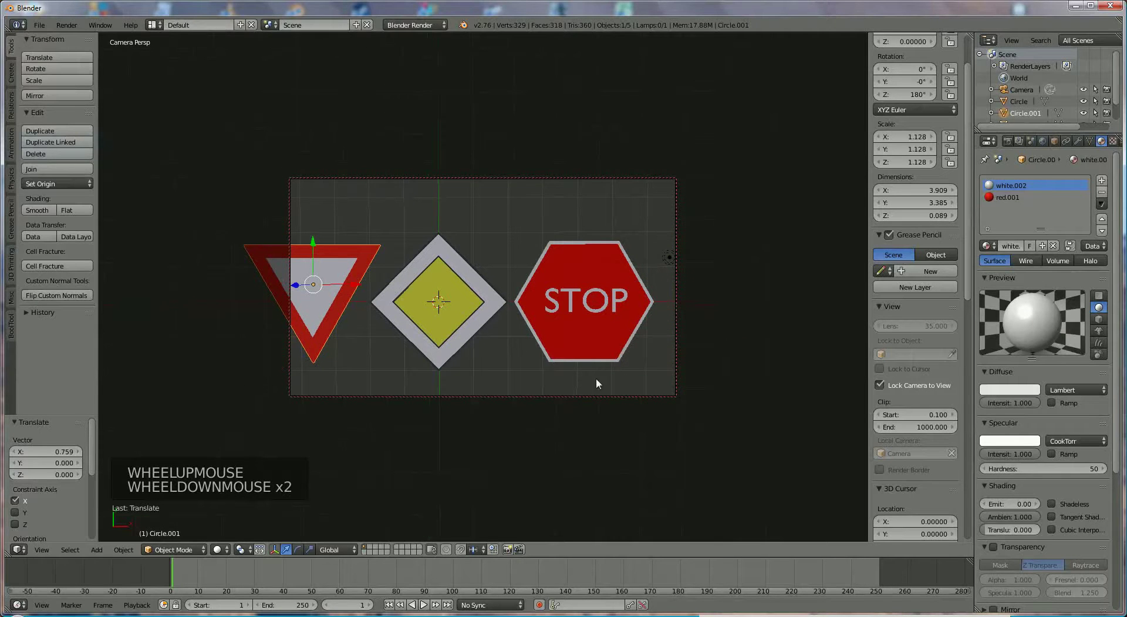
pyautogui.keyDown('shift'); pyautogui.moveTo(591, 365); pyautogui.dragTo(609, 347, button='middle'); pyautogui.keyUp('shift')
pyautogui.scroll(-1, 596, 345)
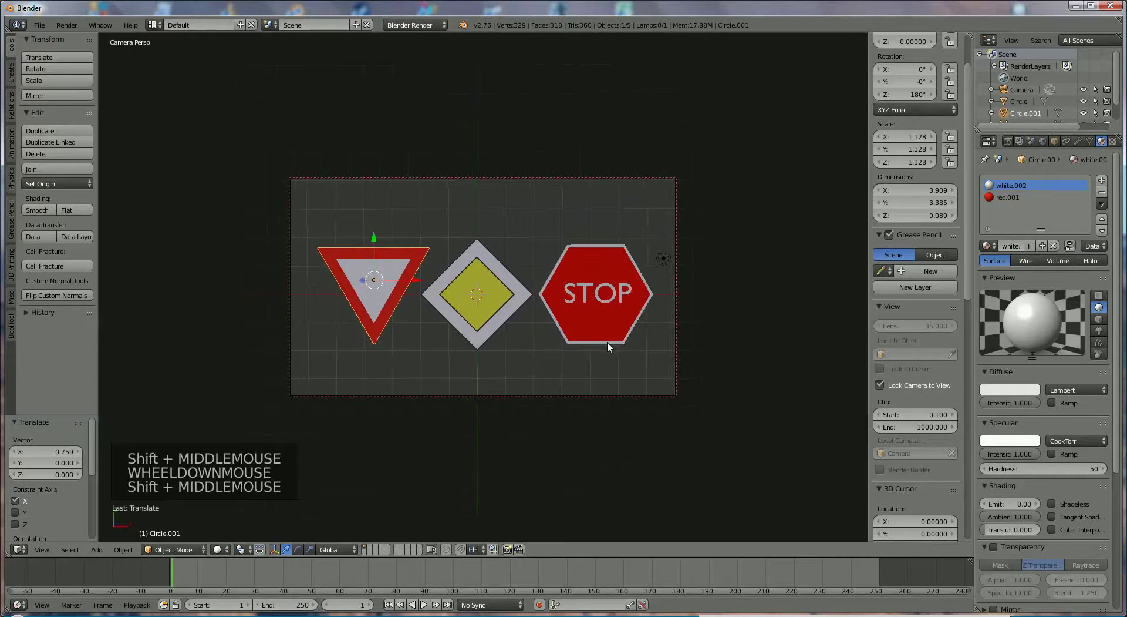
pyautogui.scroll(1, 607, 340)
pyautogui.scroll(-1, 607, 342)
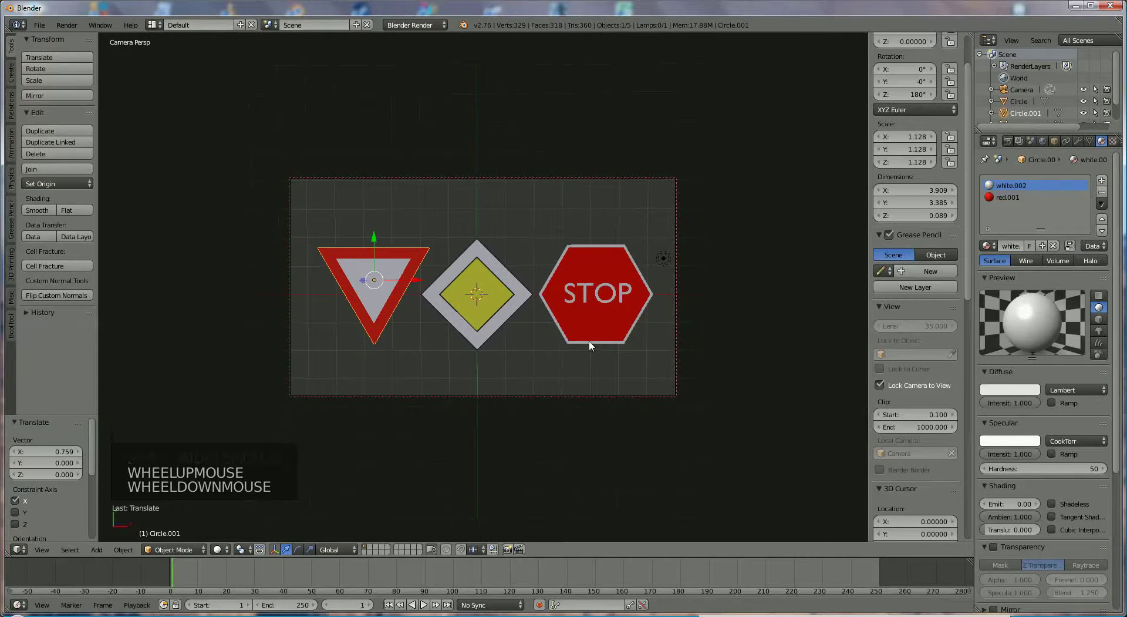
pyautogui.keyDown('shift'); pyautogui.moveTo(590, 345); pyautogui.dragTo(590, 336, button='middle'); pyautogui.keyUp('shift')
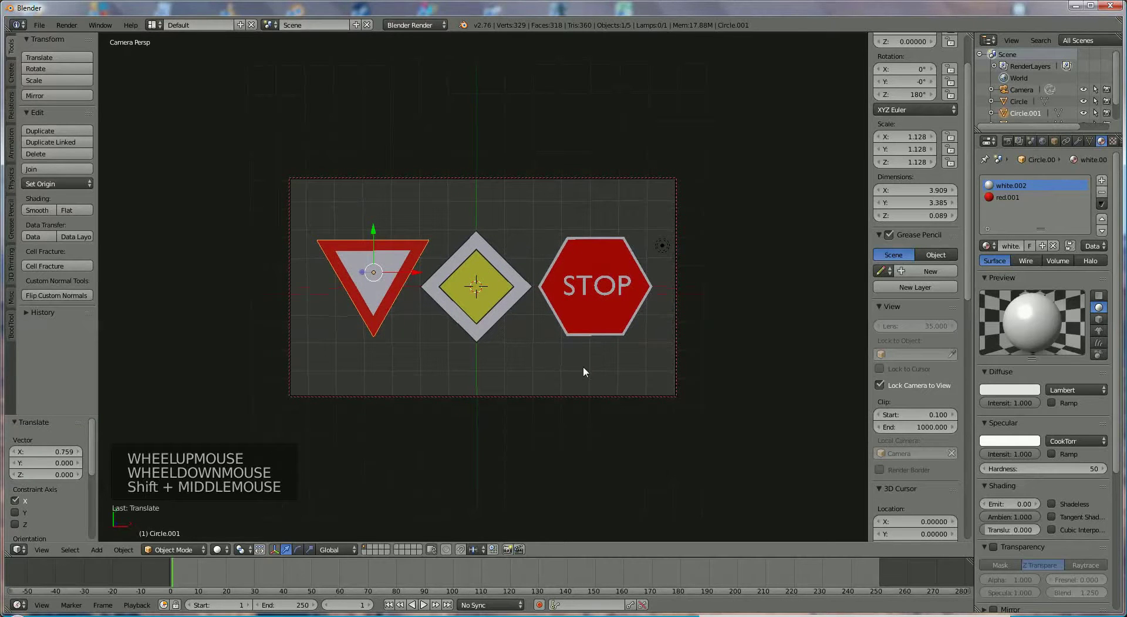
pyautogui.click(879, 386)
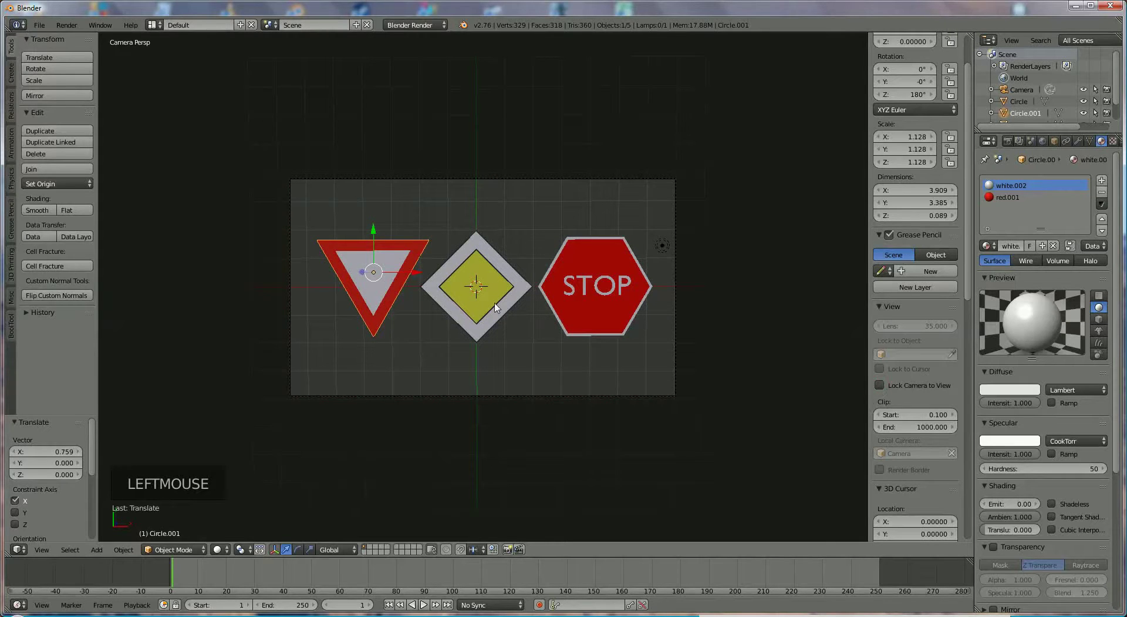
pyautogui.press('KP_0')
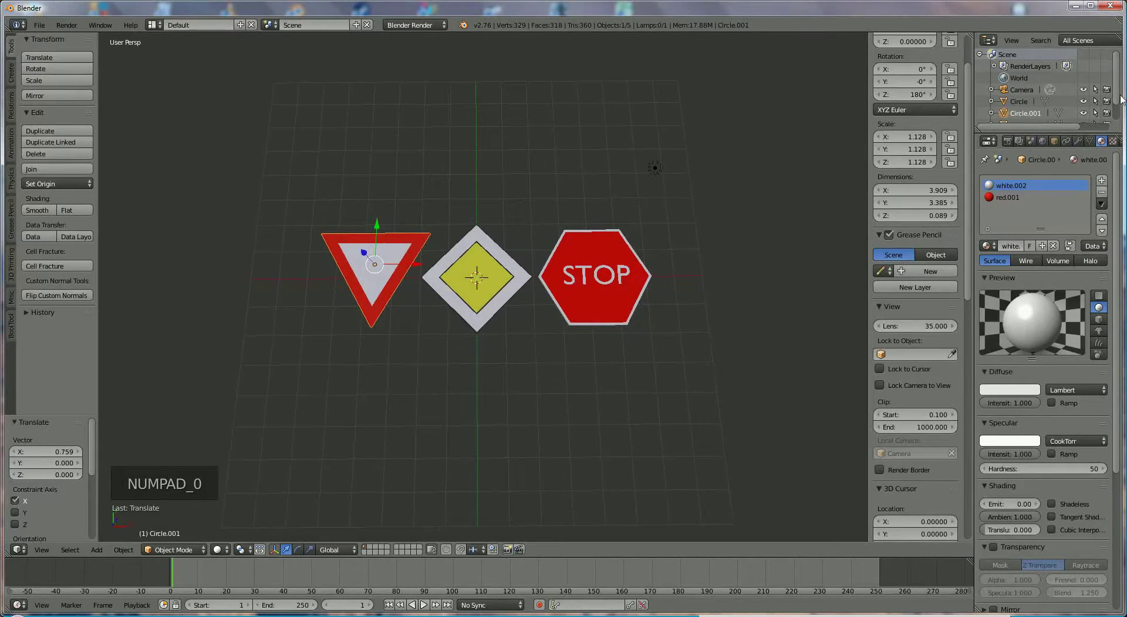
# Select the Lamp and raise it higher above the signs along Z.
pyautogui.moveTo(1117, 94); pyautogui.dragTo(1118, 118)
pyautogui.click(1022, 127)
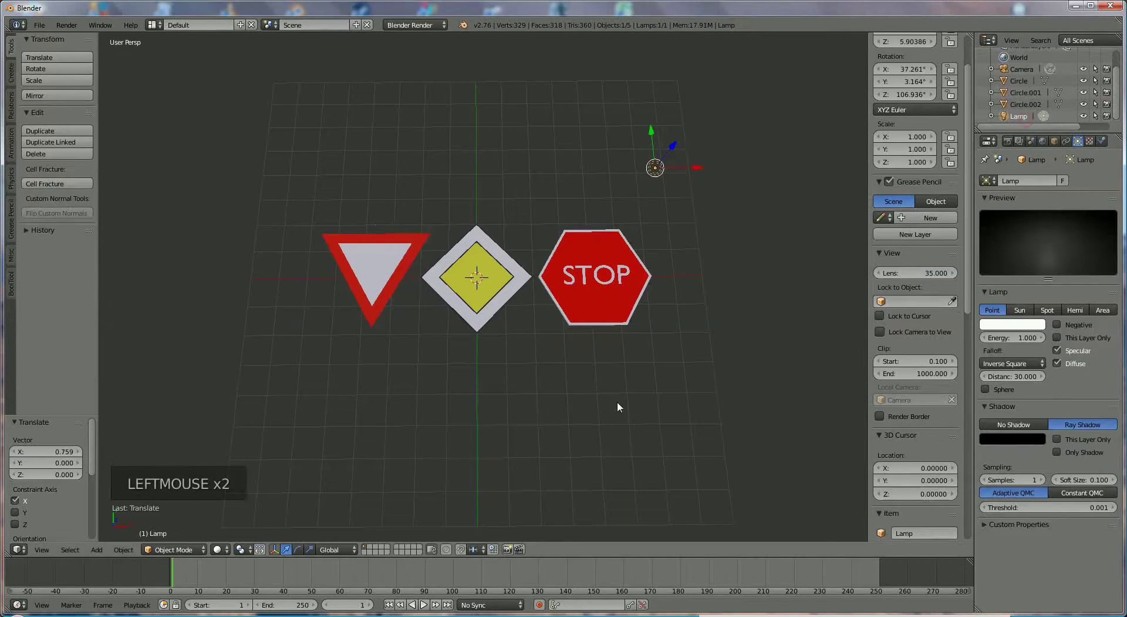
pyautogui.moveTo(612, 371); pyautogui.dragTo(593, 421, button='middle')
pyautogui.scroll(-2, 618, 317)
pyautogui.moveTo(546, 235); pyautogui.dragTo(548, 226)
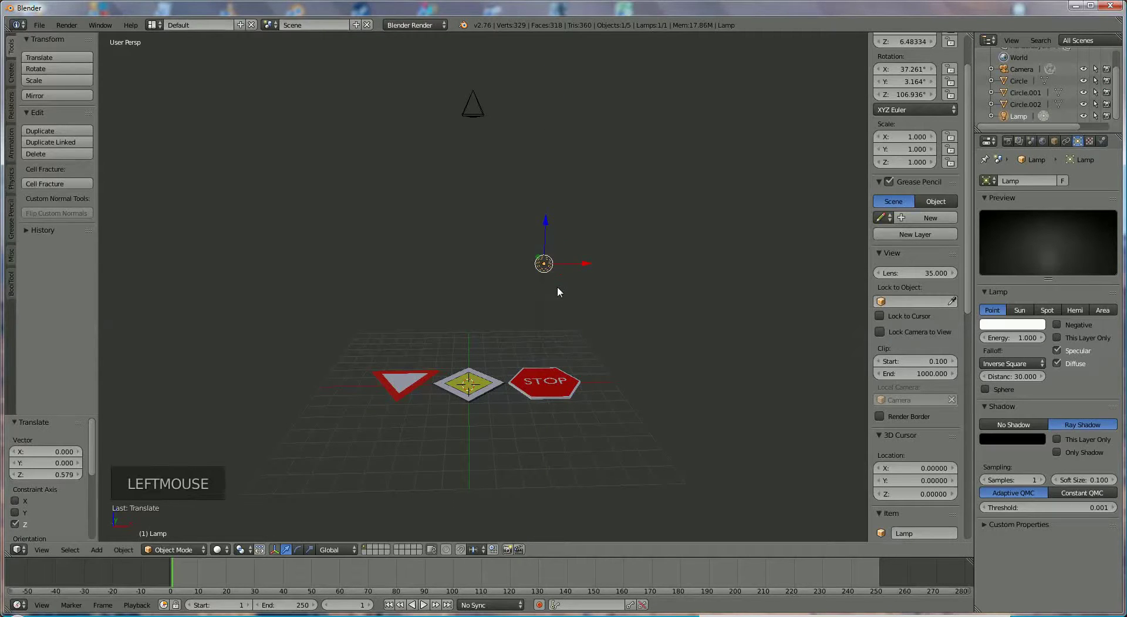
# Duplicate the lamp as Lamp.001 and move both lamps together along Y.
pyautogui.hotkey('shift', 'd')
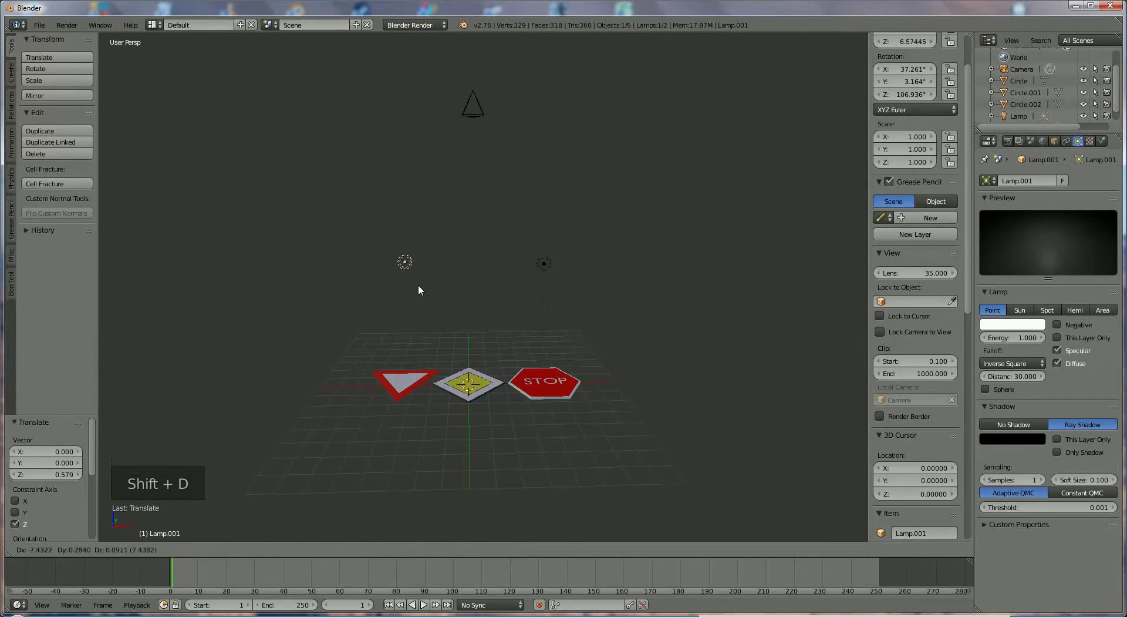
pyautogui.click(419, 286)
pyautogui.moveTo(559, 360); pyautogui.dragTo(477, 310, button='middle')
pyautogui.keyDown('shift'); pyautogui.rightClick(483, 276); pyautogui.keyUp('shift')
pyautogui.moveTo(518, 261); pyautogui.dragTo(499, 259)
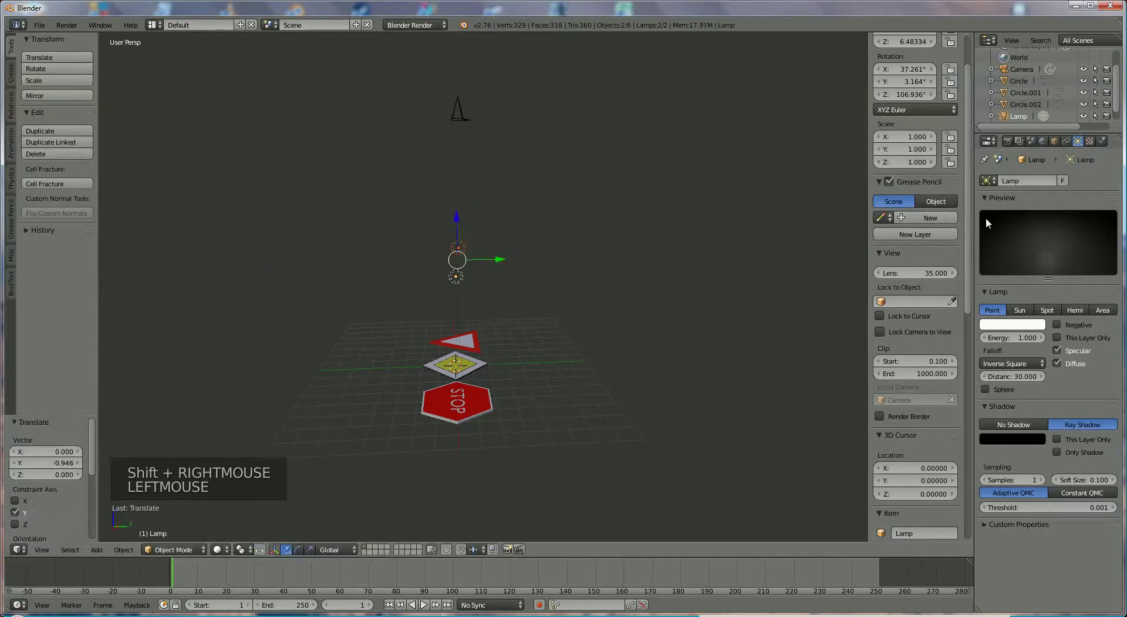
# Change the output File Format from PNG to JPEG at 90% quality and render the camera view.
pyautogui.click(1008, 141)
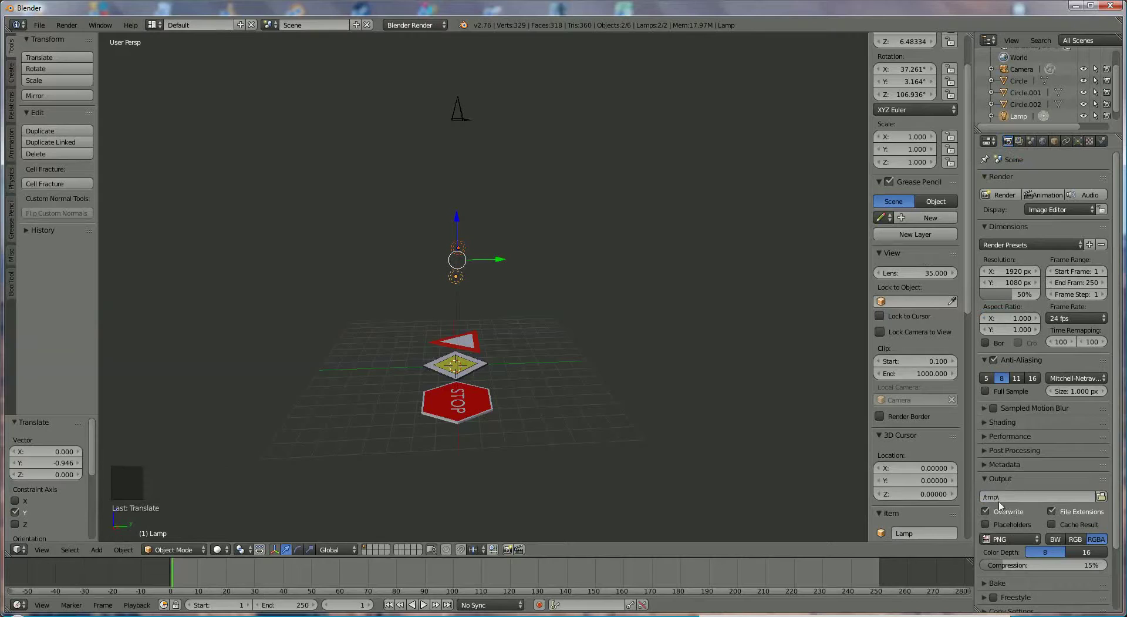
pyautogui.click(1012, 540)
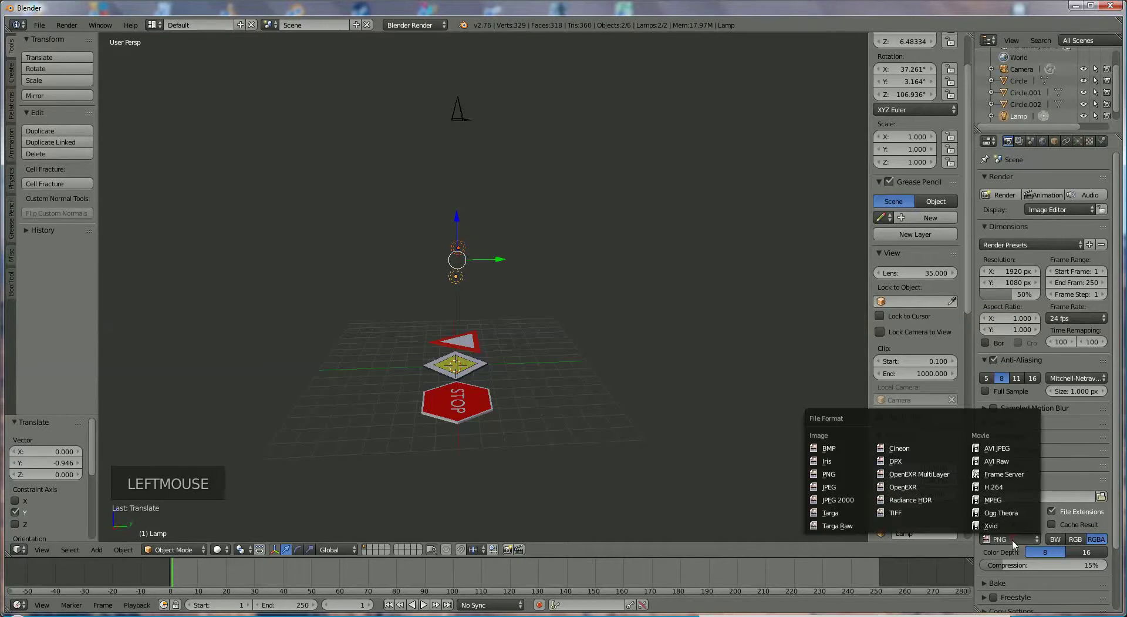
pyautogui.click(831, 487)
pyautogui.click(1016, 200)
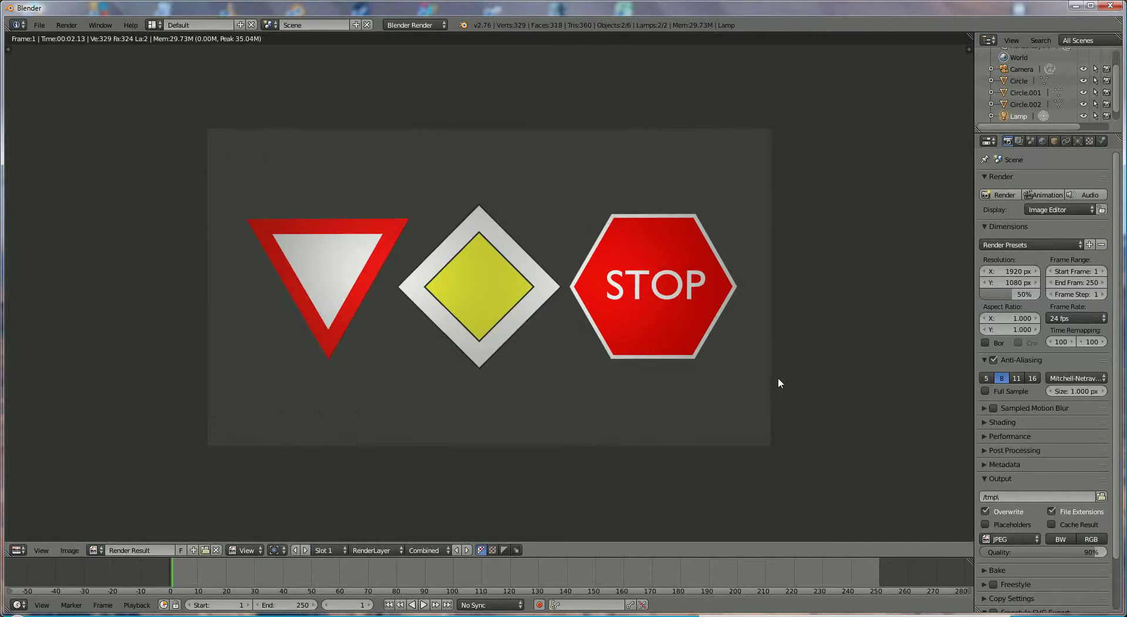